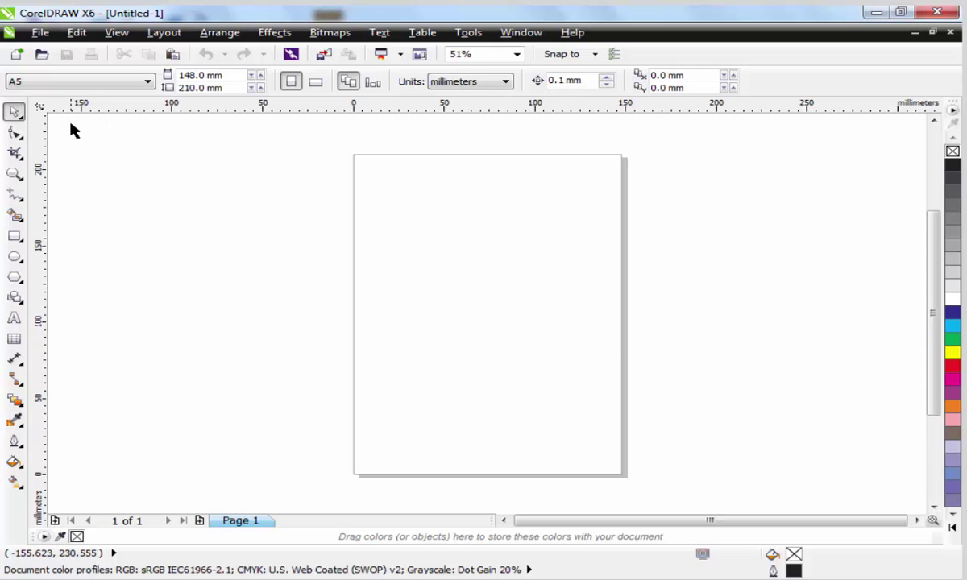
# Import the 2014-15_AR image from the Downloads folder
pyautogui.click(40, 32)
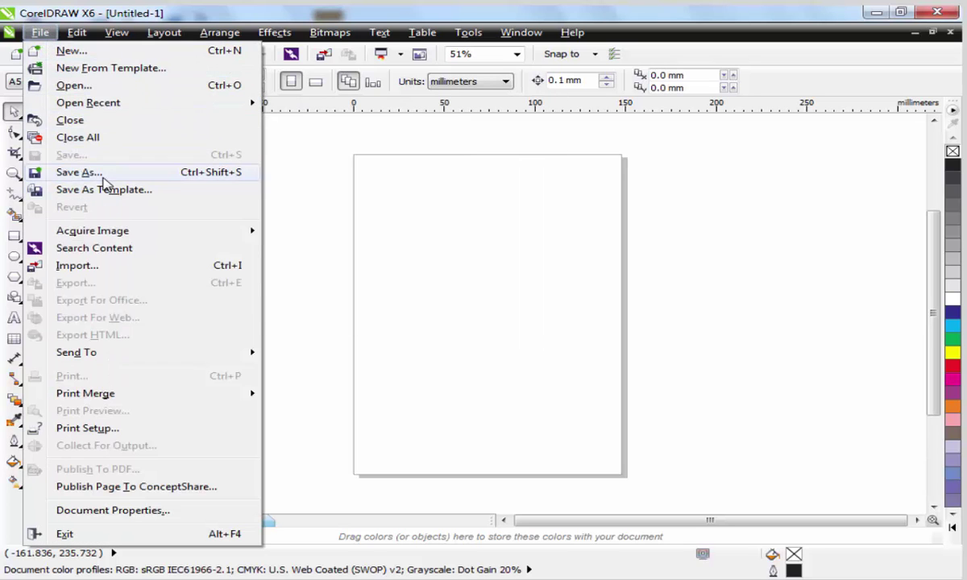
pyautogui.click(112, 267)
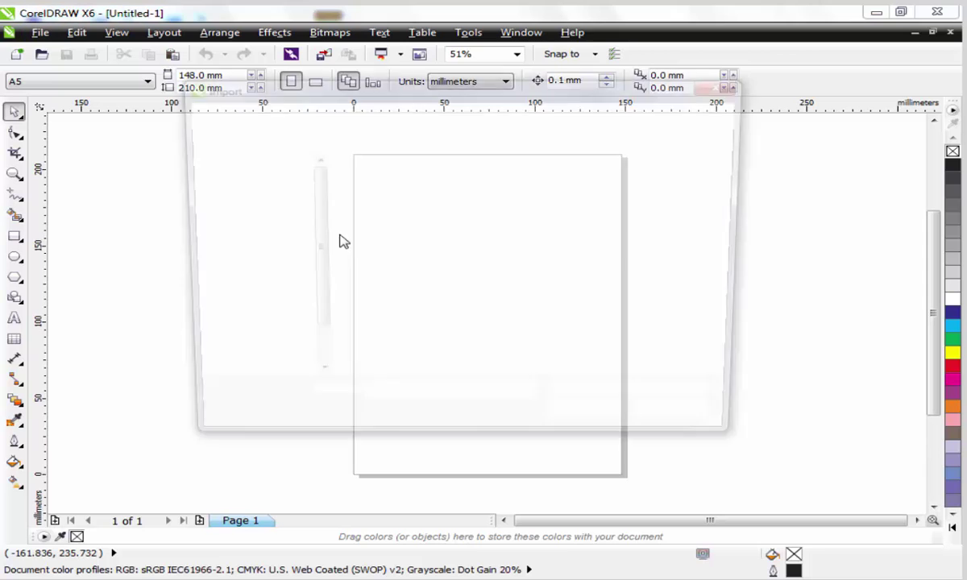
pyautogui.click(379, 214)
pyautogui.scroll(-15, 516, 300)
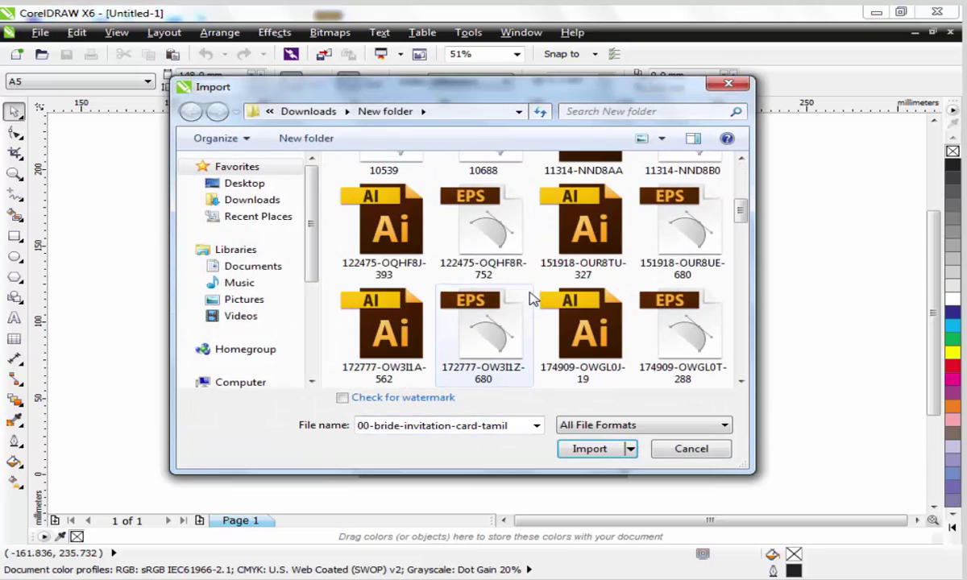
pyautogui.scroll(15, 613, 308)
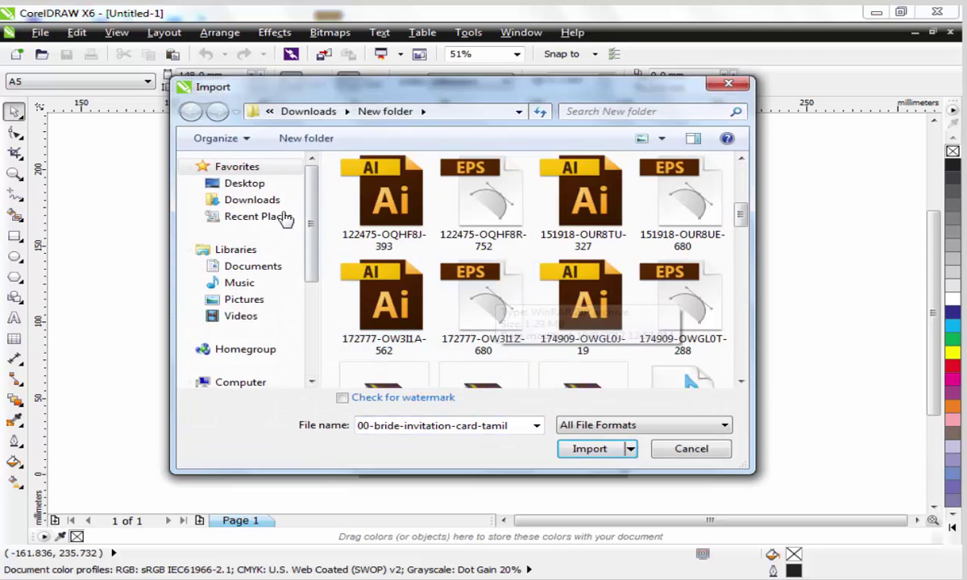
pyautogui.click(252, 201)
pyautogui.click(450, 242)
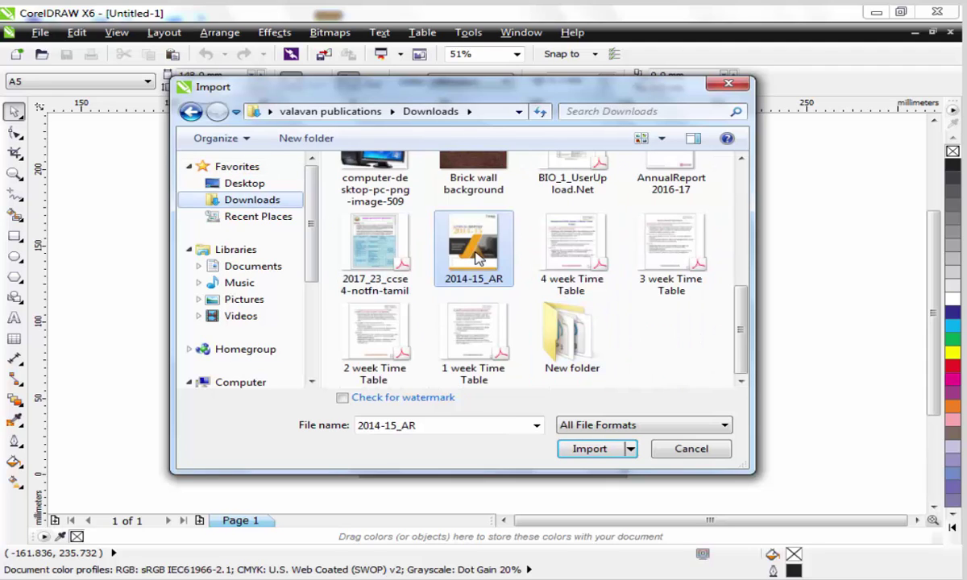
pyautogui.click(590, 449)
# Place the imported cover image at about 148 × 209 mm and move it off the page, beside its left edge
pyautogui.moveTo(354, 156)
pyautogui.mouseDown()
pyautogui.moveTo(621, 428)
pyautogui.moveTo(649, 468)
pyautogui.moveTo(641, 464)
pyautogui.mouseUp()
pyautogui.moveTo(462, 339); pyautogui.dragTo(250, 337)
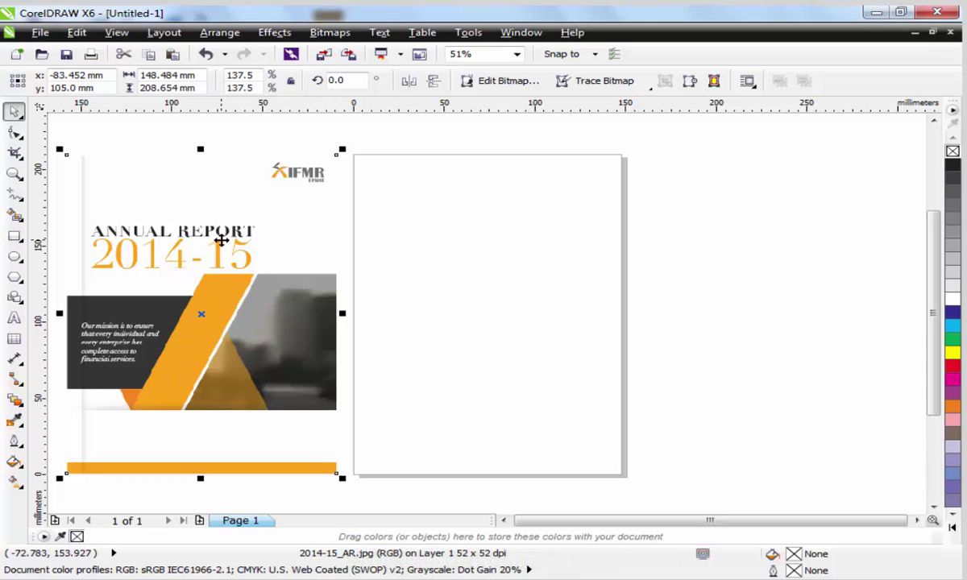
pyautogui.click(460, 321)
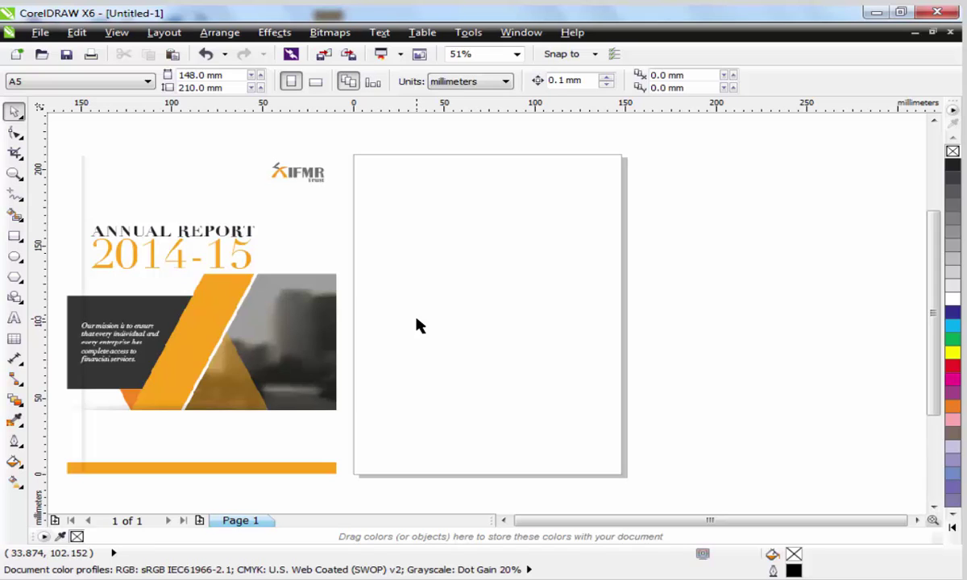
pyautogui.click(306, 338)
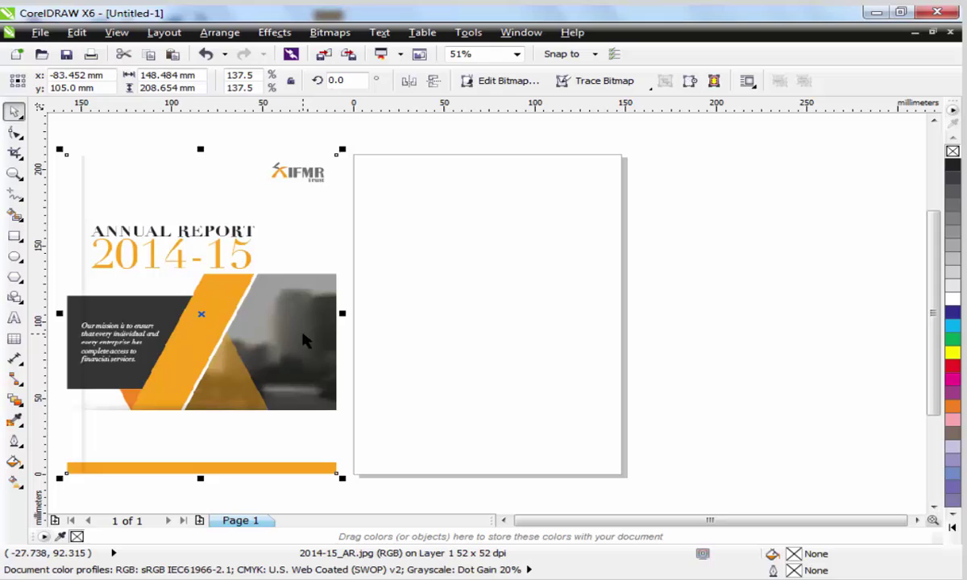
pyautogui.click(465, 318)
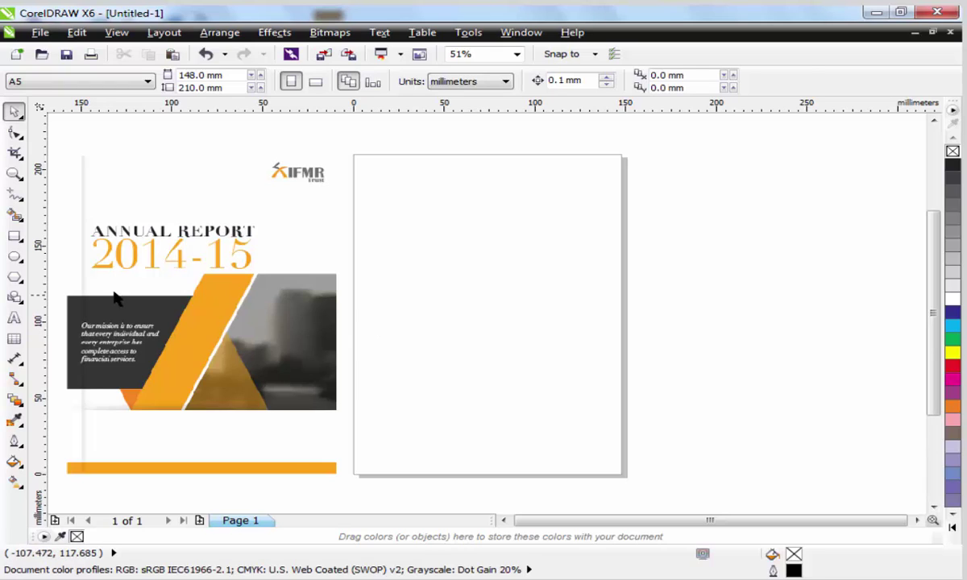
# Add a page-sized rectangle and draw a full-width band about 90 mm tall across it, matching the reference cover's picture area
pyautogui.doubleClick(15, 237)
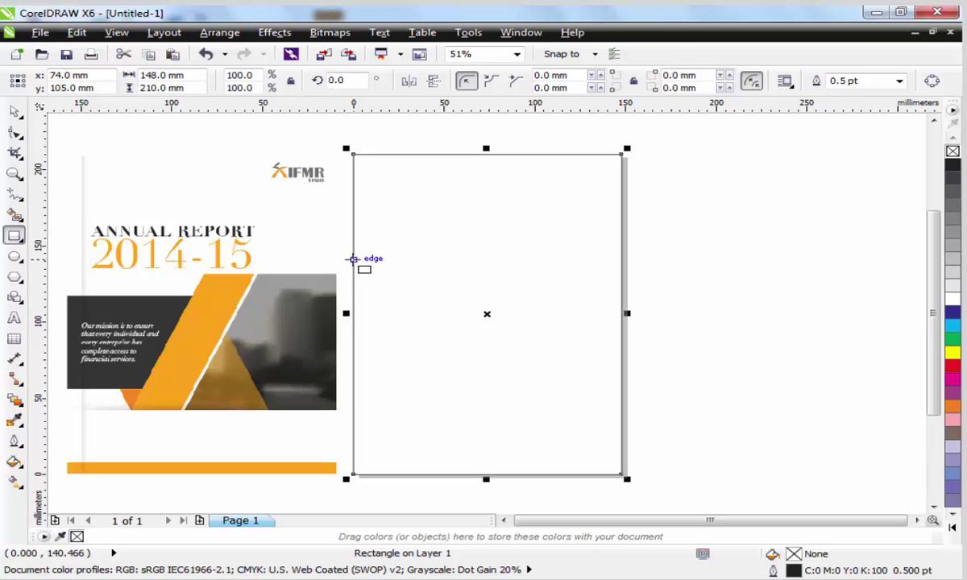
pyautogui.moveTo(353, 259); pyautogui.dragTo(622, 370)
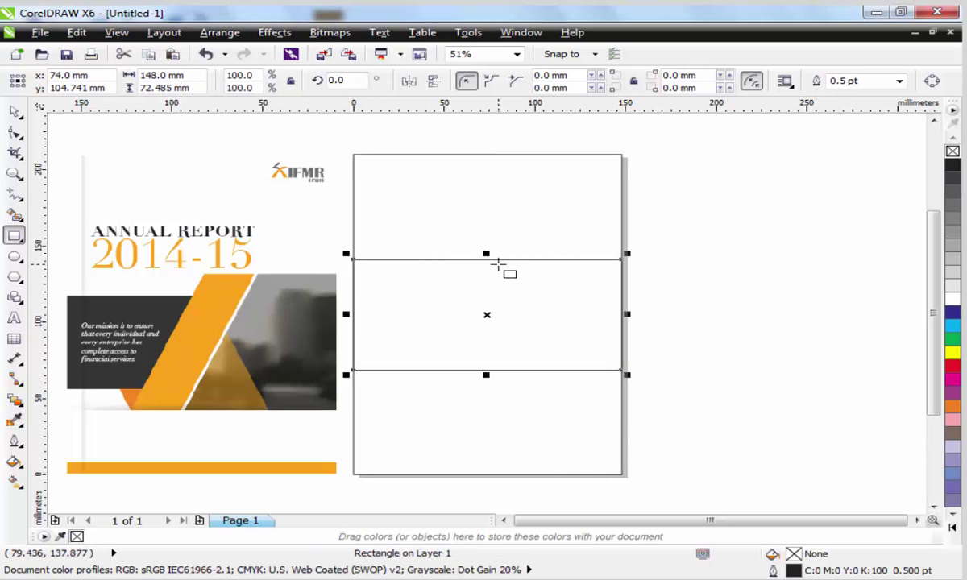
pyautogui.click(15, 112)
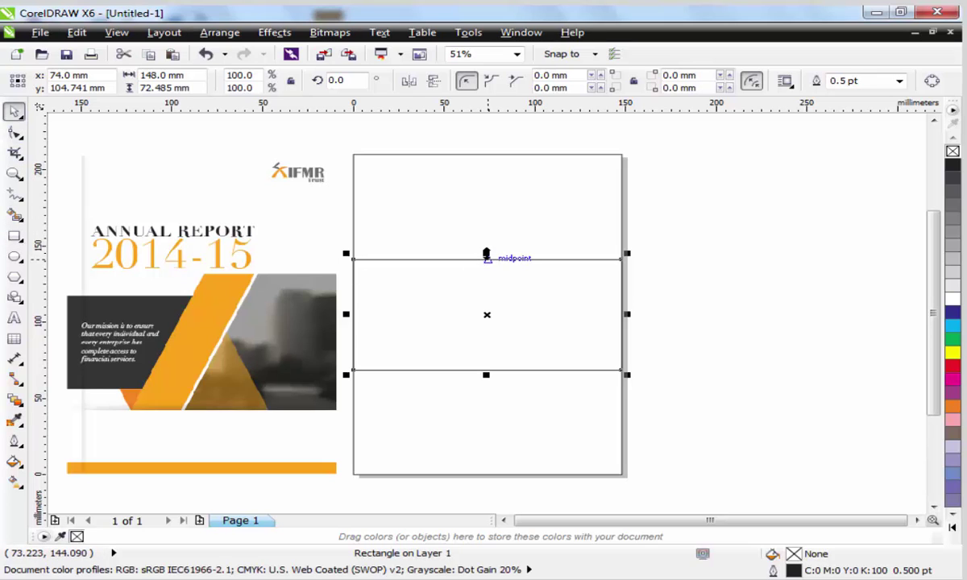
pyautogui.moveTo(486, 255); pyautogui.dragTo(487, 272)
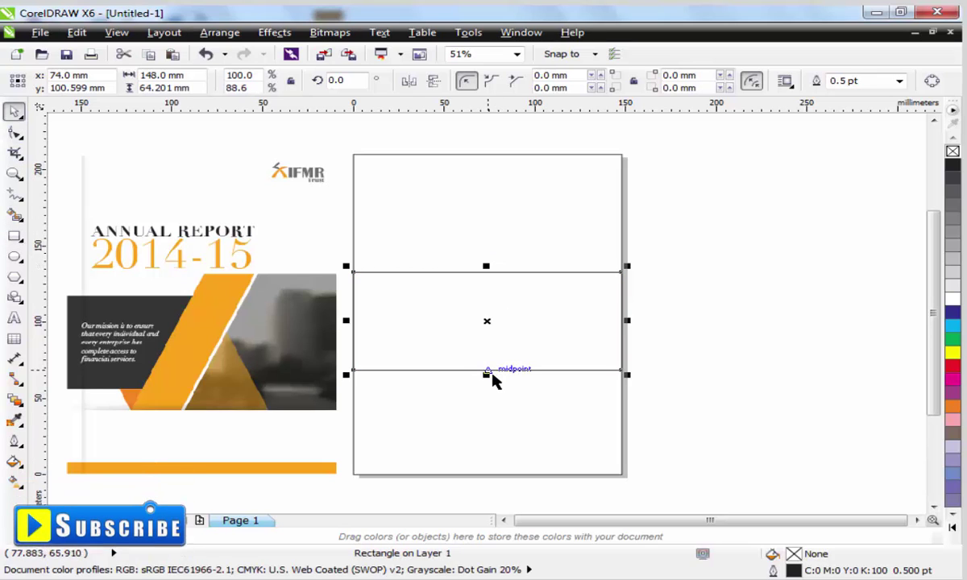
pyautogui.moveTo(492, 375); pyautogui.dragTo(490, 411)
pyautogui.click(794, 410)
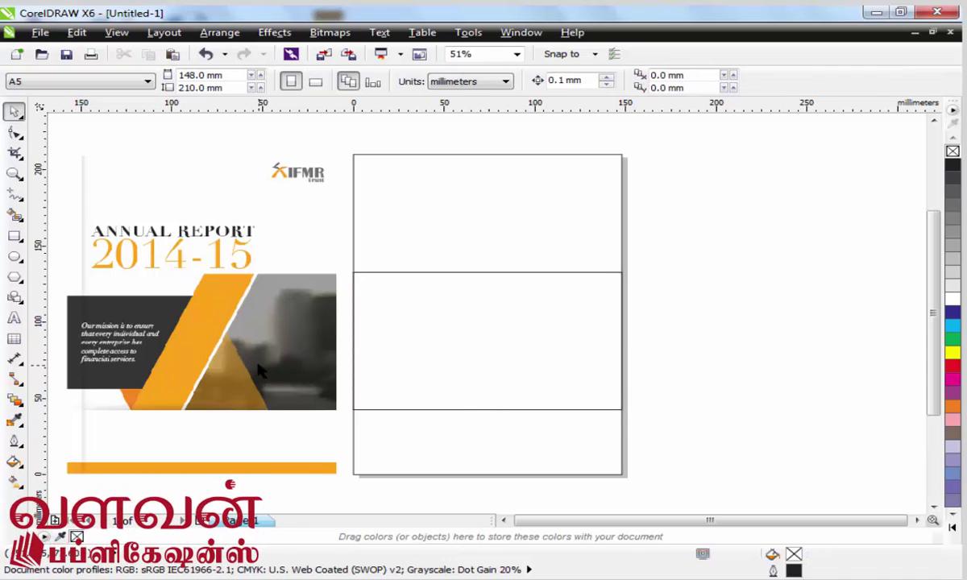
# Duplicate the full-width band downward and align the copy to the bottom of the page-sized rectangle
pyautogui.click(300, 469)
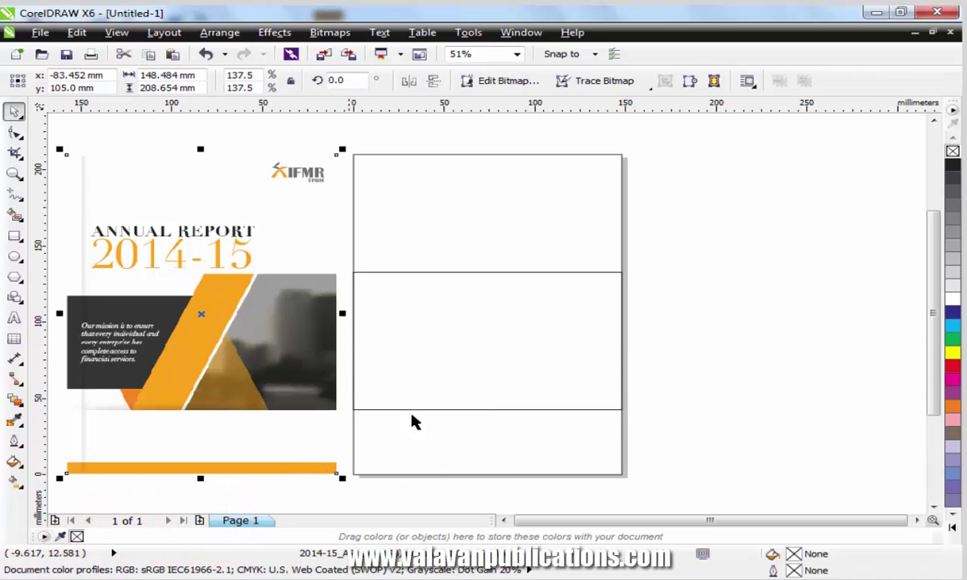
pyautogui.click(431, 411)
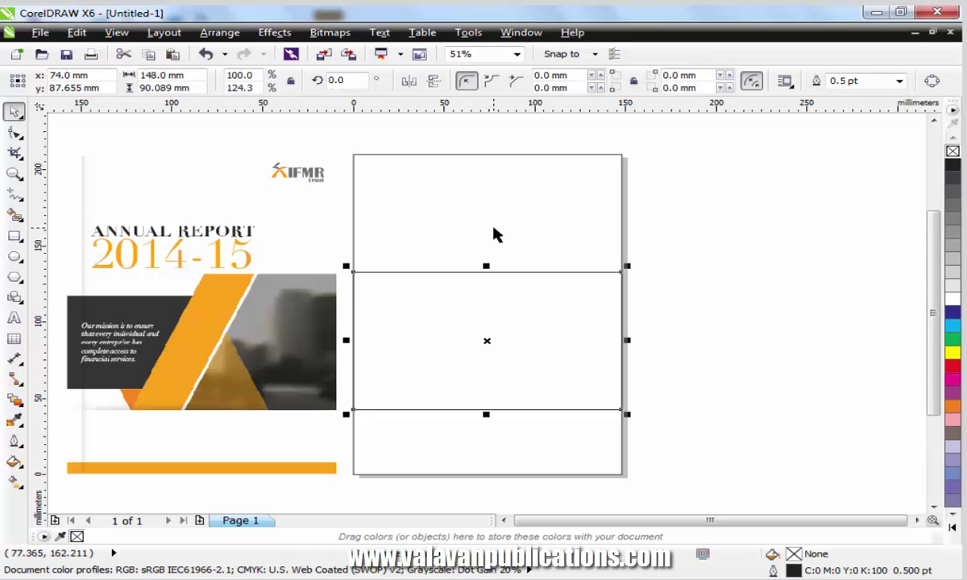
pyautogui.moveTo(531, 322); pyautogui.dragTo(529, 372)
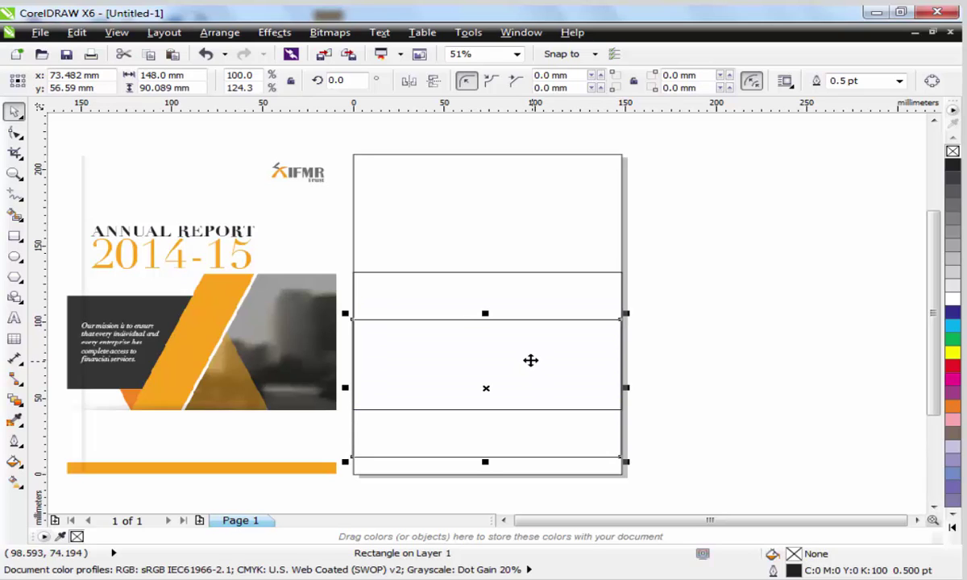
pyautogui.keyDown('shift'); pyautogui.click(552, 476); pyautogui.keyUp('shift')
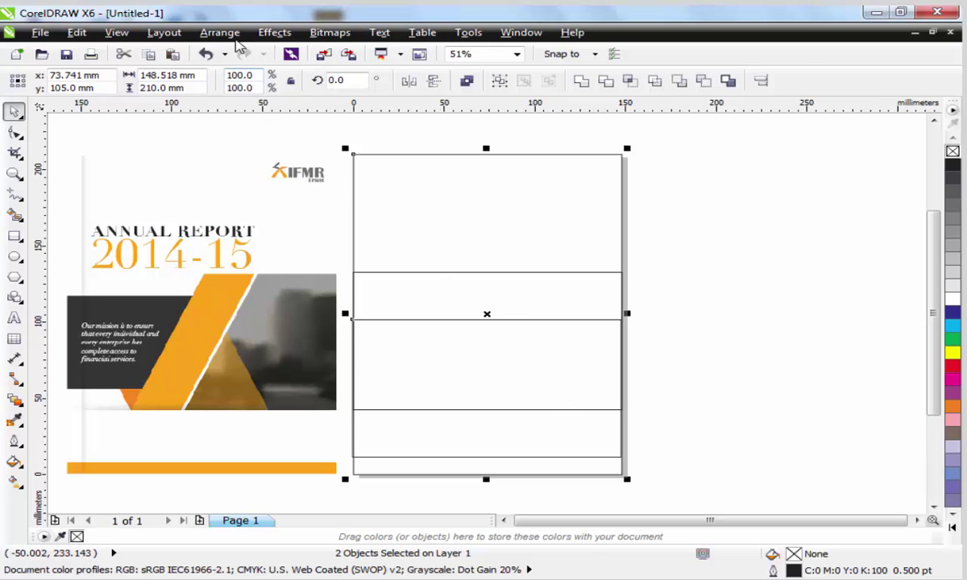
pyautogui.click(222, 33)
pyautogui.moveTo(281, 94)
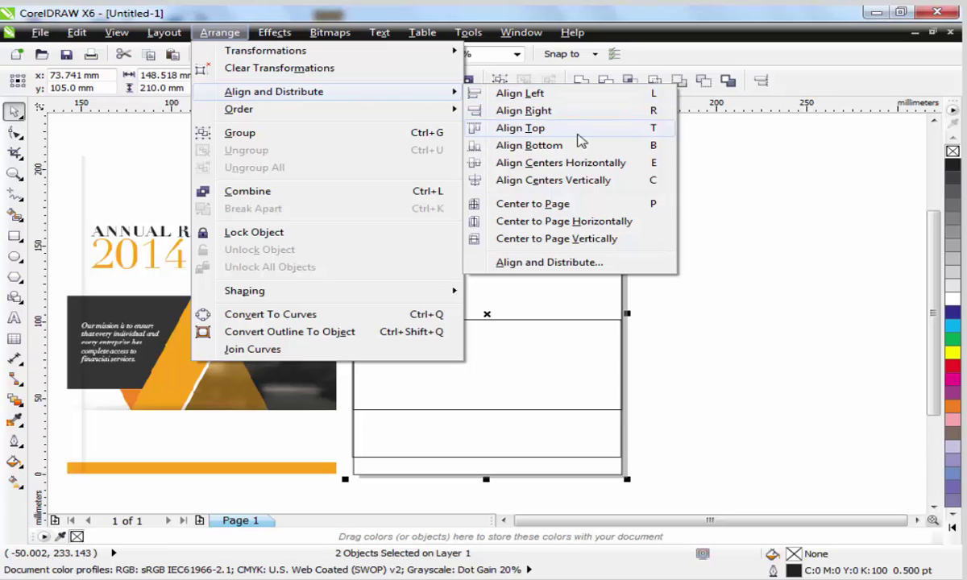
pyautogui.click(658, 150)
pyautogui.click(694, 348)
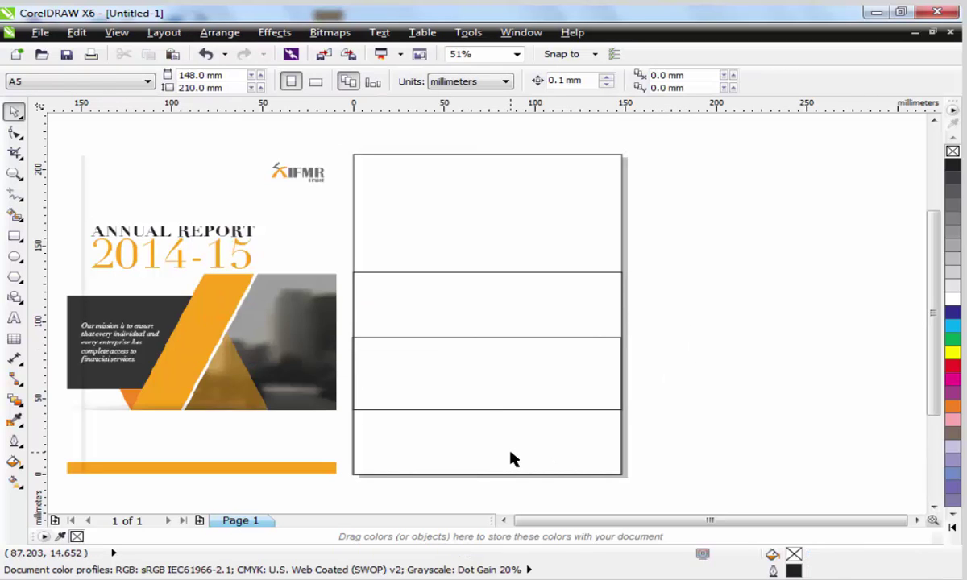
# Reduce the bottom band's height to about 9 mm by lowering its upper edge
pyautogui.click(513, 460)
pyautogui.moveTo(487, 337); pyautogui.dragTo(488, 454)
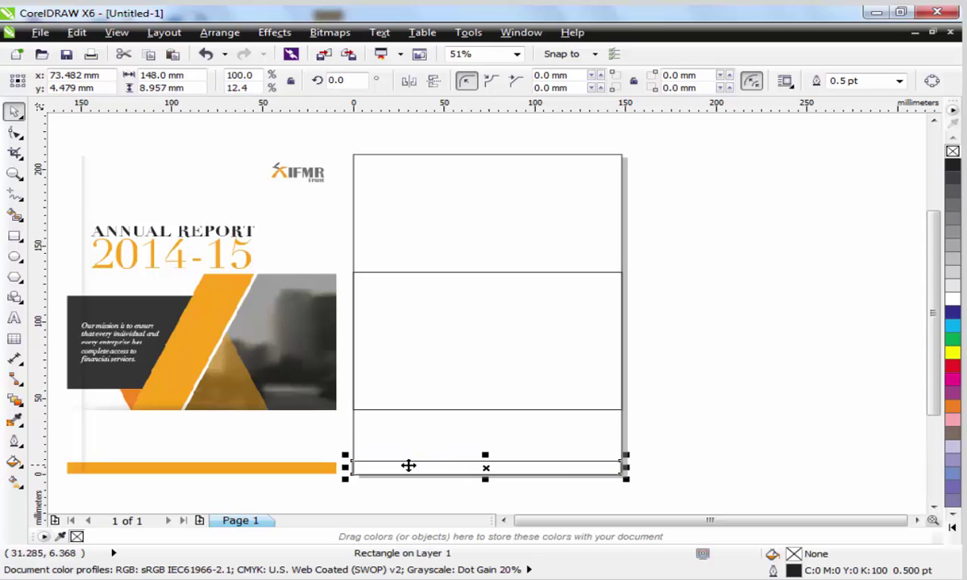
pyautogui.click(695, 451)
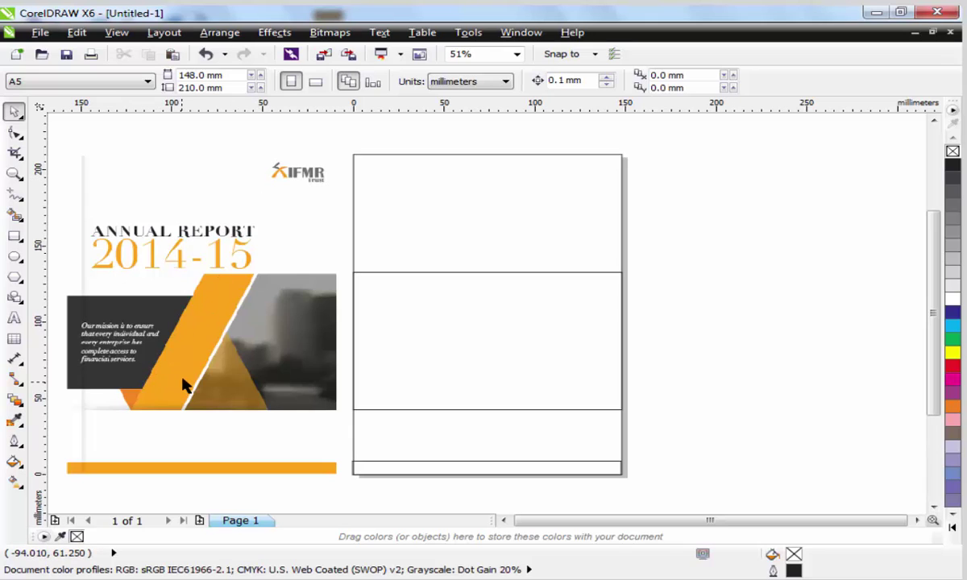
# Draw an upright rectangle about 31 × 103 mm and center it on the large middle band
pyautogui.click(15, 235)
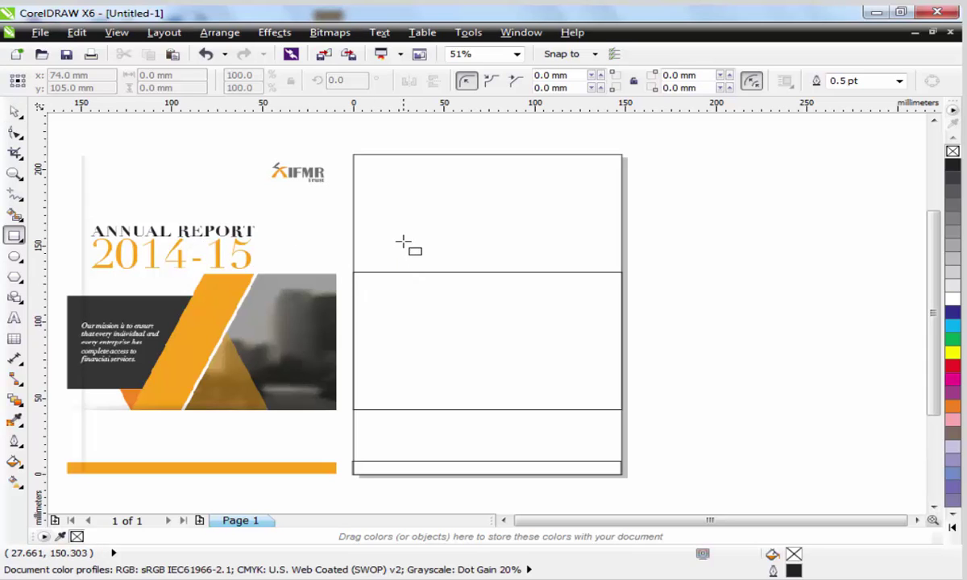
pyautogui.moveTo(453, 223); pyautogui.dragTo(512, 383)
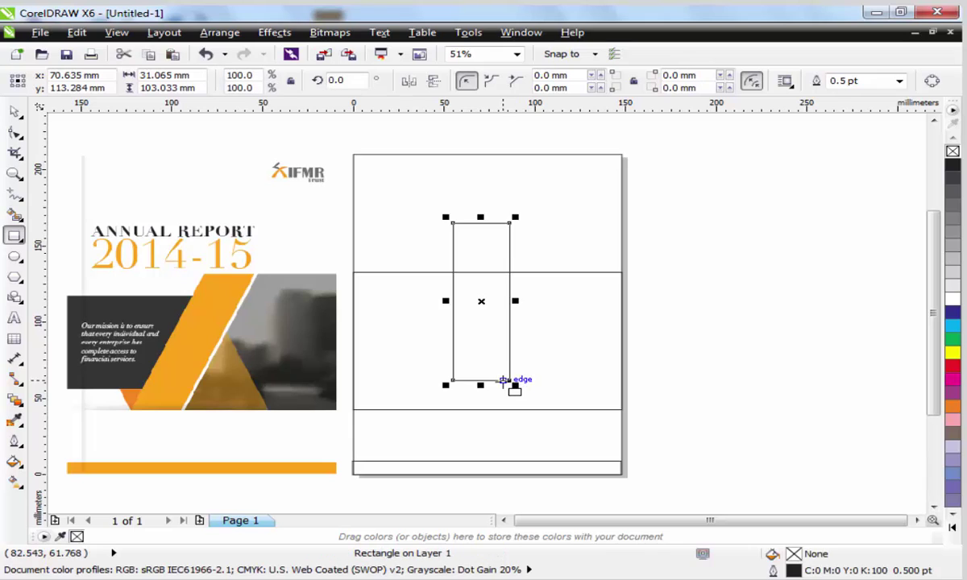
pyautogui.moveTo(484, 304); pyautogui.dragTo(487, 347)
pyautogui.click(486, 342)
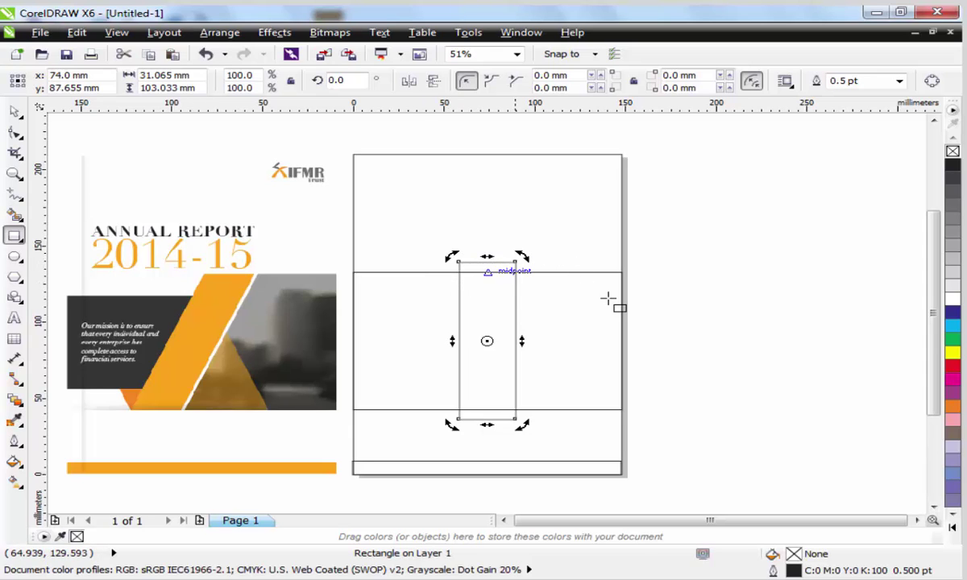
# Skew the upright rectangle into a right-leaning parallelogram about 68 mm wide overall and shift it about 7 mm to the left
pyautogui.moveTo(483, 423); pyautogui.dragTo(457, 424)
pyautogui.moveTo(476, 260); pyautogui.dragTo(527, 260)
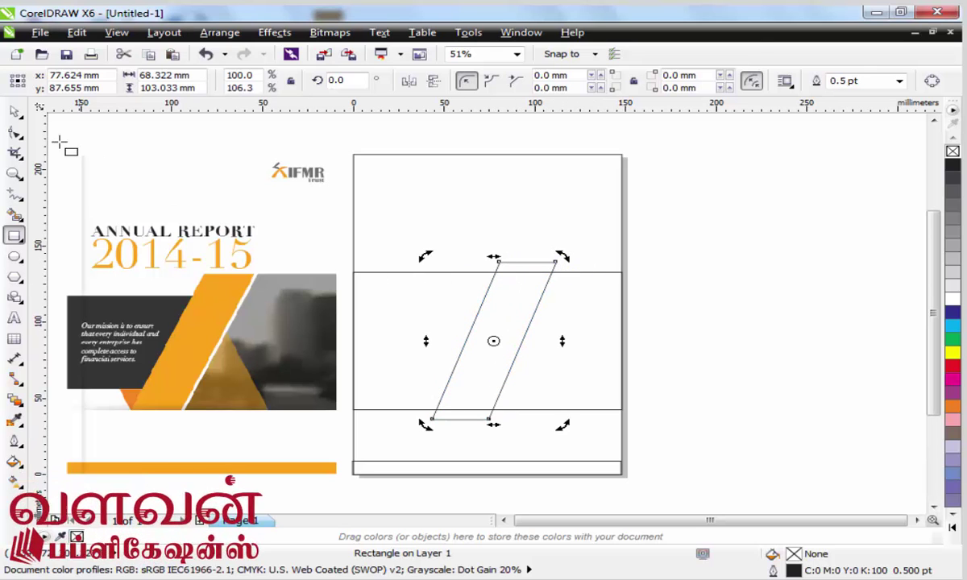
pyautogui.click(14, 110)
pyautogui.click(838, 371)
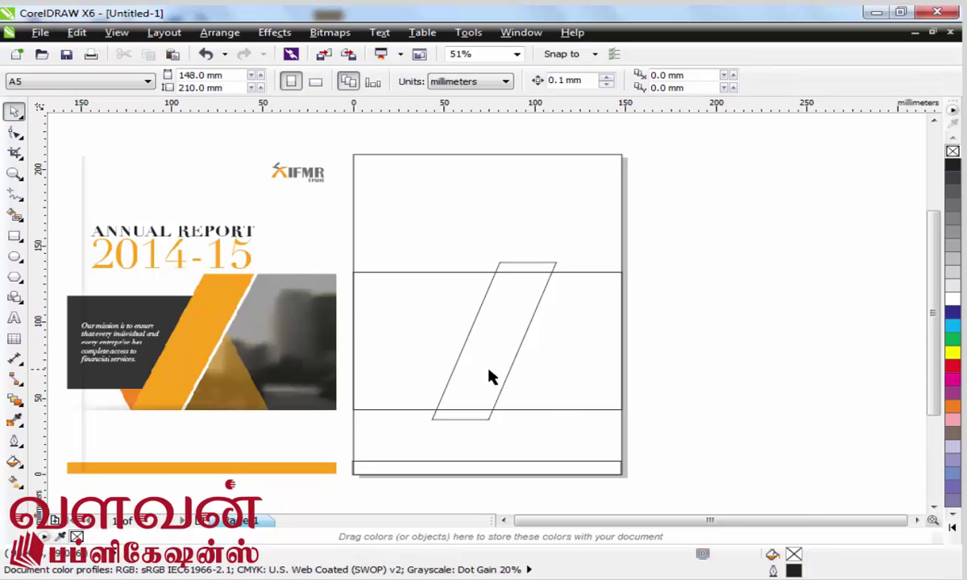
pyautogui.click(518, 321)
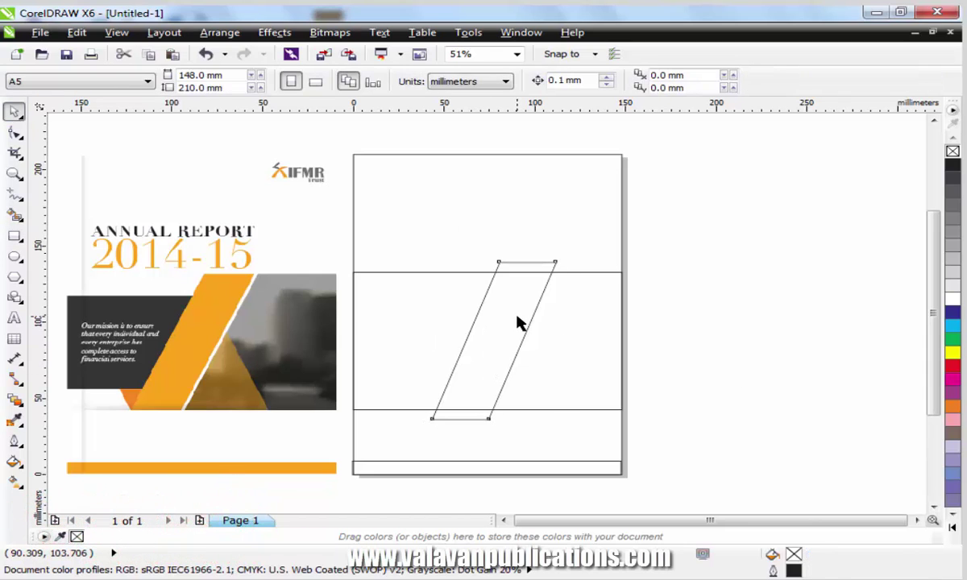
pyautogui.moveTo(518, 322); pyautogui.dragTo(503, 316)
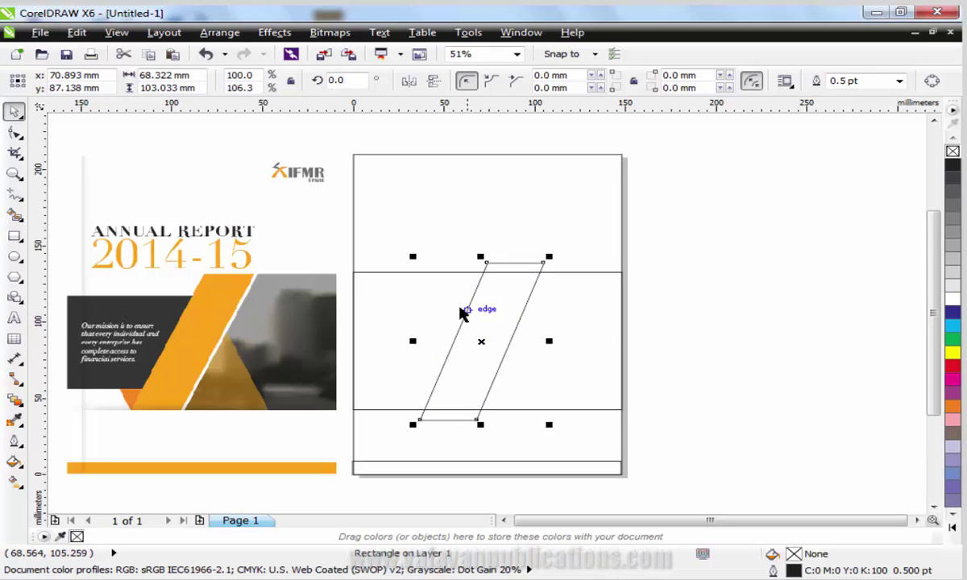
# Create a shorter copy of the large middle band inside it, about 66 mm tall
pyautogui.click(358, 306)
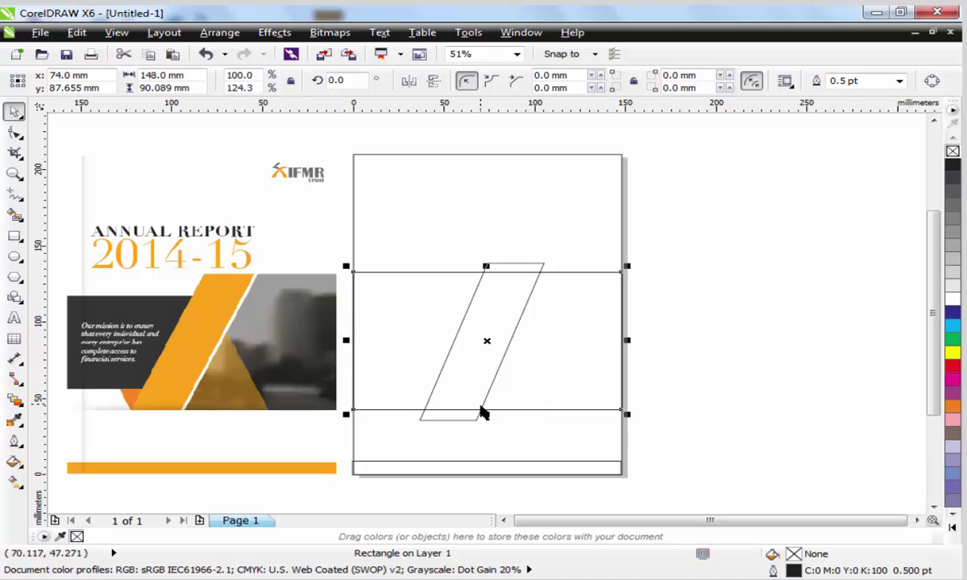
pyautogui.moveTo(486, 415); pyautogui.dragTo(486, 384)
pyautogui.moveTo(486, 270); pyautogui.dragTo(486, 283)
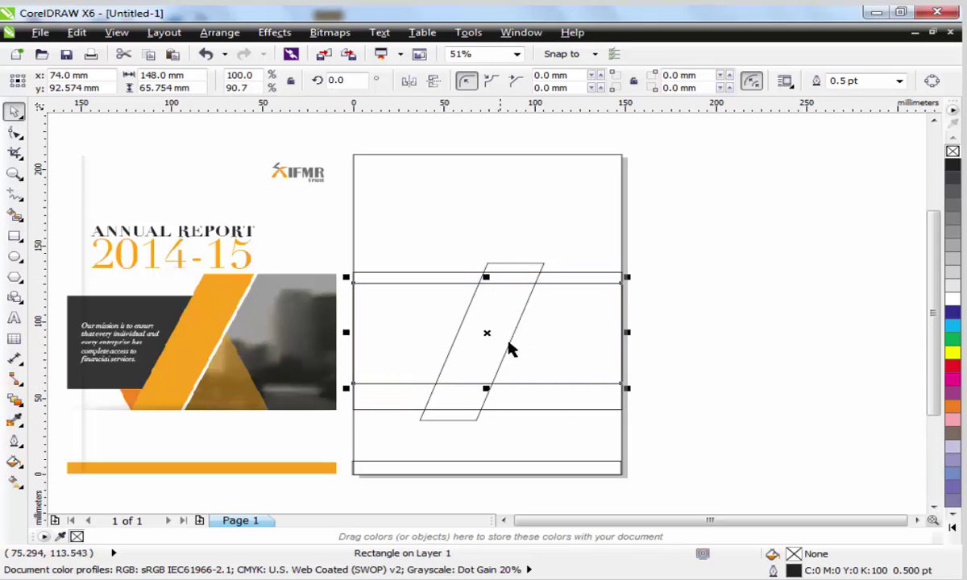
# Align the shorter inner band with the large middle band using Align Centers Horizontally
pyautogui.keyDown('shift'); pyautogui.click(582, 409); pyautogui.keyUp('shift')
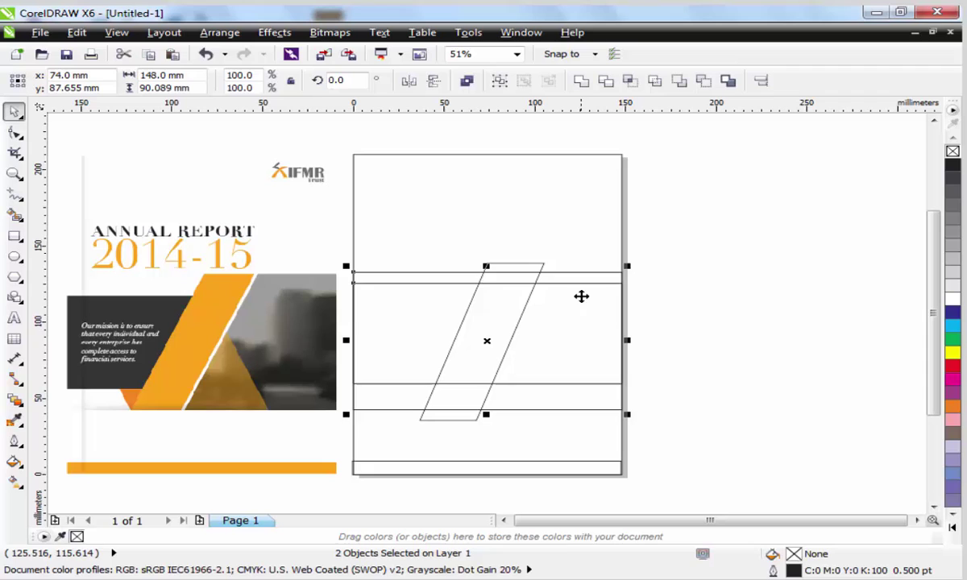
pyautogui.click(216, 36)
pyautogui.moveTo(395, 109)
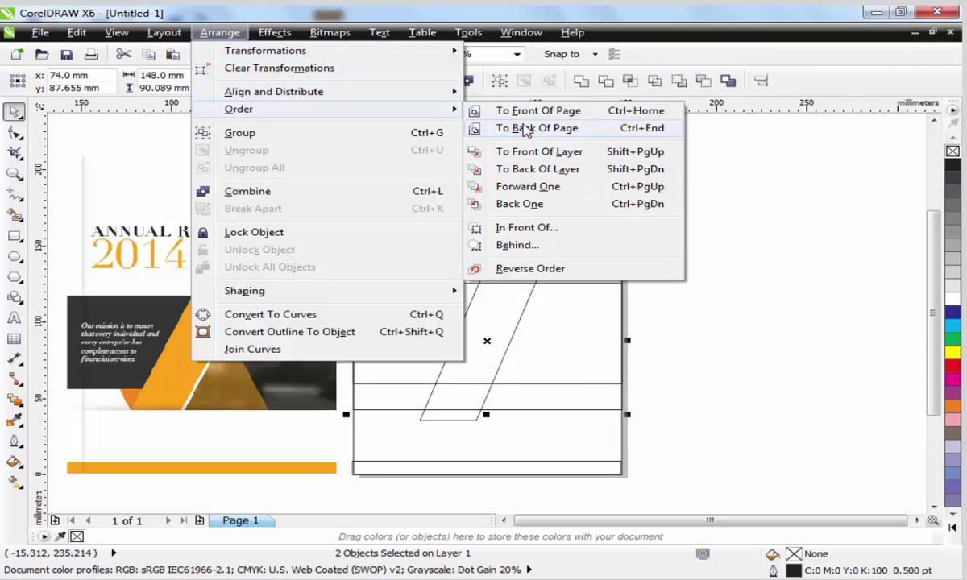
pyautogui.moveTo(417, 93)
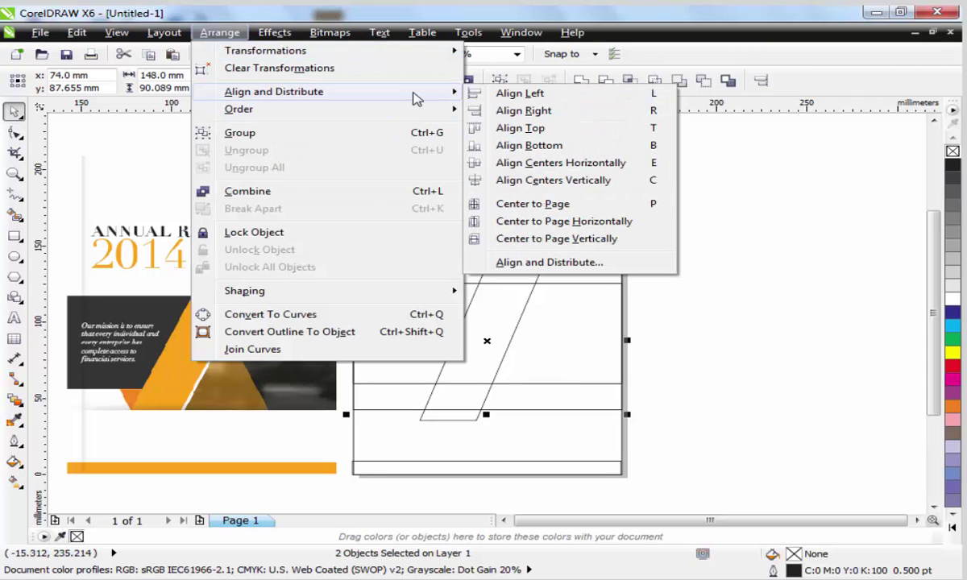
pyautogui.click(626, 166)
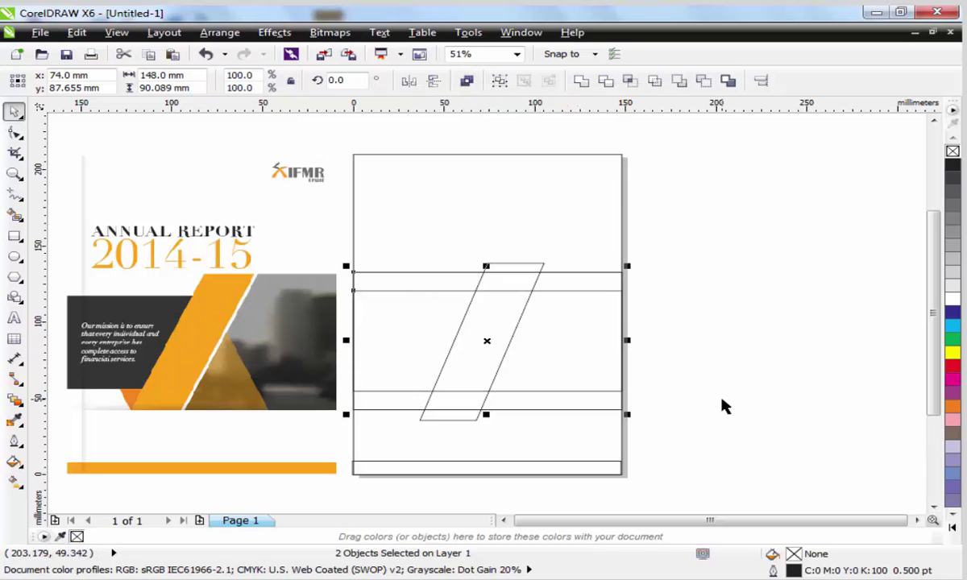
# Narrow the shorter inner band to 74 mm, half the page width, keeping its left edge at the page edge
pyautogui.moveTo(692, 434); pyautogui.dragTo(338, 252)
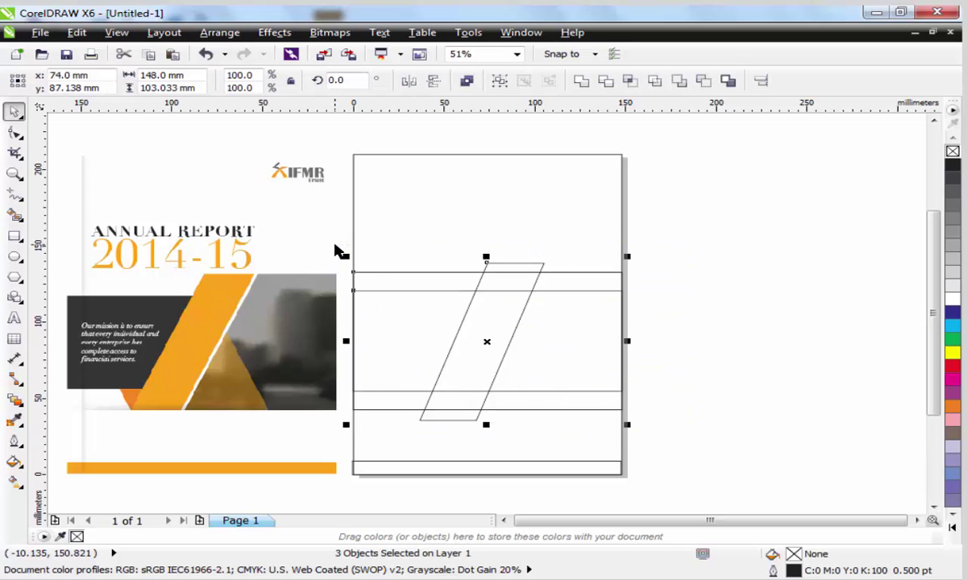
pyautogui.click(770, 412)
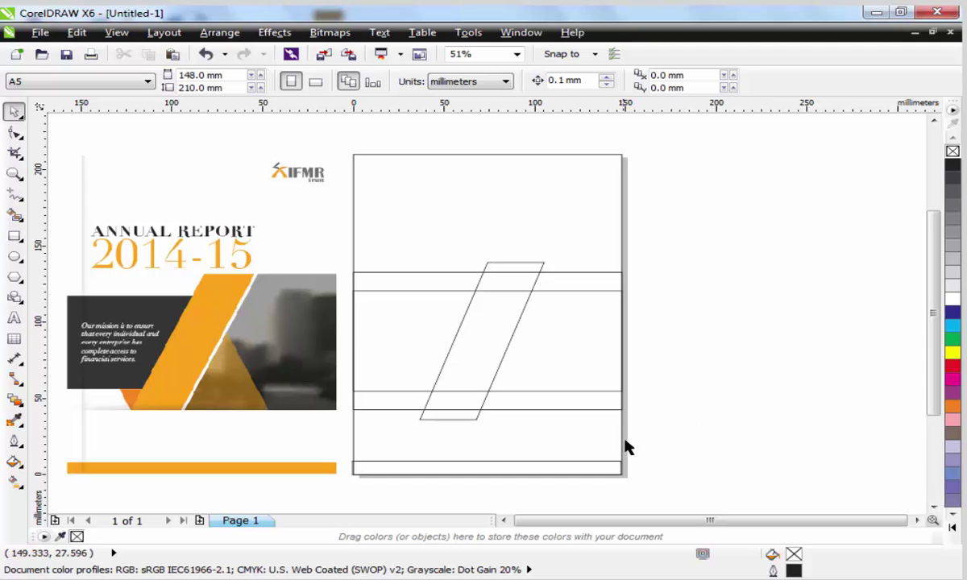
pyautogui.moveTo(636, 484); pyautogui.dragTo(65, 133)
pyautogui.press('space')
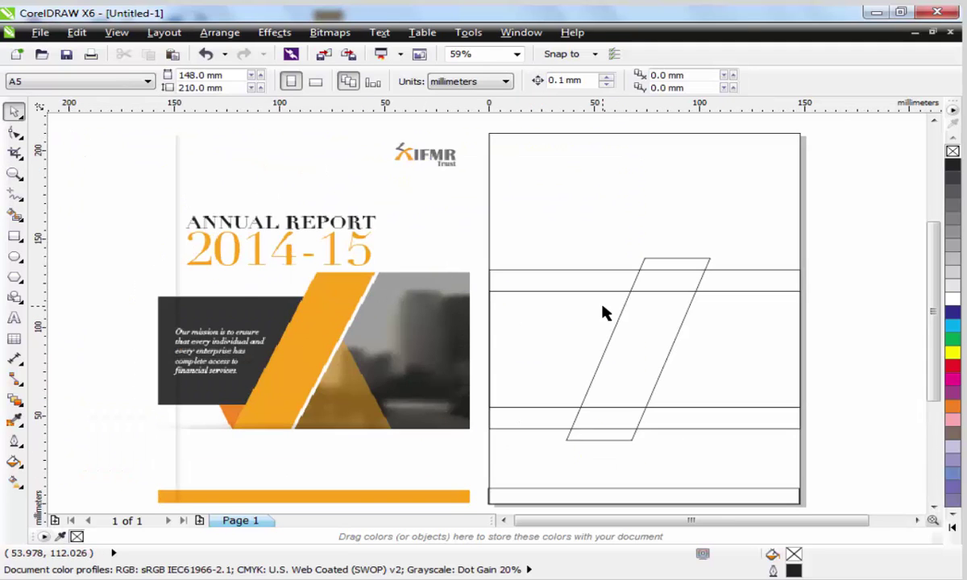
pyautogui.click(786, 356)
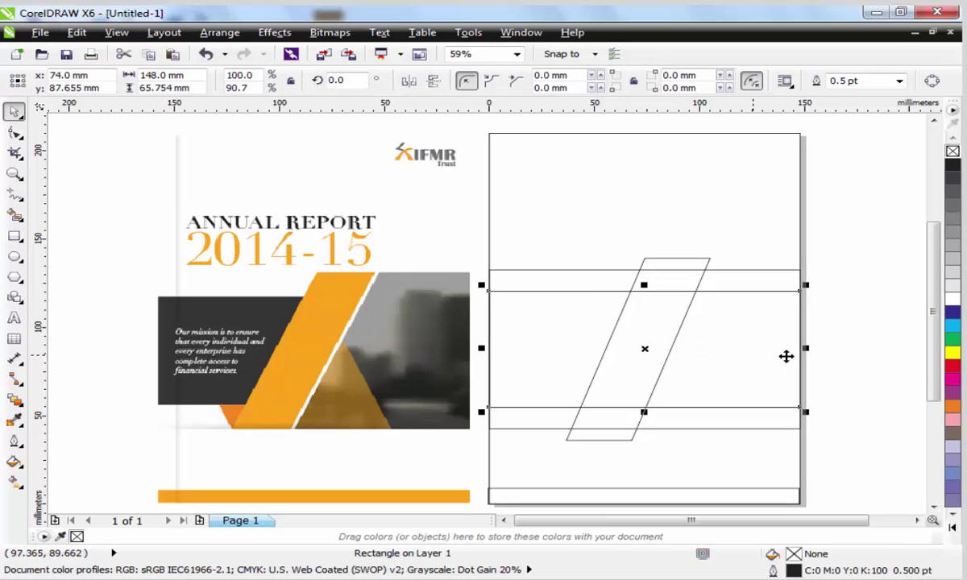
pyautogui.moveTo(807, 348); pyautogui.dragTo(648, 350)
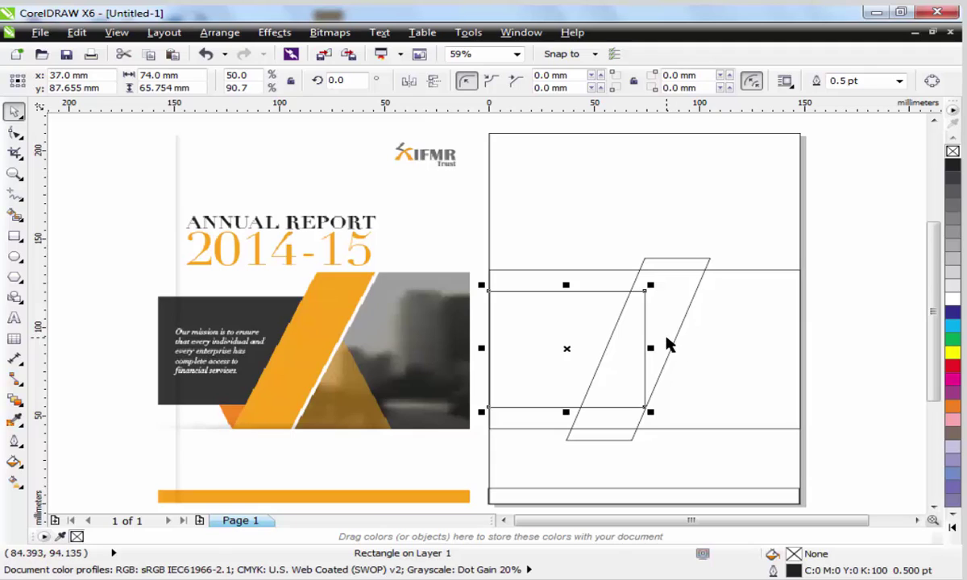
pyautogui.click(682, 326)
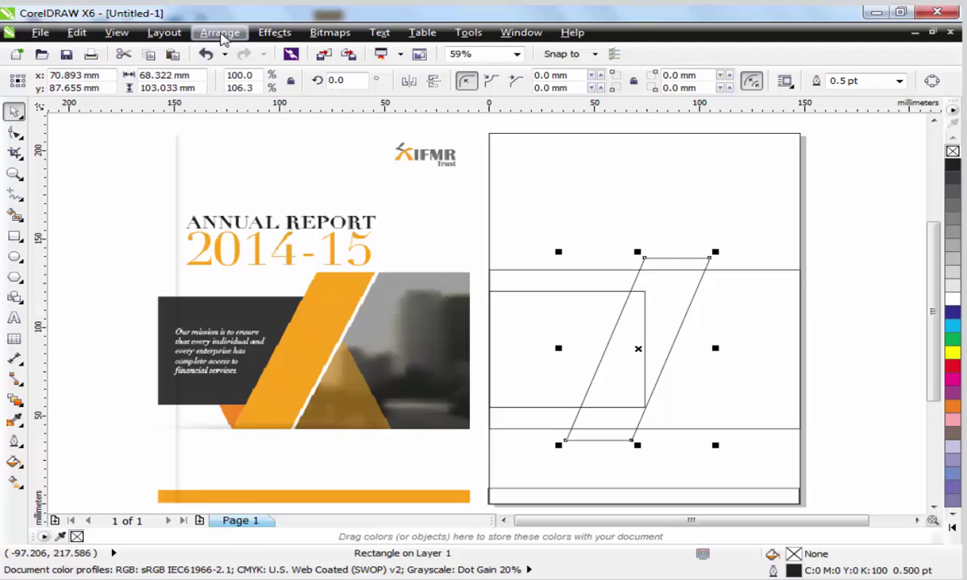
pyautogui.click(221, 36)
pyautogui.moveTo(325, 118)
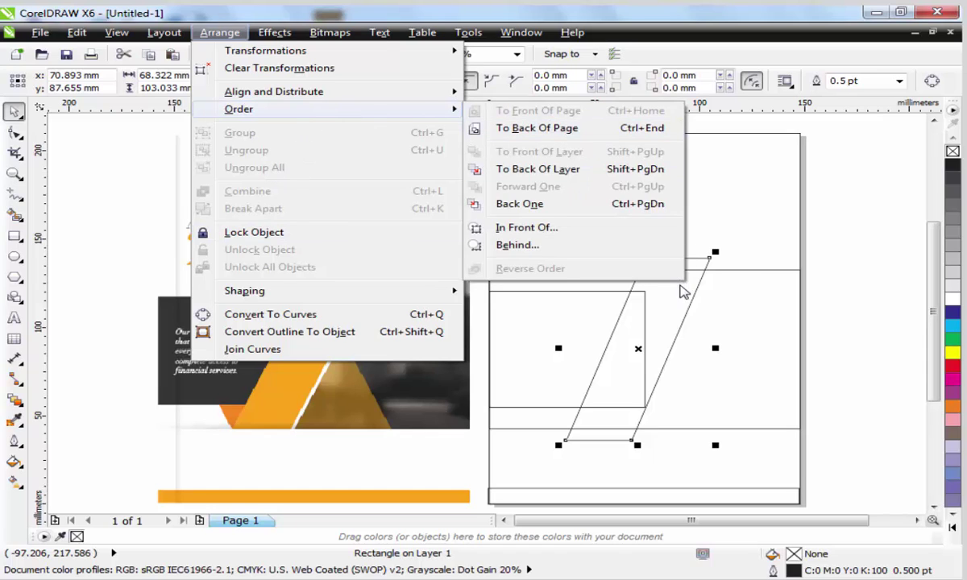
pyautogui.click(842, 364)
pyautogui.click(522, 360)
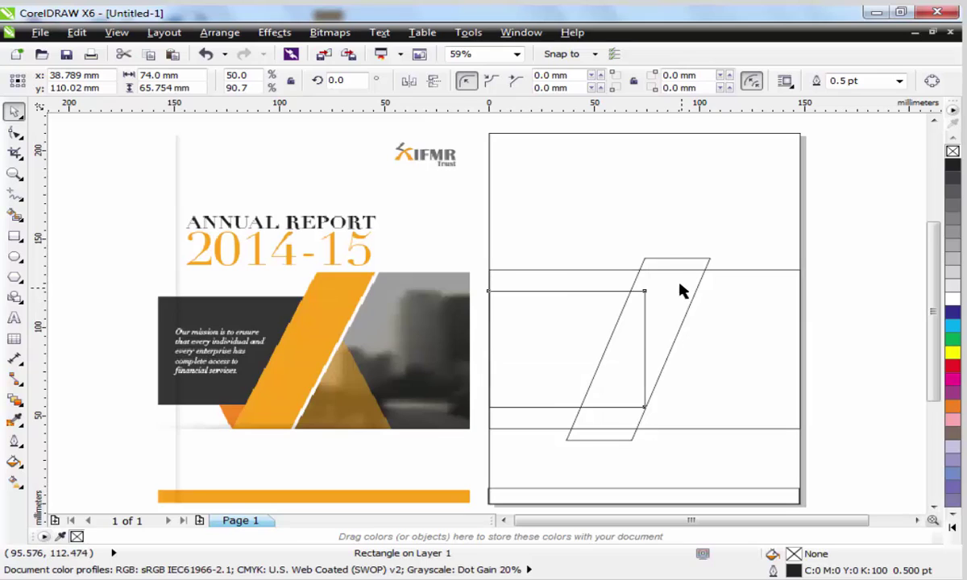
pyautogui.click(853, 353)
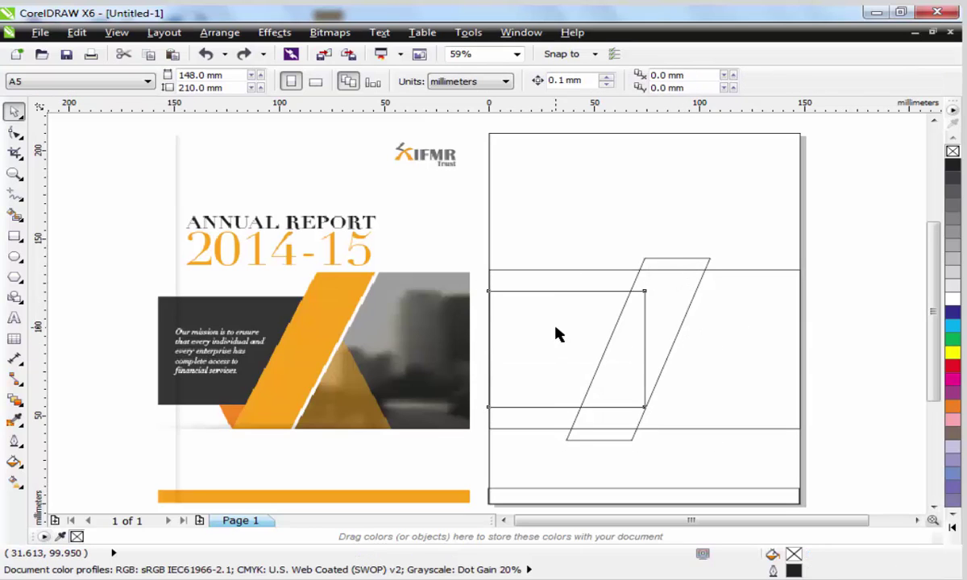
# Narrow the inner band further to about 30 mm wide so it stays clear of the slanted stripe
pyautogui.click(646, 348)
pyautogui.moveTo(646, 348); pyautogui.dragTo(552, 347)
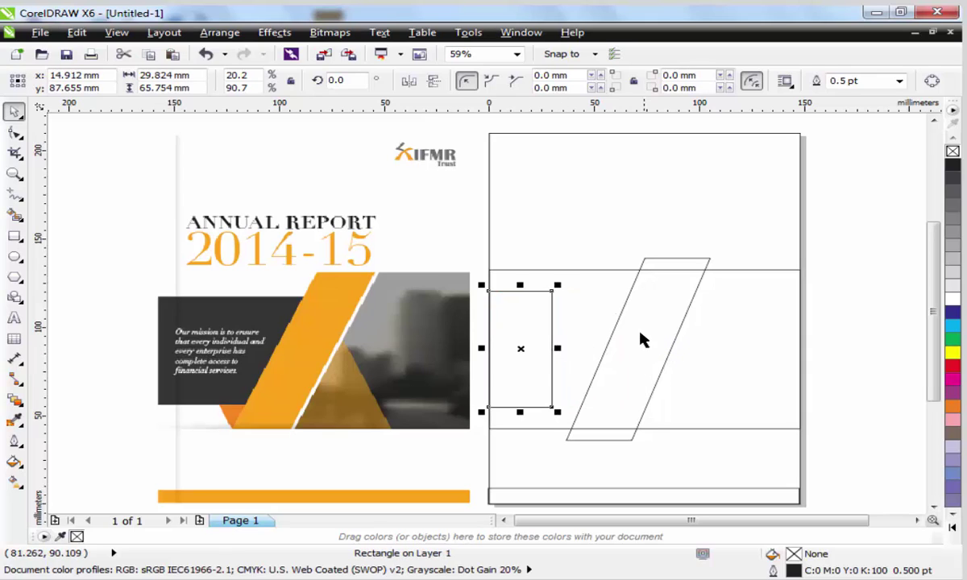
pyautogui.click(676, 343)
pyautogui.click(879, 368)
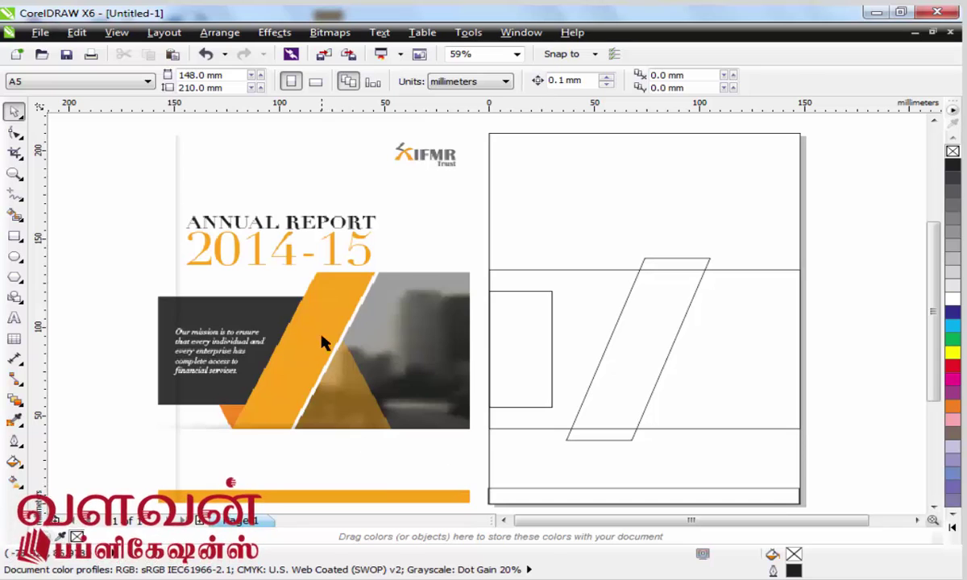
# Fill the slanted stripe with orange and set its uniform fill to C0 M70 Y100 K0
pyautogui.click(669, 365)
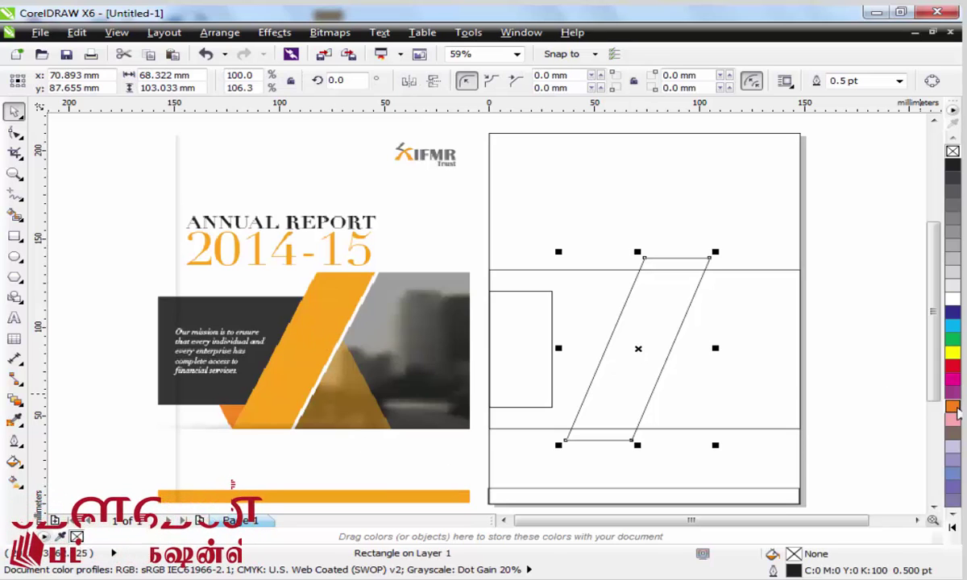
pyautogui.click(953, 407)
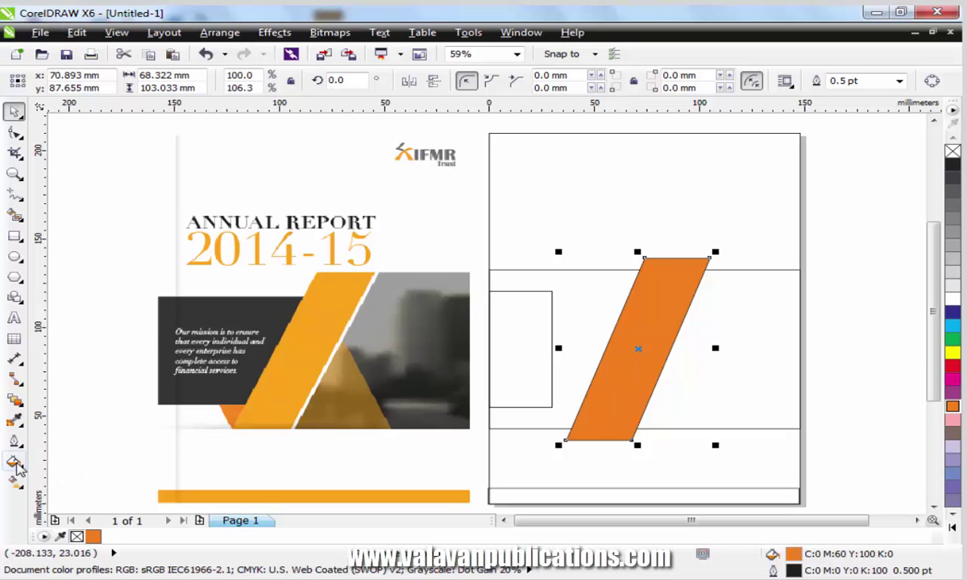
pyautogui.click(13, 461)
pyautogui.click(88, 348)
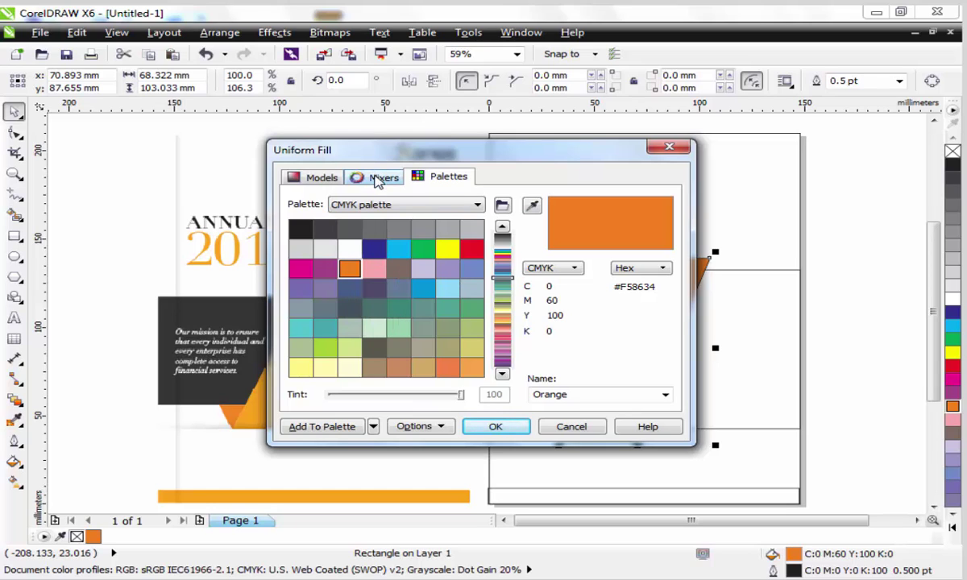
pyautogui.click(377, 179)
pyautogui.click(323, 178)
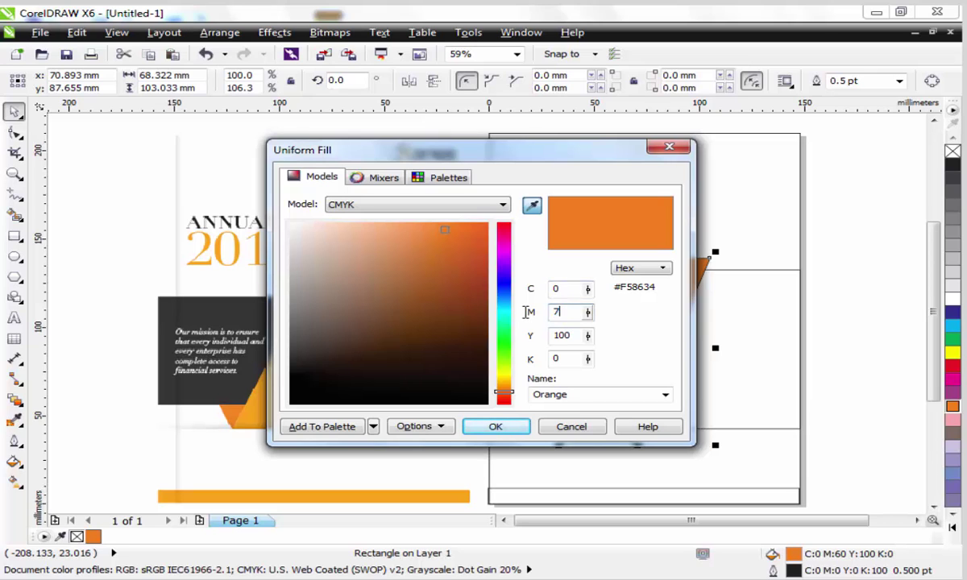
pyautogui.click(510, 428)
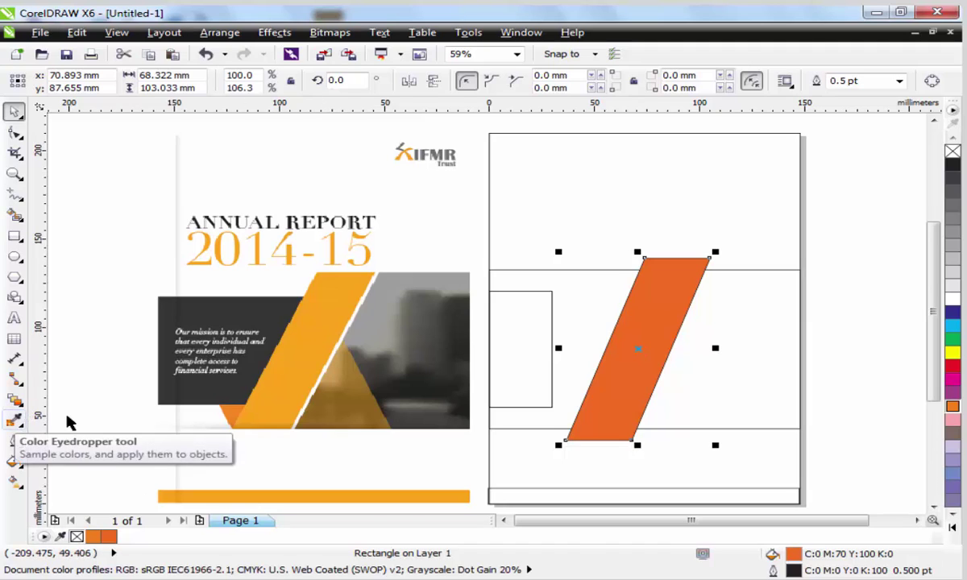
# Fill the slanted stripe with the orange sampled from the reference cover's stripe and remove its outline
pyautogui.click(14, 420)
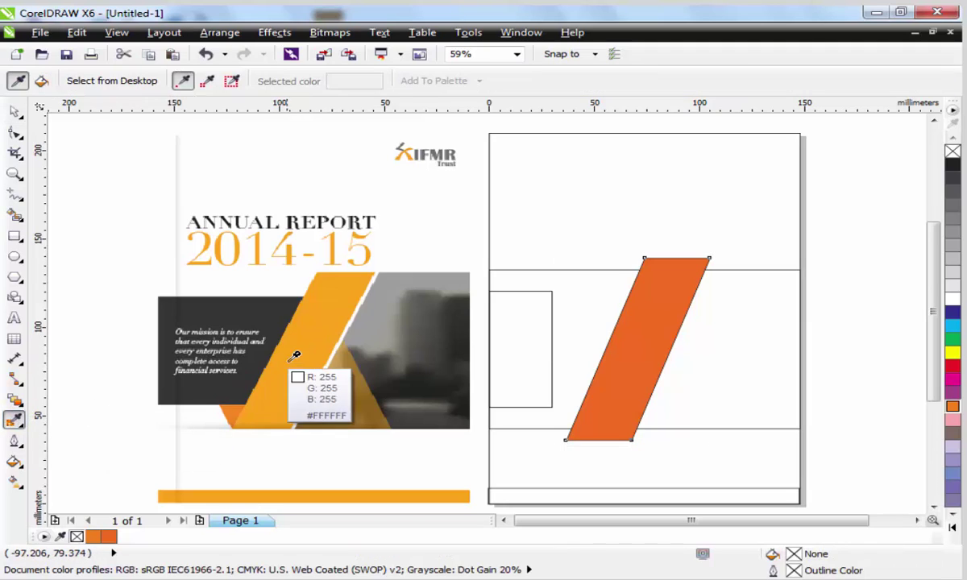
pyautogui.click(305, 353)
pyautogui.click(636, 344)
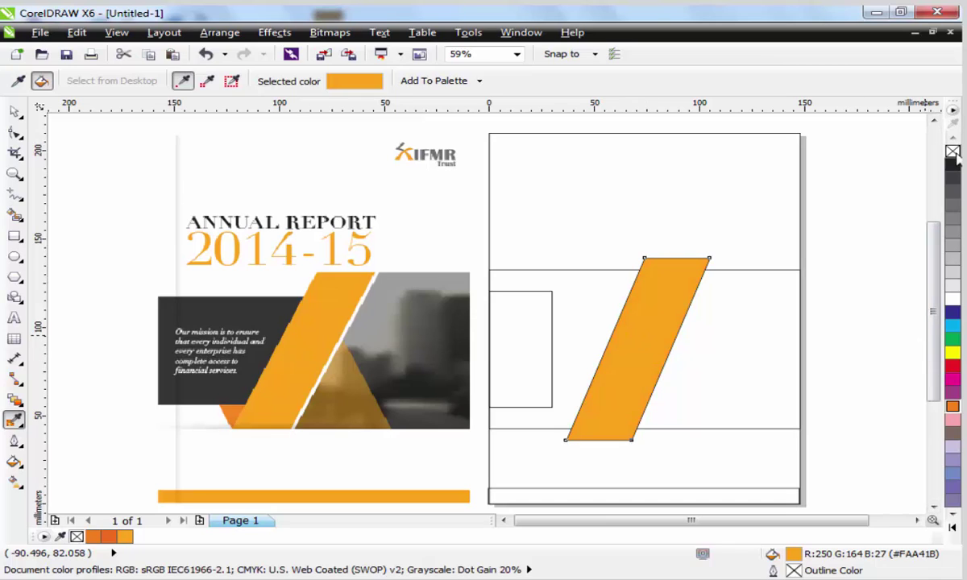
pyautogui.click(14, 113)
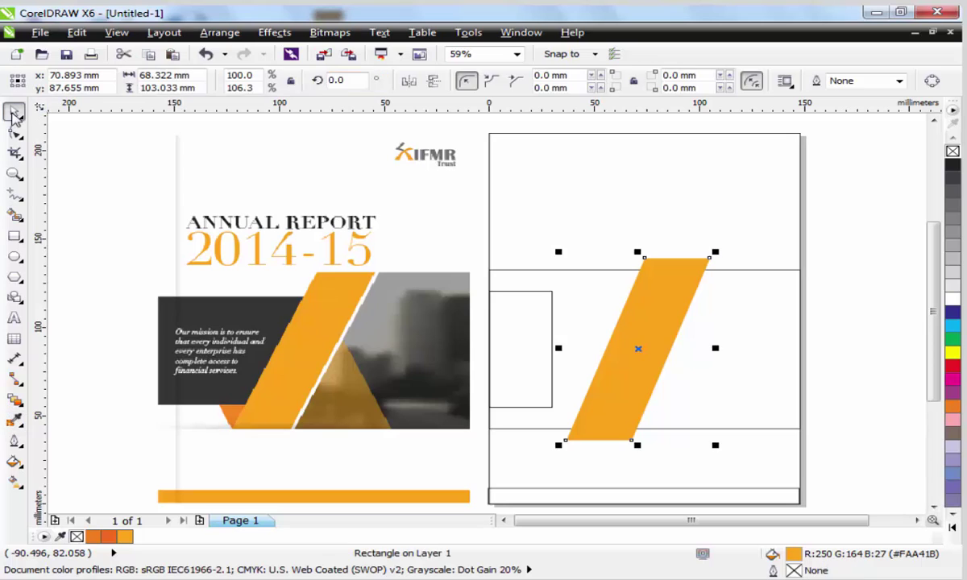
pyautogui.click(526, 361)
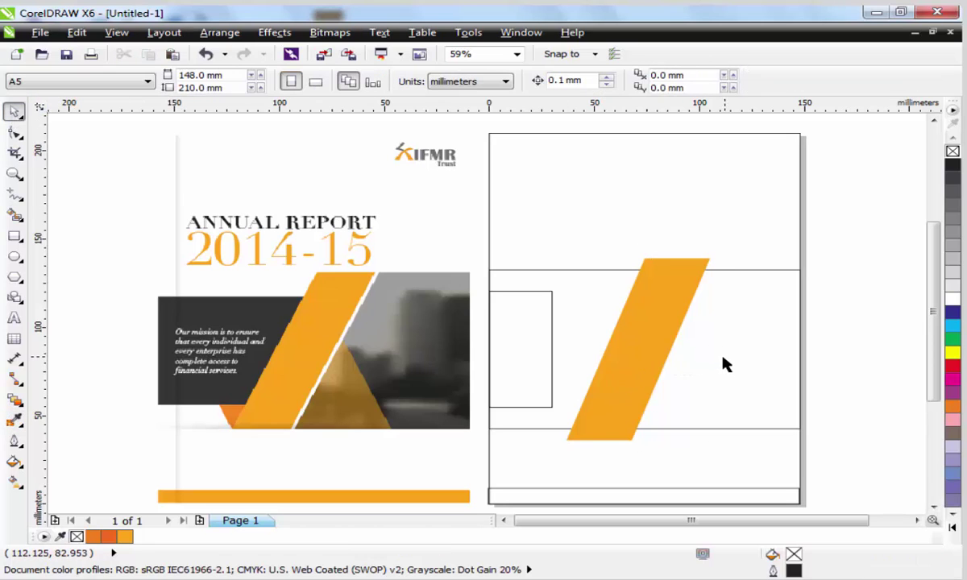
pyautogui.click(553, 352)
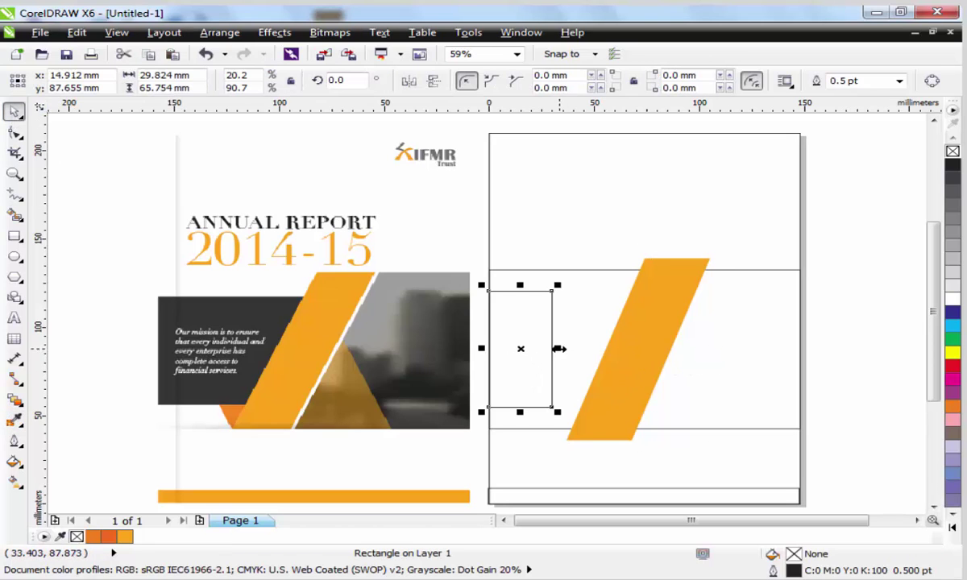
pyautogui.moveTo(482, 347); pyautogui.dragTo(378, 367)
pyautogui.hotkey('ctrl', 'z')
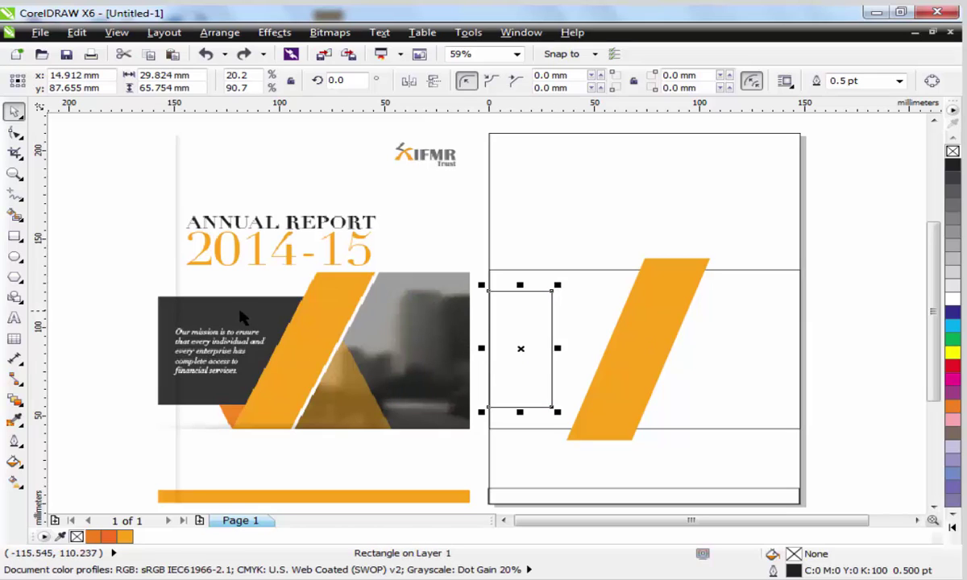
# Fill the narrow inner rectangle with the dark gray sampled from the reference cover's text box
pyautogui.click(13, 419)
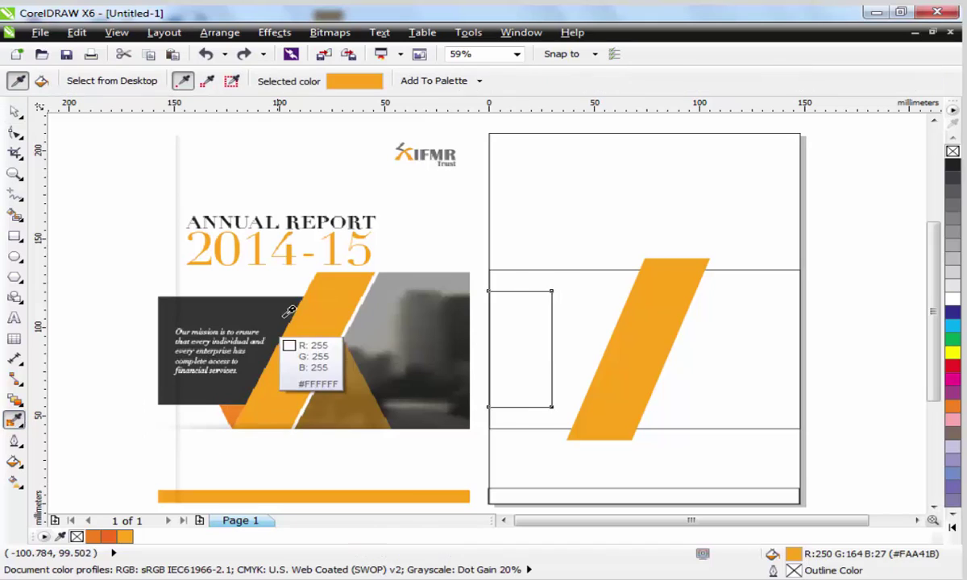
pyautogui.click(278, 342)
pyautogui.click(511, 342)
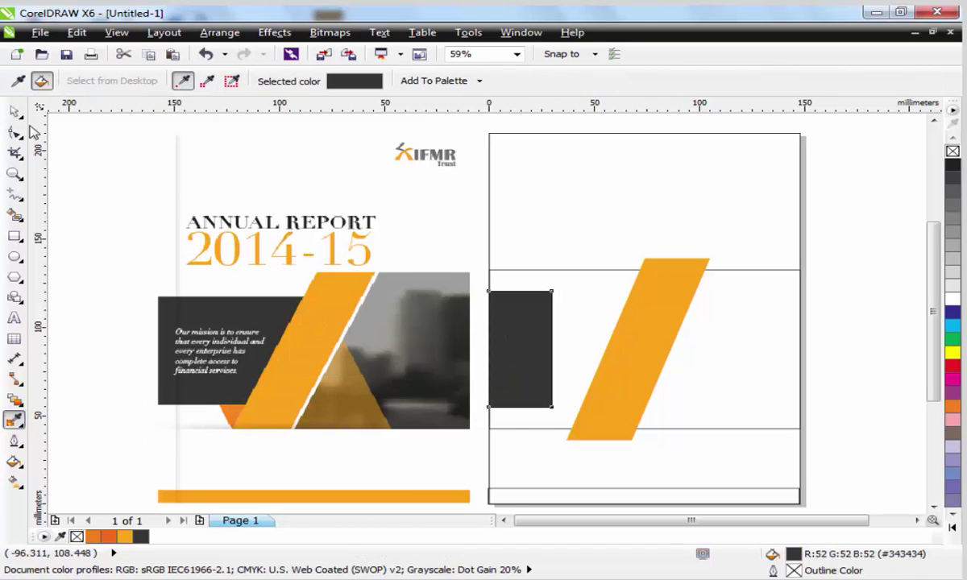
# Widen the dark gray rectangle to 74 mm so its right end runs behind the slanted stripe
pyautogui.click(14, 111)
pyautogui.moveTo(558, 350); pyautogui.dragTo(651, 350)
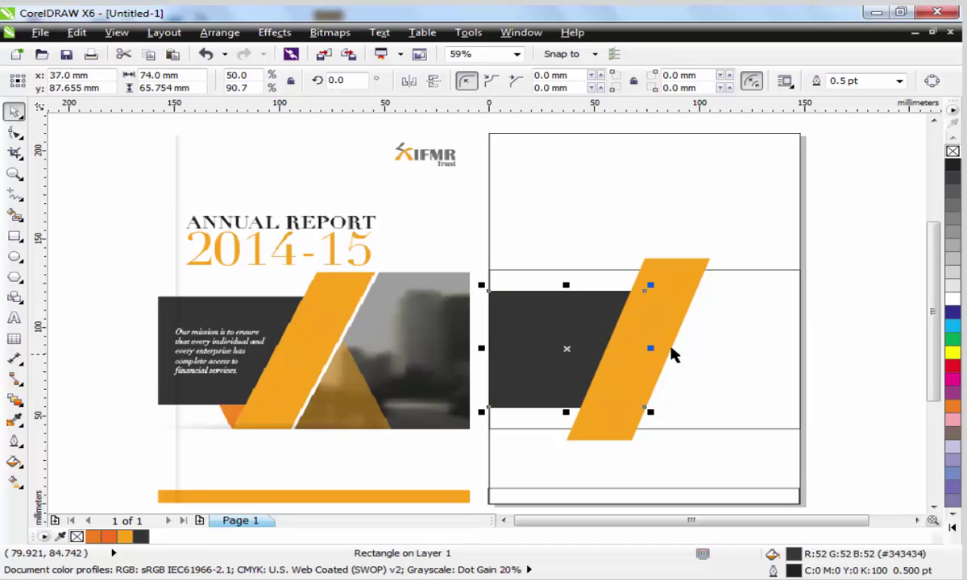
pyautogui.click(862, 403)
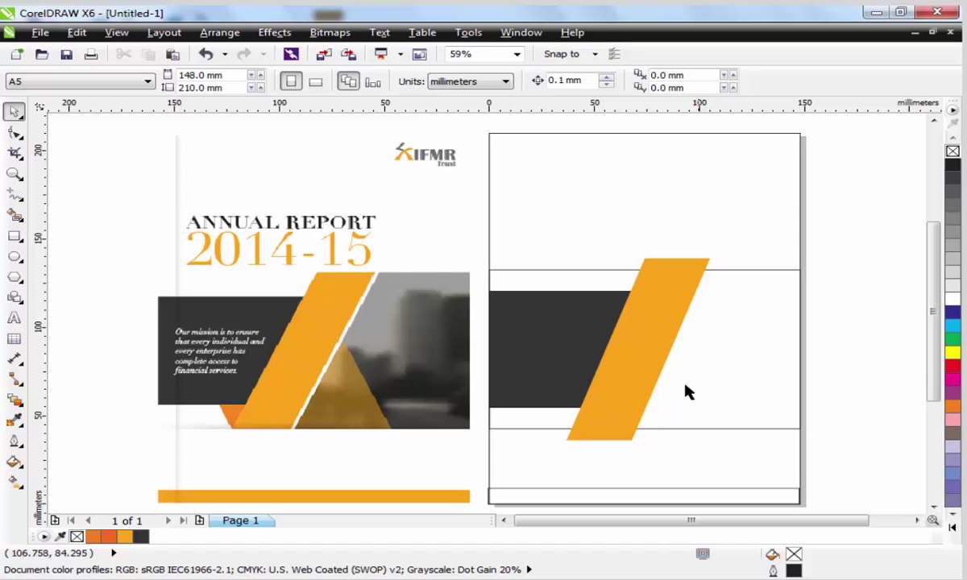
# Place a white copy of the slanted stripe about 0.8 mm to the right, directly behind the orange one
pyautogui.click(636, 363)
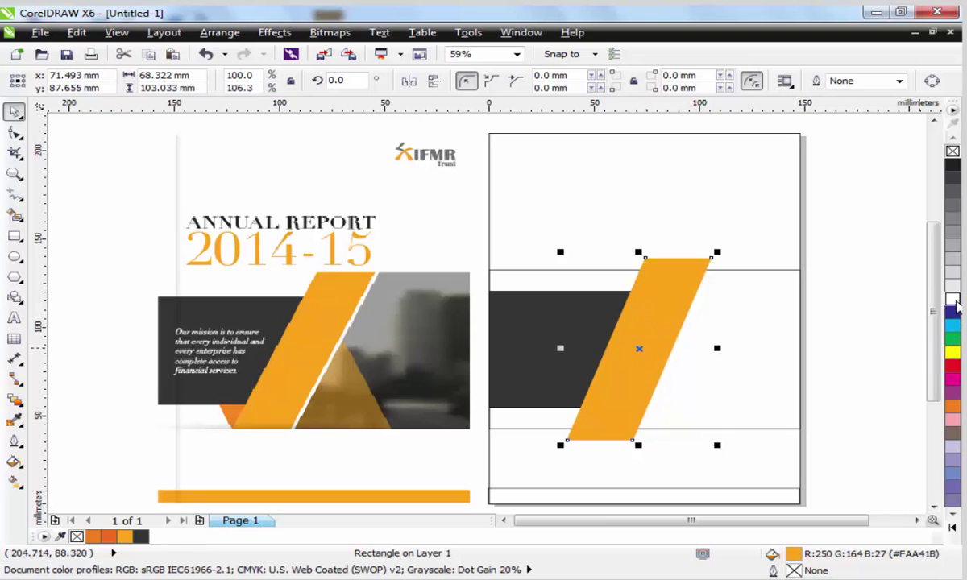
pyautogui.click(954, 300)
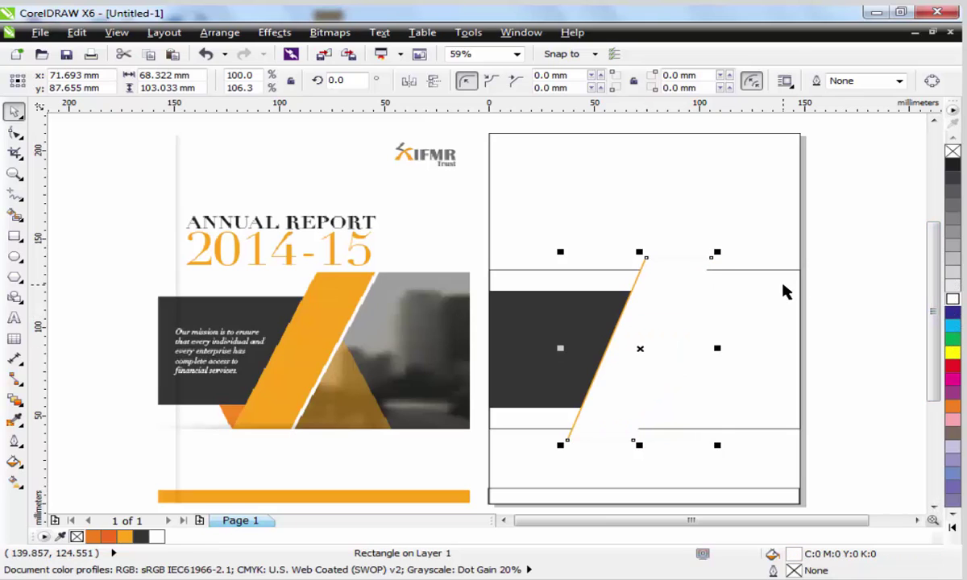
pyautogui.click(226, 34)
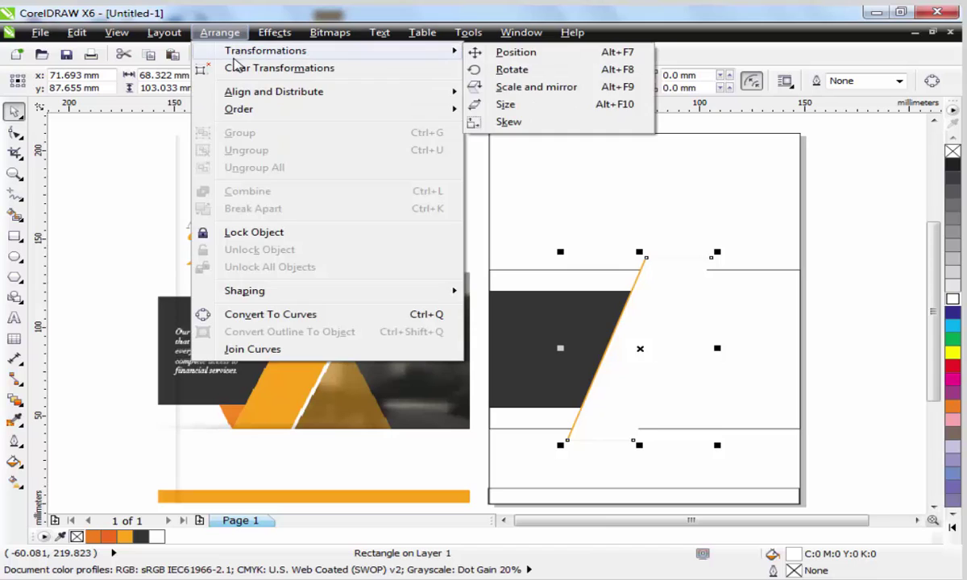
pyautogui.moveTo(265, 97)
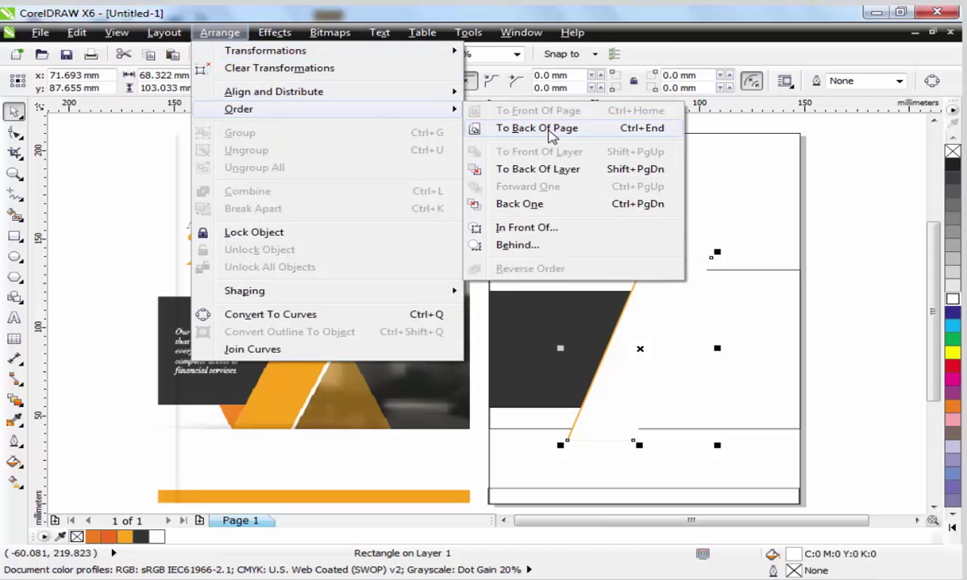
pyautogui.click(553, 204)
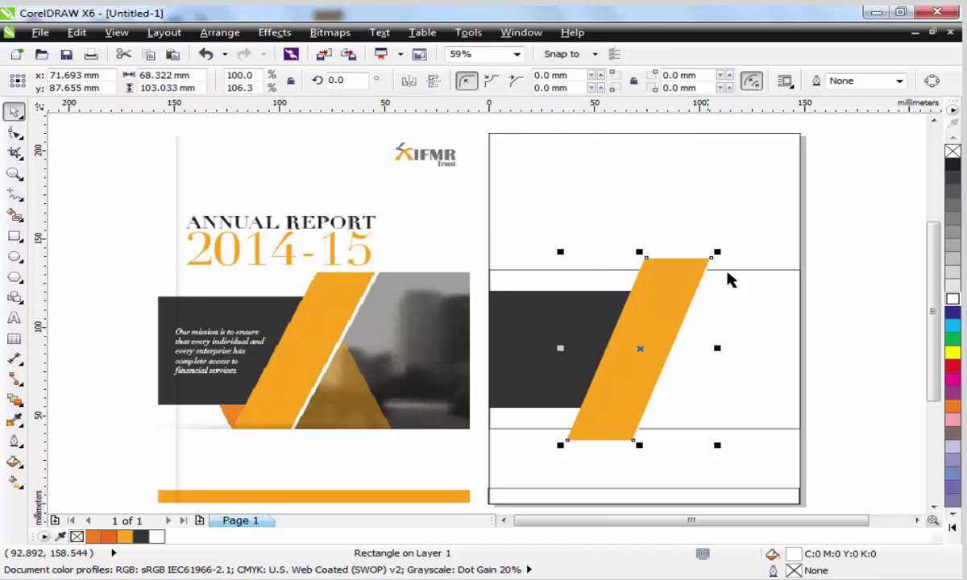
# Import Brick wall background.jpg from Downloads and place it about 175 mm wide over the slanted stripe and the page's right edge
pyautogui.click(764, 326)
pyautogui.click(765, 320)
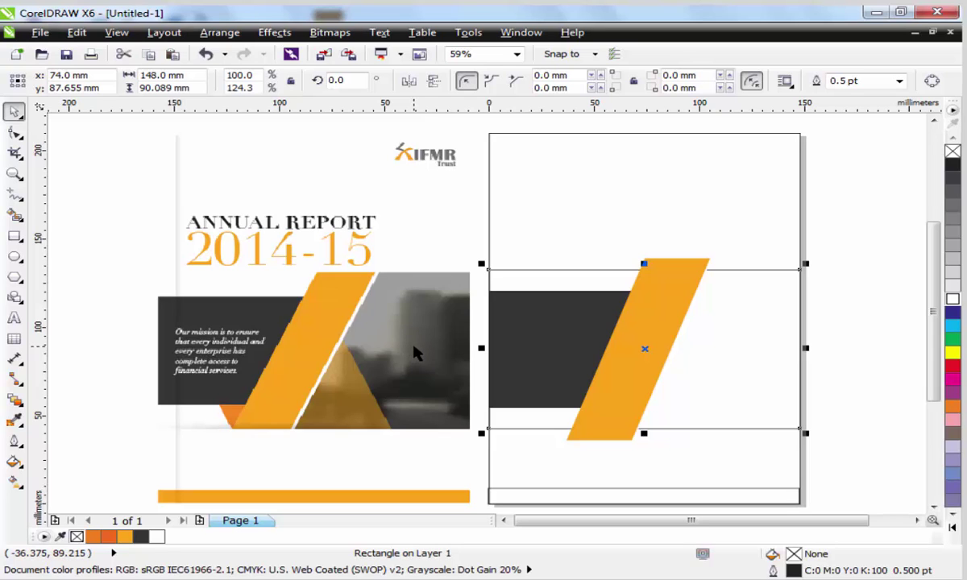
pyautogui.click(853, 357)
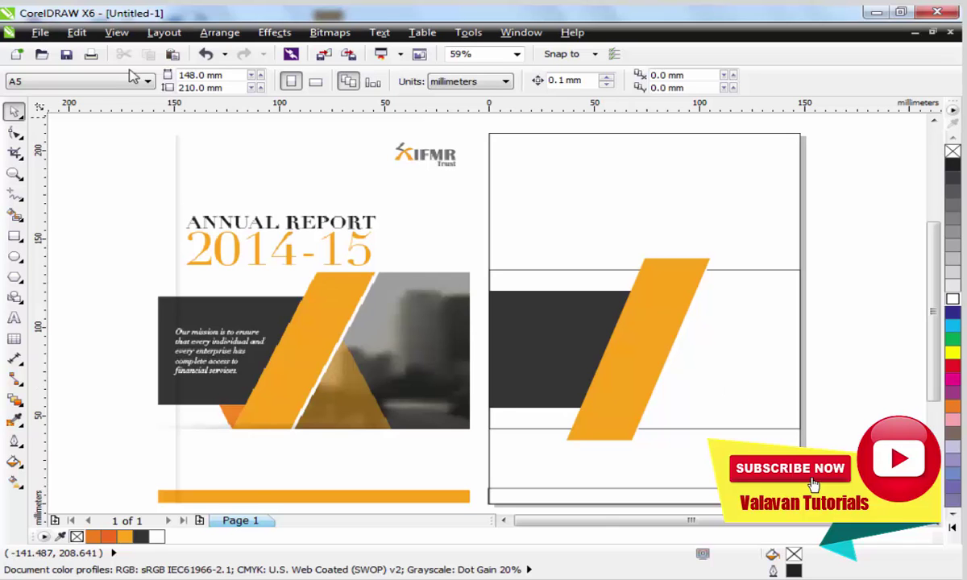
pyautogui.click(40, 33)
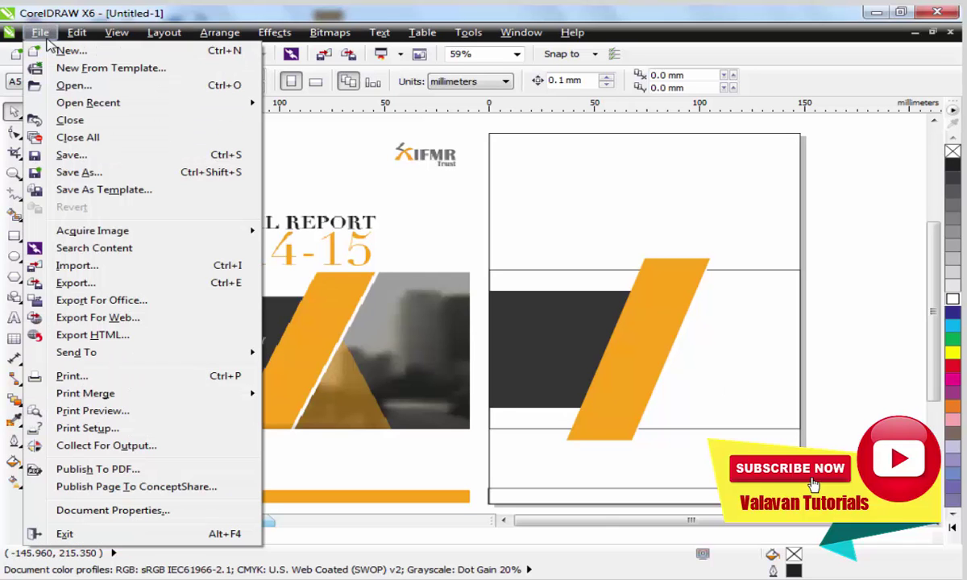
pyautogui.click(78, 267)
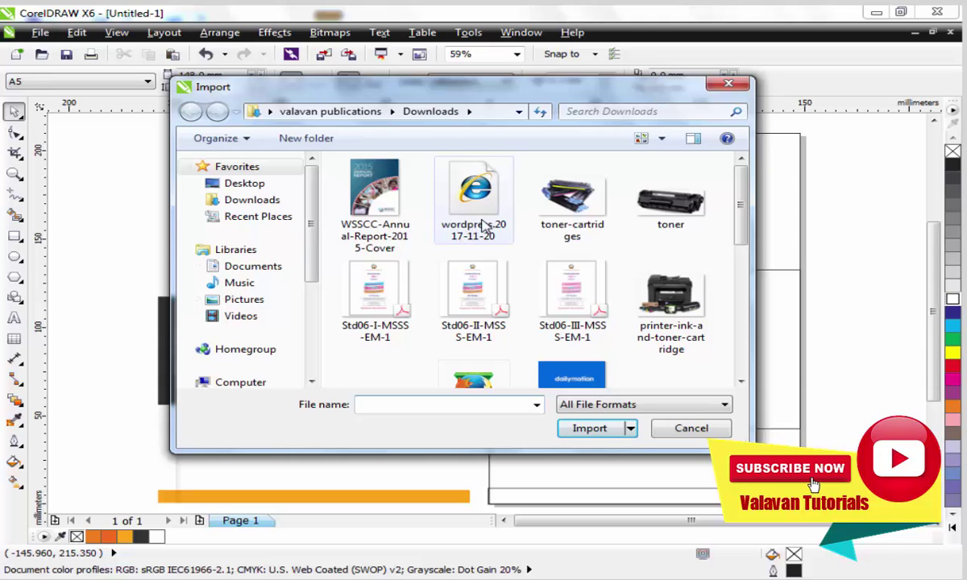
pyautogui.click(644, 334)
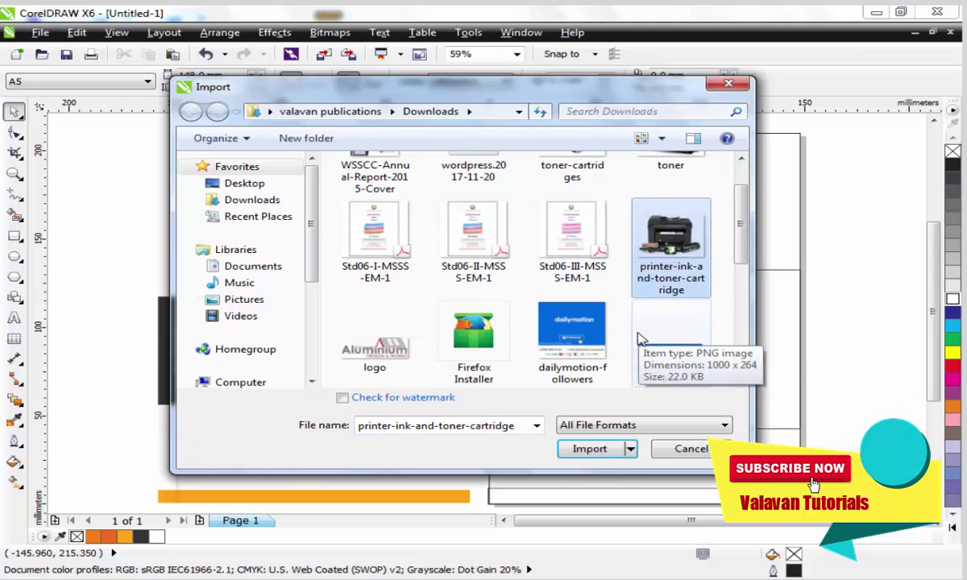
pyautogui.scroll(-3, 641, 339)
pyautogui.click(462, 331)
pyautogui.click(587, 449)
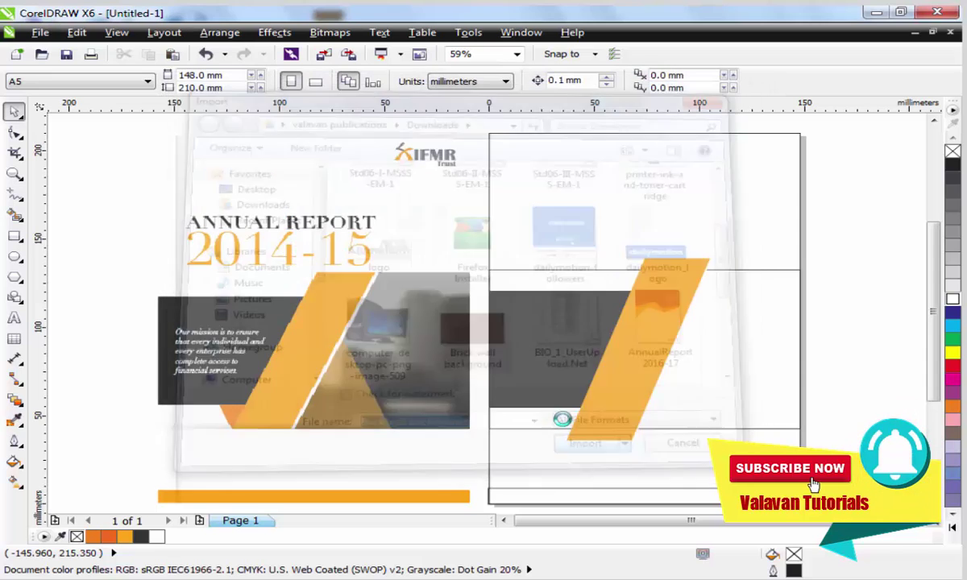
pyautogui.moveTo(740, 337); pyautogui.dragTo(856, 433)
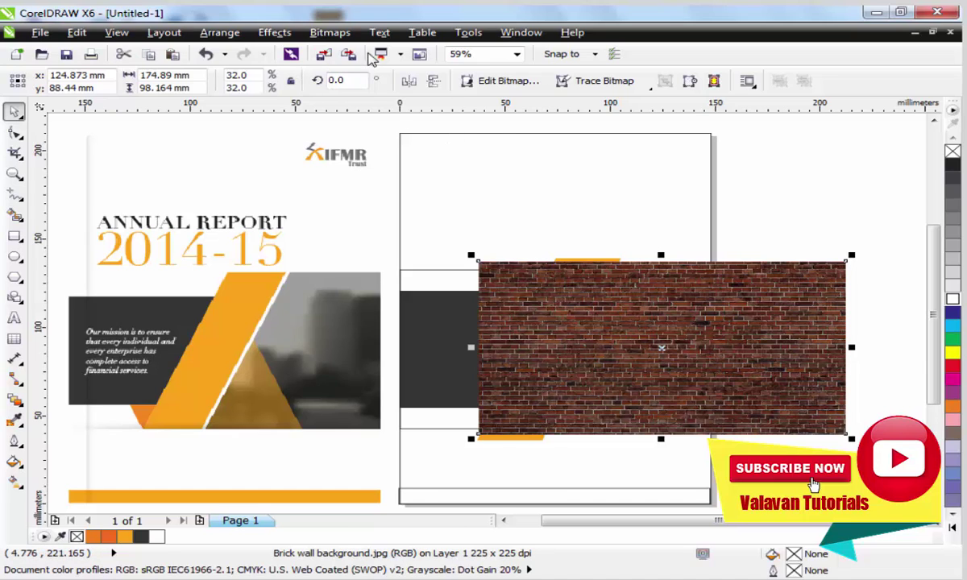
# Apply a Gaussian Blur with a 5.0-pixel radius to the brick wall picture
pyautogui.click(330, 32)
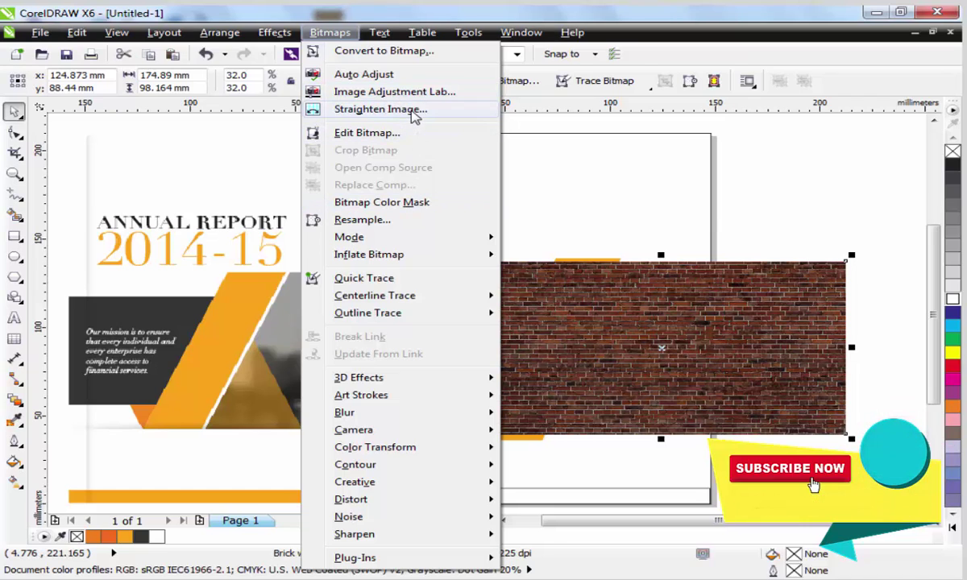
pyautogui.moveTo(423, 244)
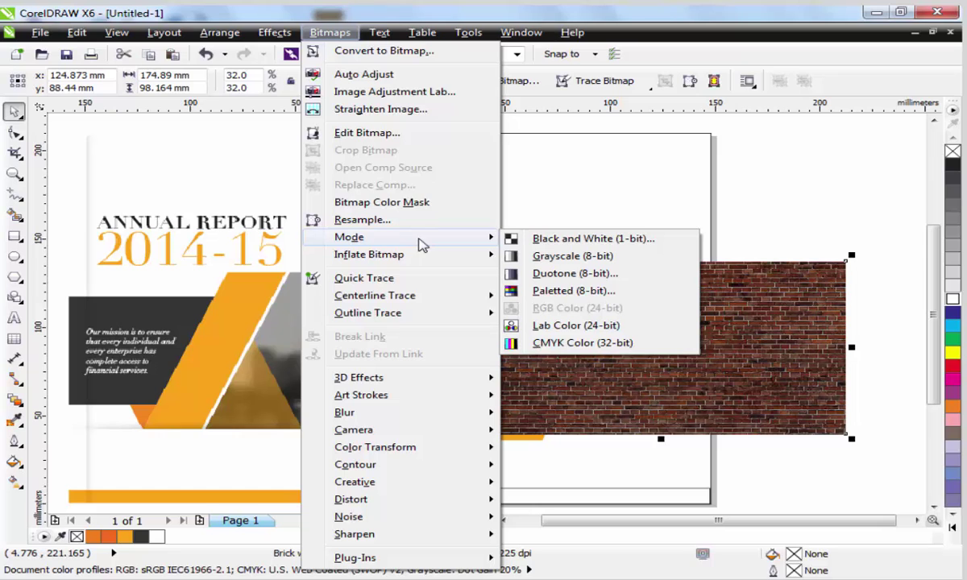
pyautogui.moveTo(401, 420)
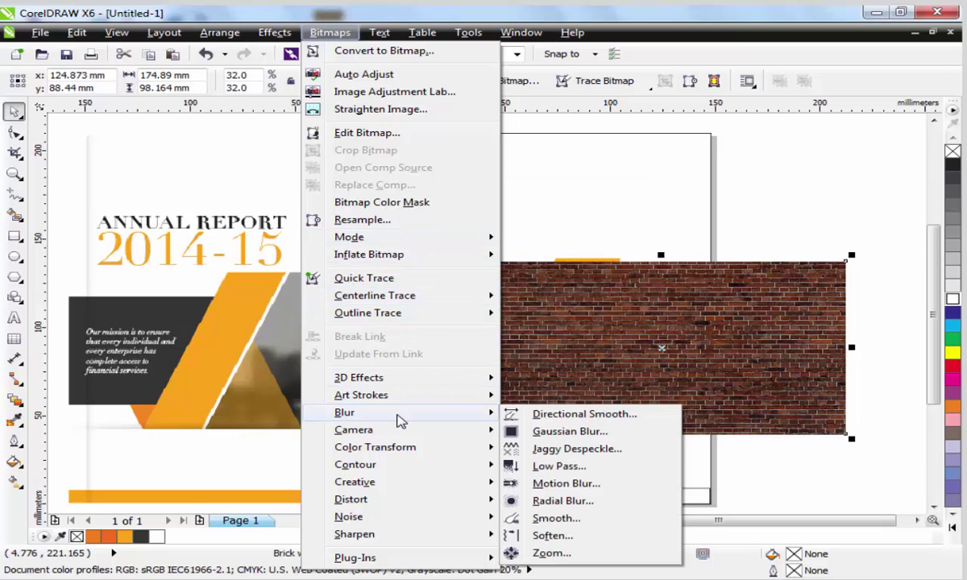
pyautogui.click(594, 437)
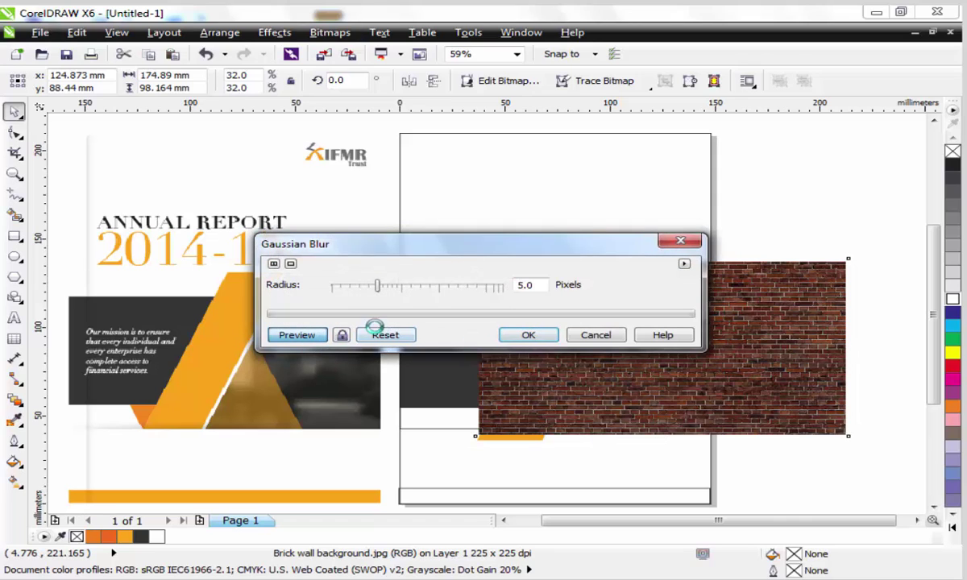
pyautogui.click(528, 337)
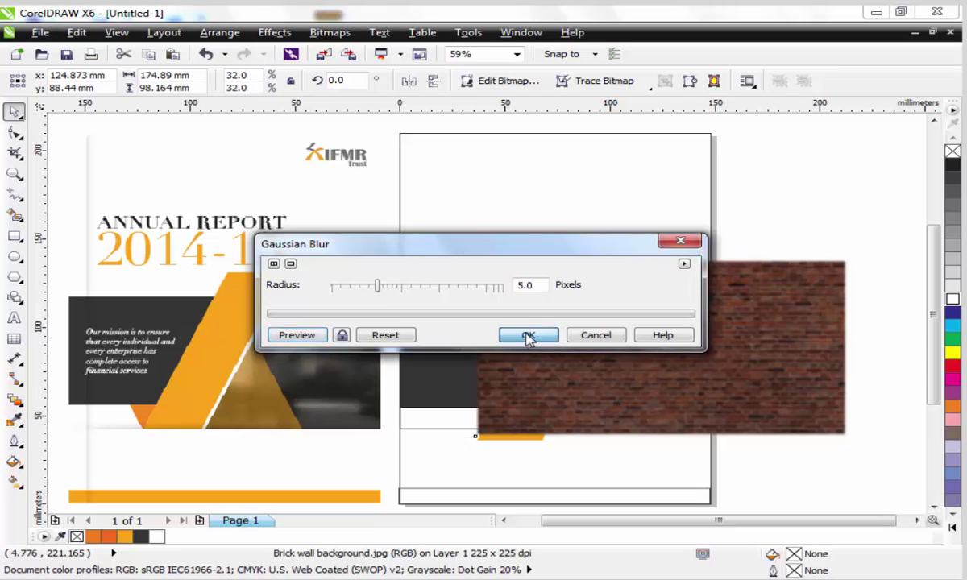
# Shift the blurred brick picture down and to the right, and PowerClip it inside the wide band rectangle behind the slanted stripe
pyautogui.moveTo(633, 314); pyautogui.dragTo(663, 359)
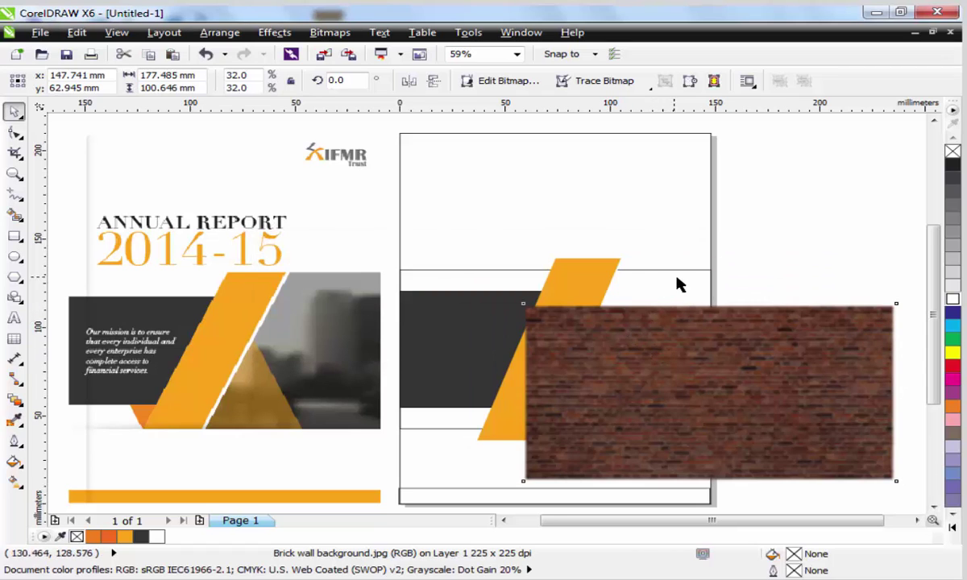
pyautogui.click(274, 32)
pyautogui.moveTo(379, 258)
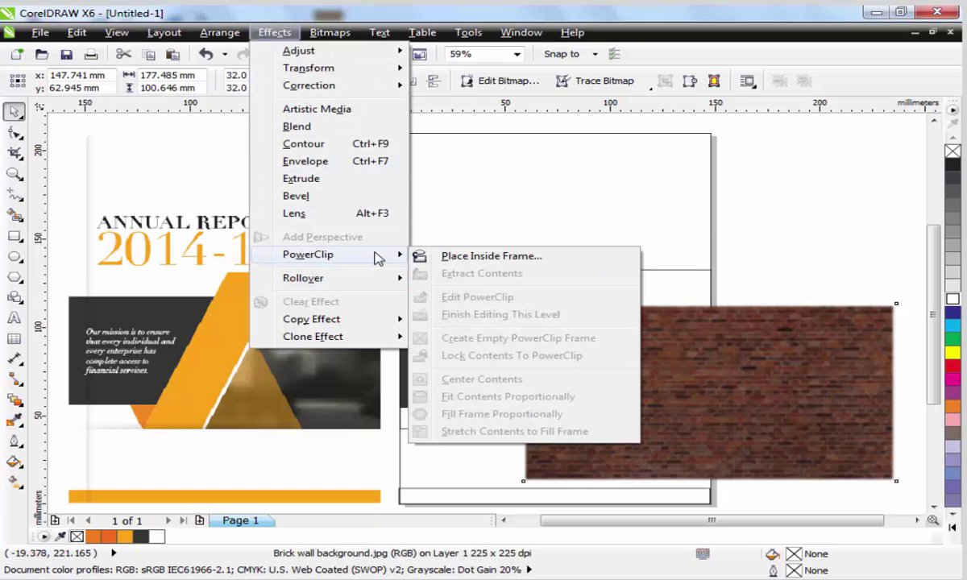
pyautogui.click(456, 258)
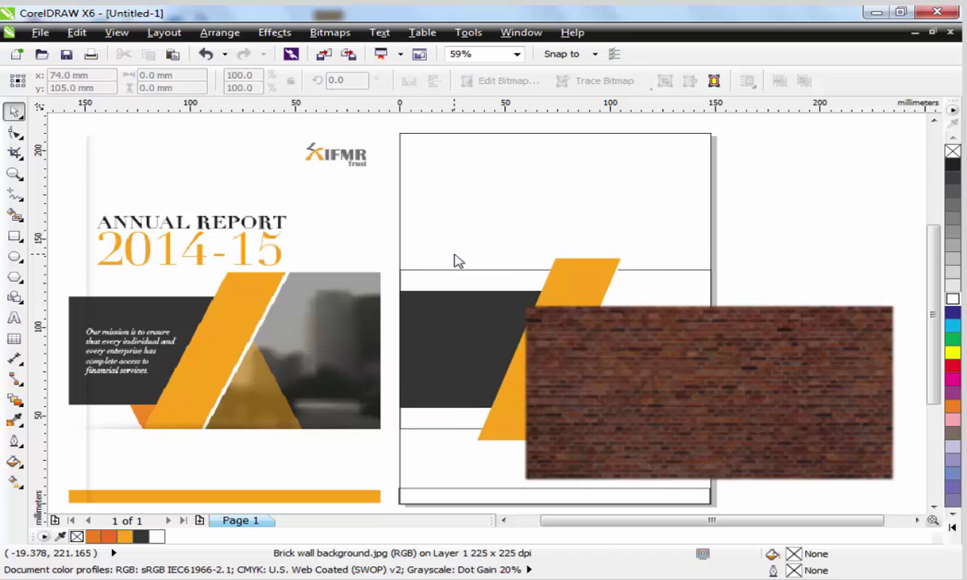
pyautogui.click(617, 277)
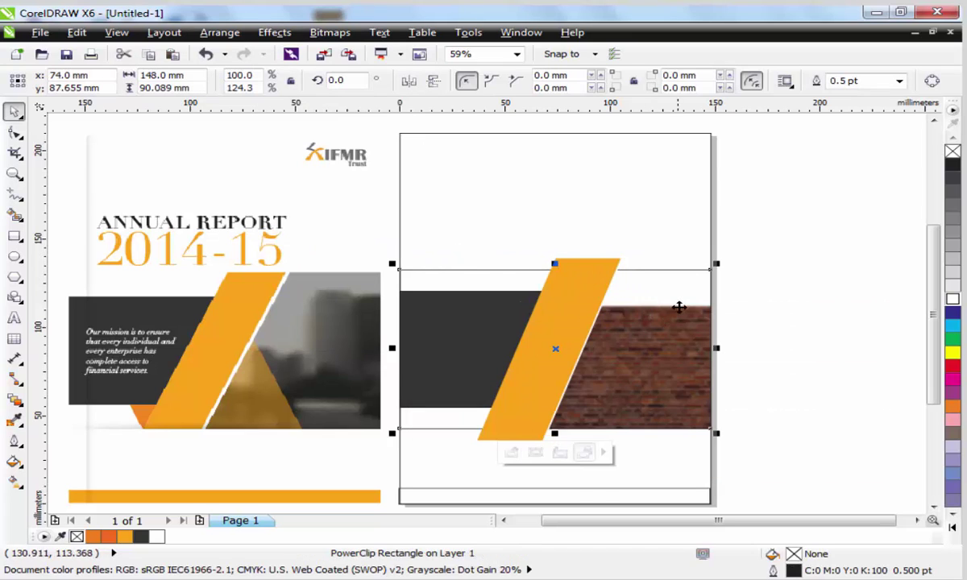
# Edit the PowerClip contents, moving the brick picture up and to the right and stretching it to about 105 mm high to fill the band
pyautogui.click(674, 391)
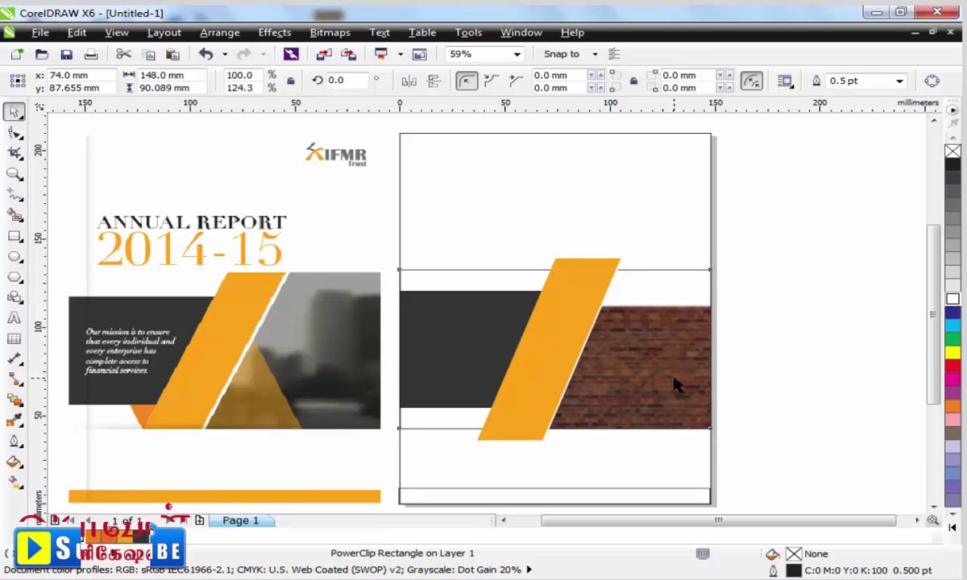
pyautogui.keyDown('ctrl'); pyautogui.click(674, 388); pyautogui.keyUp('ctrl')
pyautogui.moveTo(661, 443); pyautogui.dragTo(640, 428)
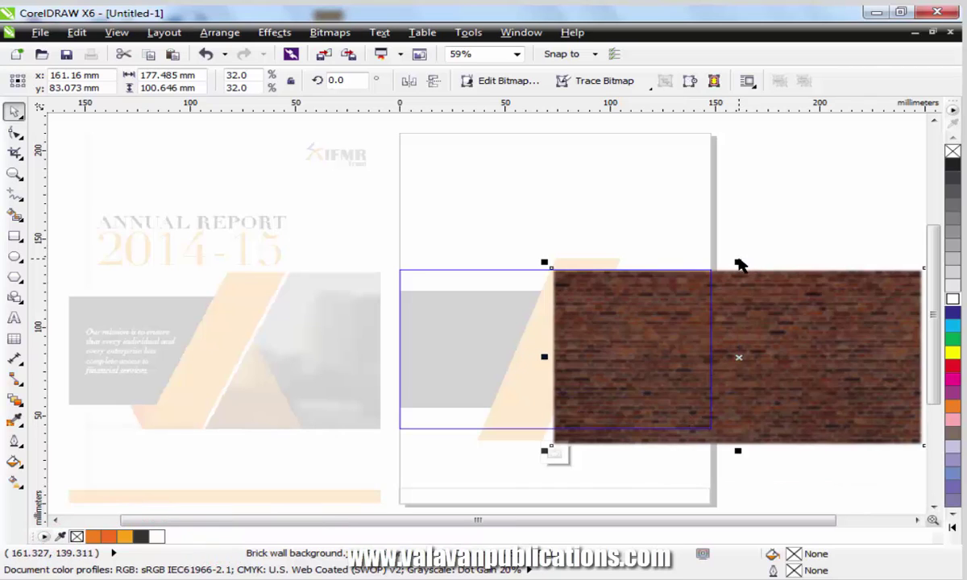
pyautogui.moveTo(739, 264); pyautogui.dragTo(739, 255)
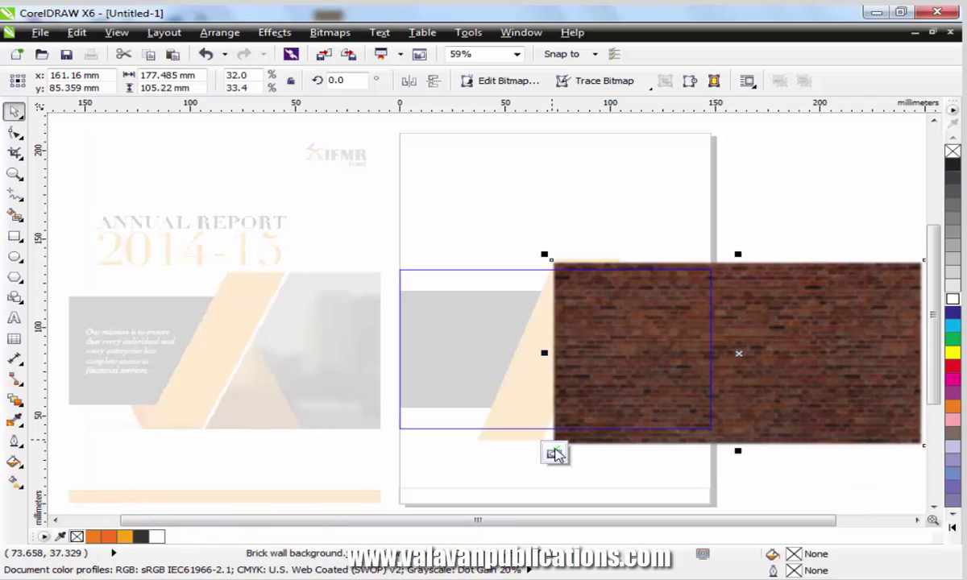
pyautogui.click(555, 457)
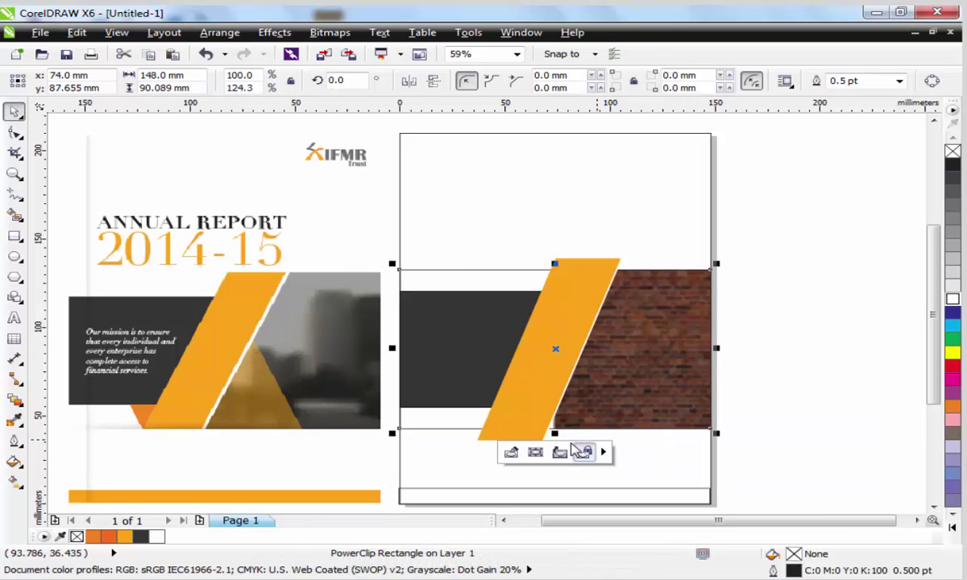
# Within the PowerClip, widen the brick picture leftward to about 184 mm and pull its upper-left corner node inward to the frame's upper edge
pyautogui.click(512, 454)
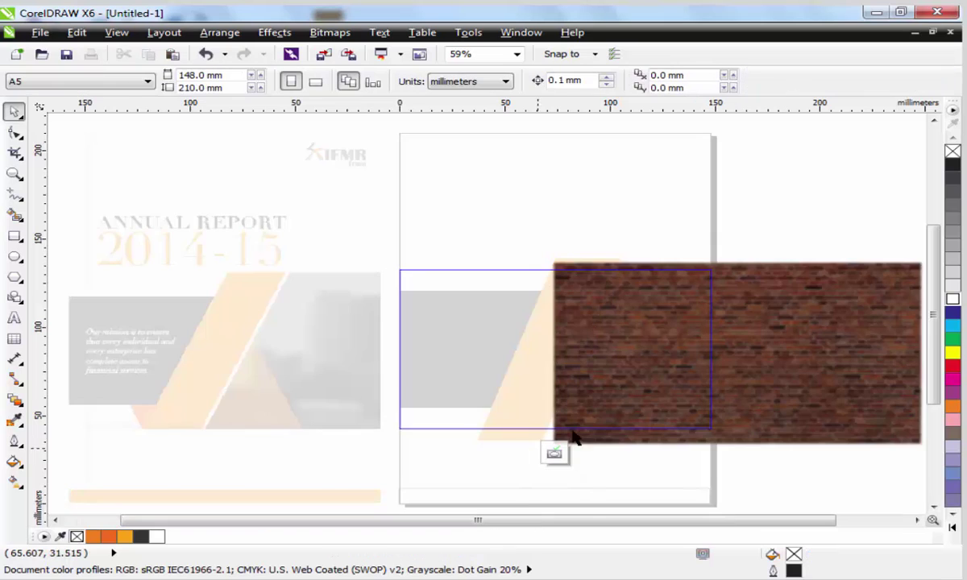
pyautogui.click(600, 423)
pyautogui.moveTo(544, 354); pyautogui.dragTo(531, 353)
pyautogui.click(15, 131)
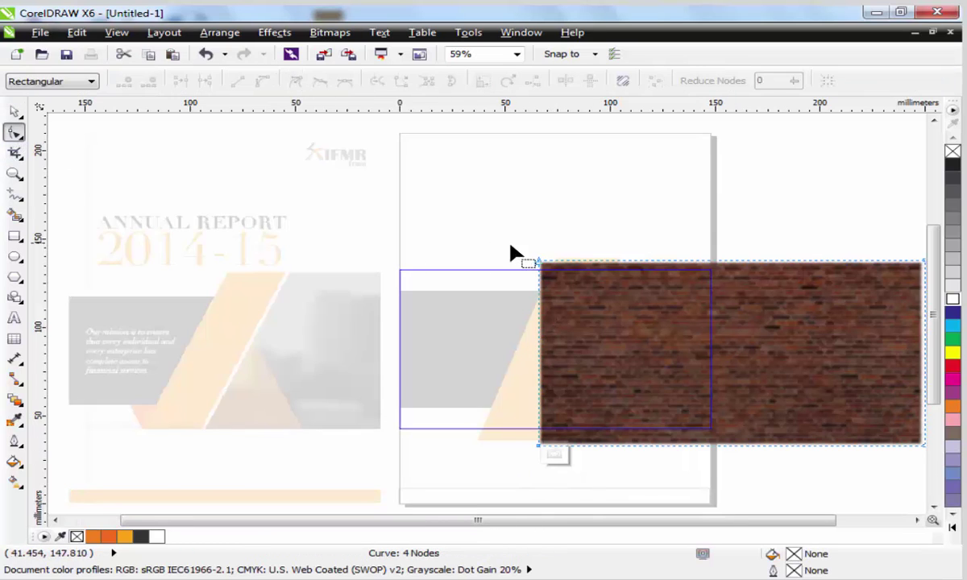
pyautogui.moveTo(538, 262); pyautogui.dragTo(561, 272)
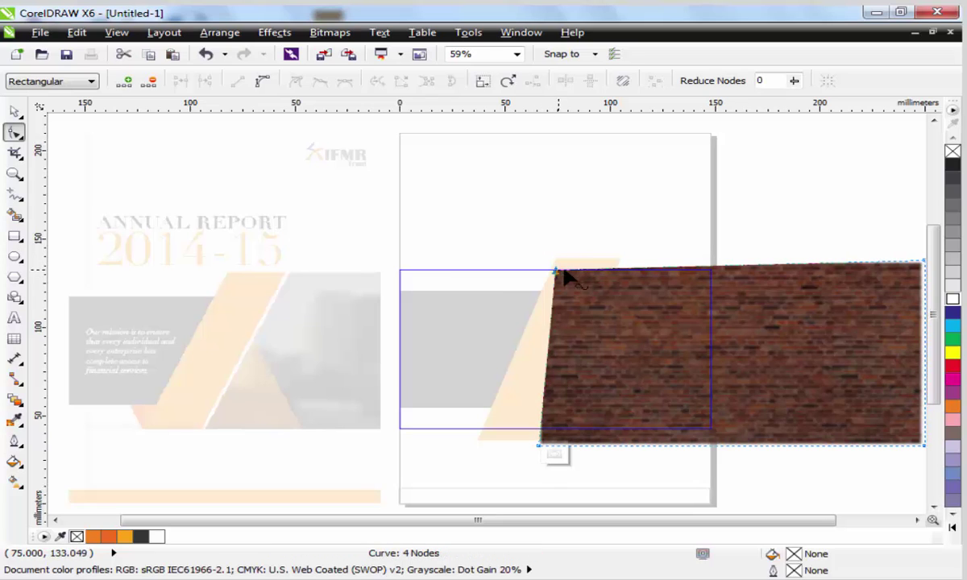
pyautogui.click(14, 111)
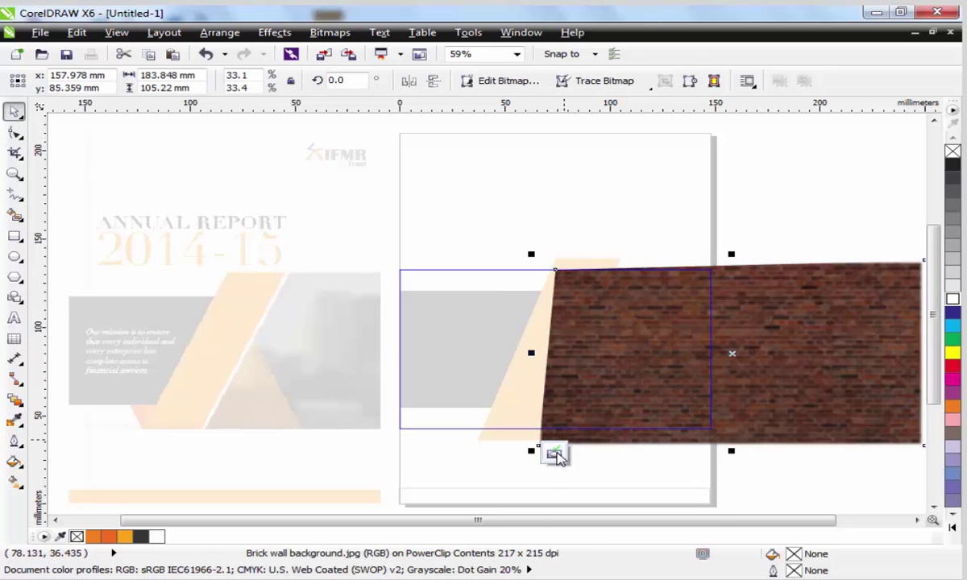
pyautogui.click(555, 454)
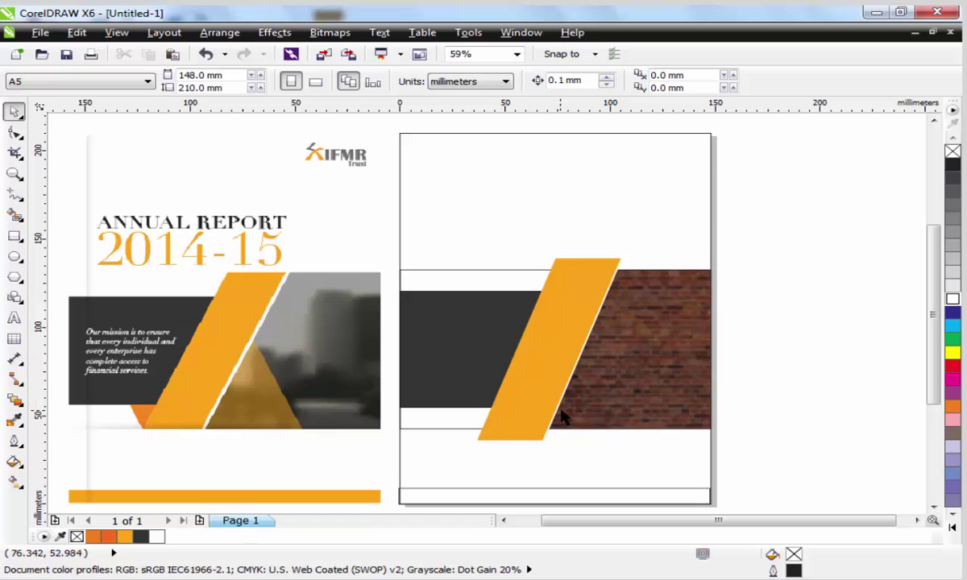
# Nudge the white stripe copy 1 mm farther to the right to widen the white gap beside the orange stripe
pyautogui.moveTo(554, 412); pyautogui.dragTo(565, 415)
pyautogui.click(772, 489)
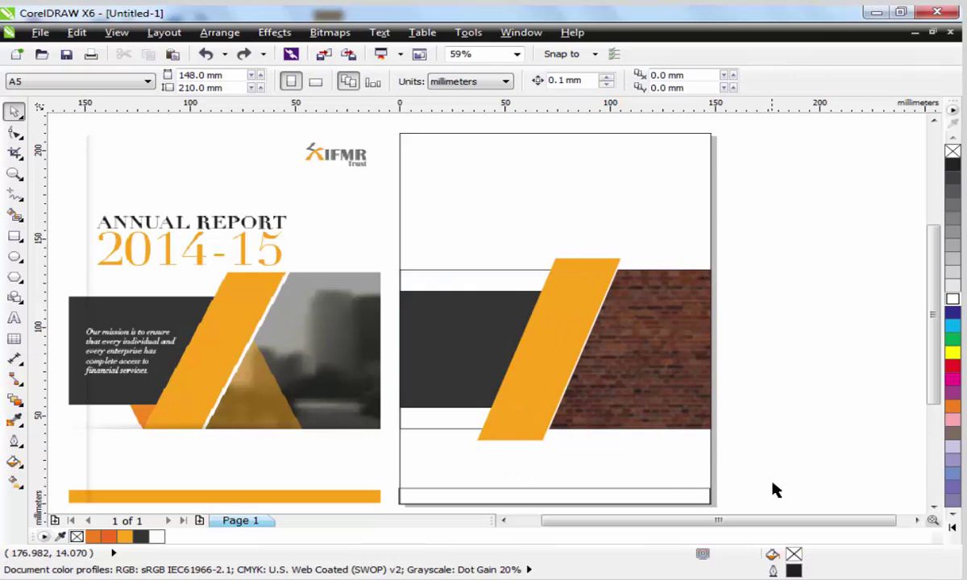
pyautogui.press('z')
pyautogui.moveTo(766, 482); pyautogui.dragTo(378, 266)
pyautogui.press('space')
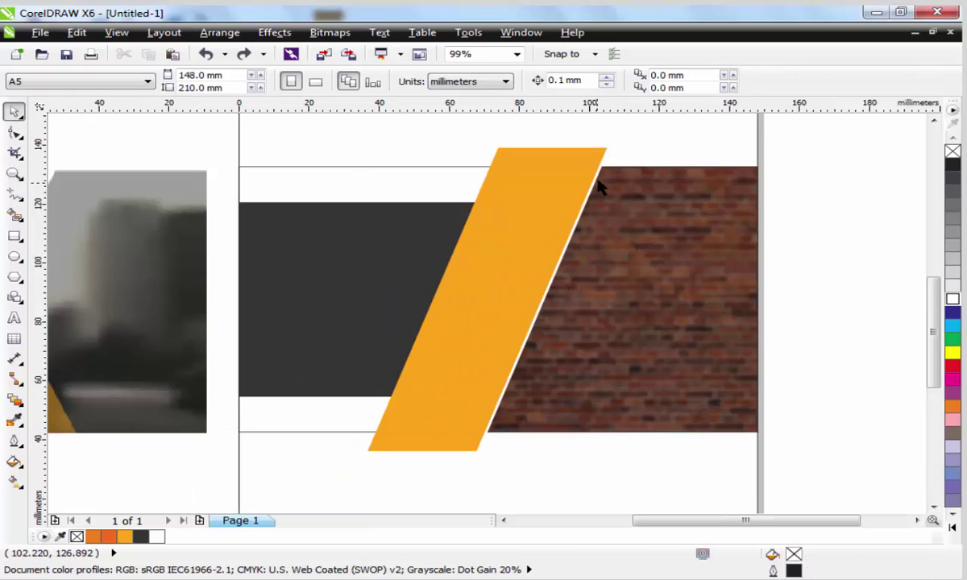
pyautogui.click(601, 185)
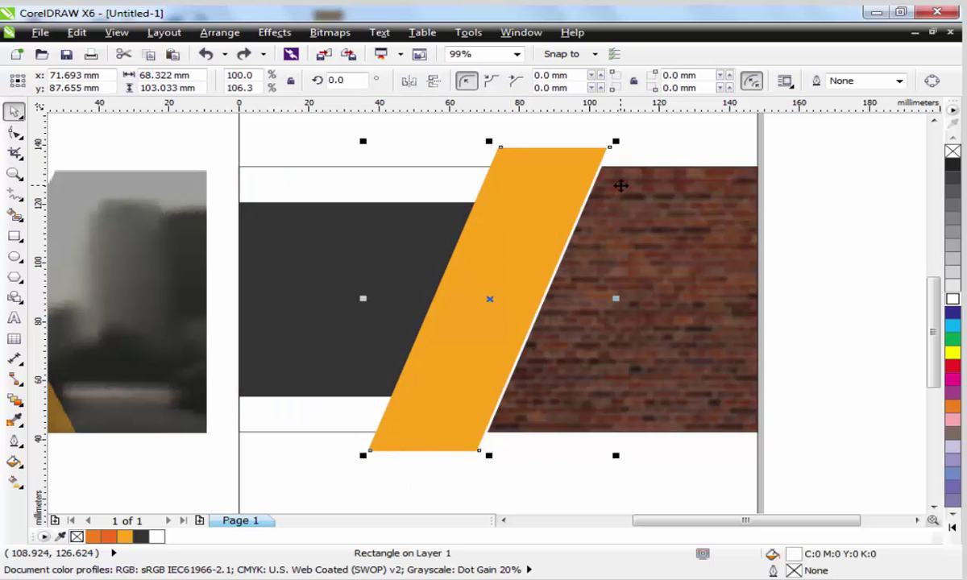
pyautogui.press('Right')
pyautogui.press('Right')
pyautogui.press('Right')
pyautogui.press('Right')
pyautogui.press('Right')
pyautogui.press('Right')
pyautogui.press('Right')
pyautogui.press('Right')
pyautogui.press('Right')
pyautogui.press('Right')
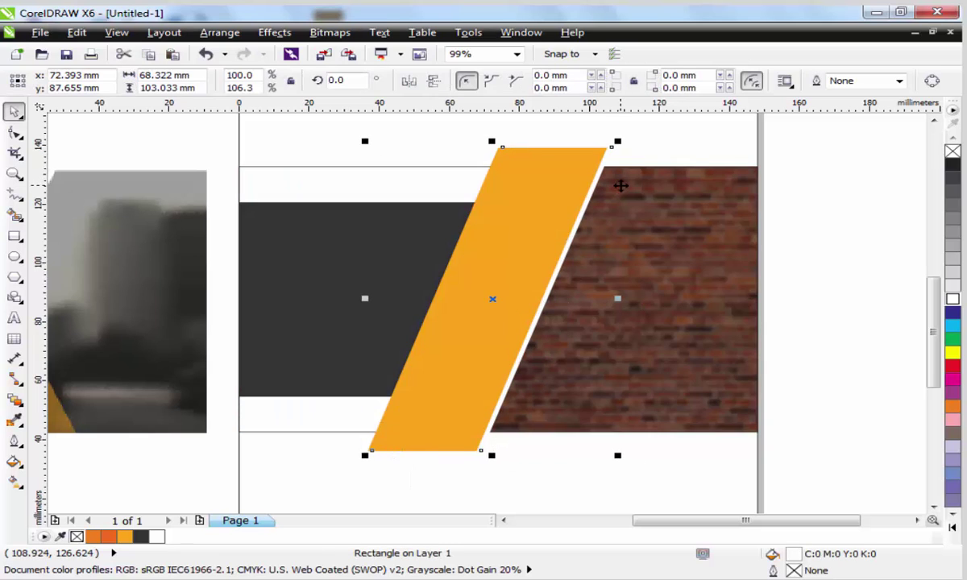
pyautogui.press('Escape')
pyautogui.press('F3')
# Select the orange stripe together with its white copy and PowerClip both inside the wide band rectangle
pyautogui.press('z')
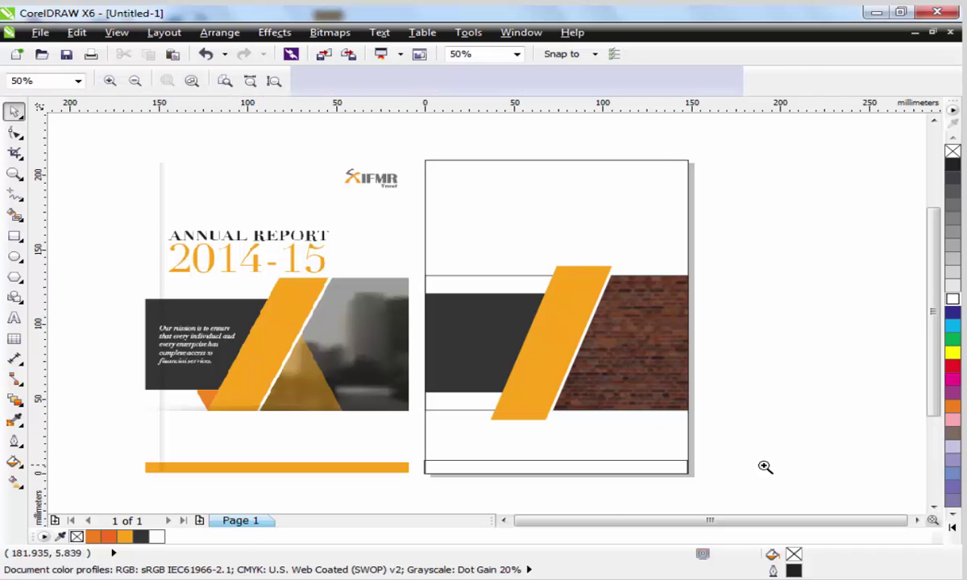
pyautogui.moveTo(758, 459); pyautogui.dragTo(279, 244)
pyautogui.press('space')
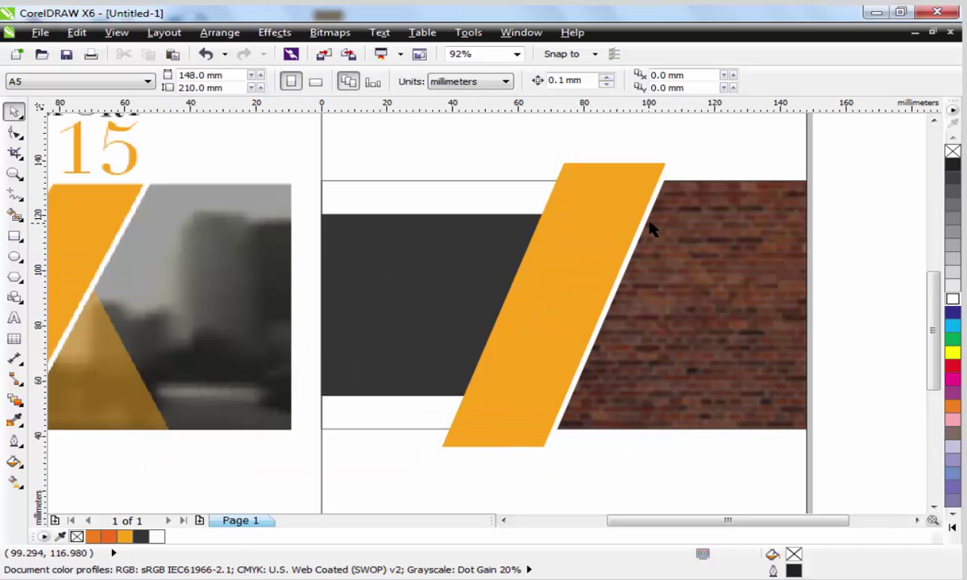
pyautogui.click(610, 196)
pyautogui.keyDown('shift'); pyautogui.click(609, 187); pyautogui.keyUp('shift')
pyautogui.moveTo(609, 187); pyautogui.dragTo(616, 209)
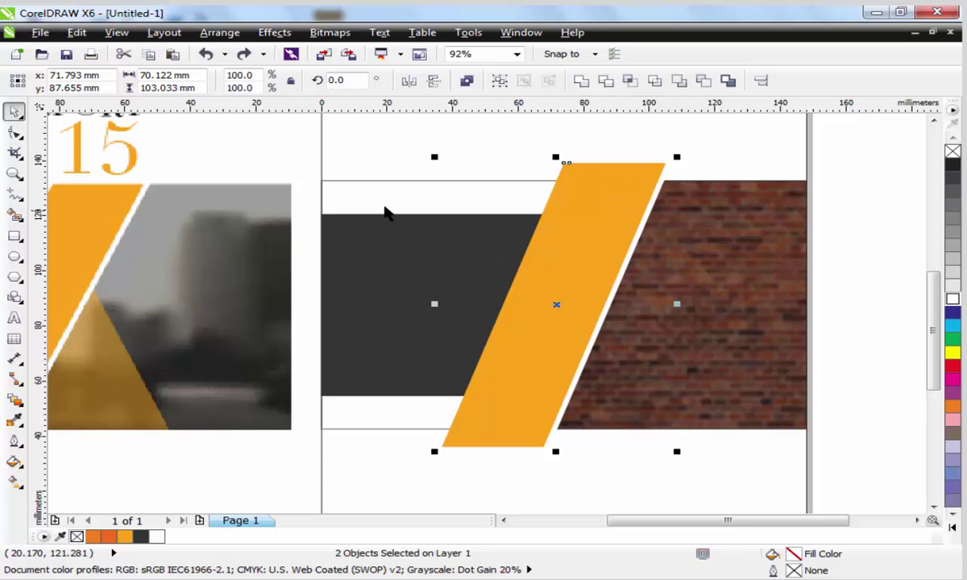
pyautogui.press('F3')
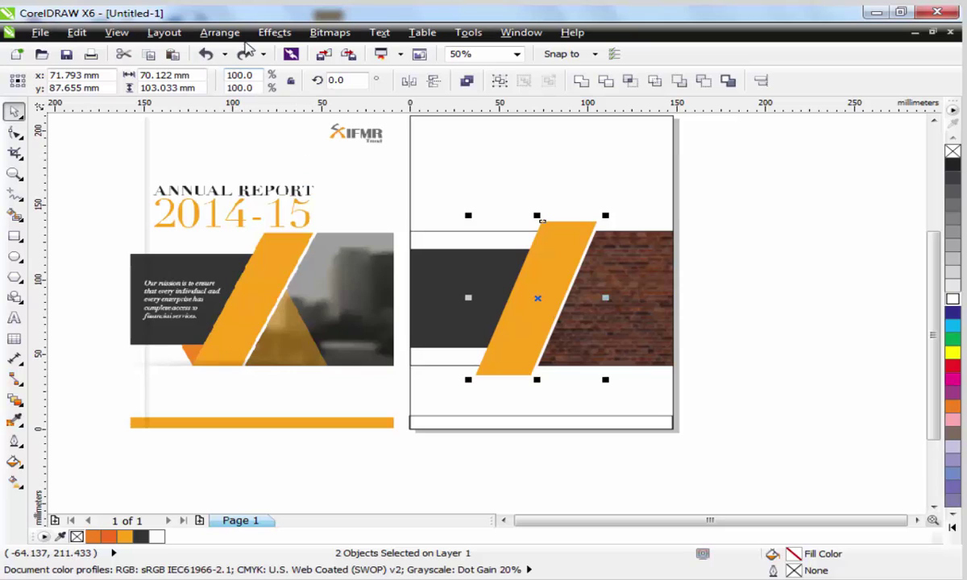
pyautogui.click(274, 32)
pyautogui.moveTo(377, 257)
pyautogui.click(471, 253)
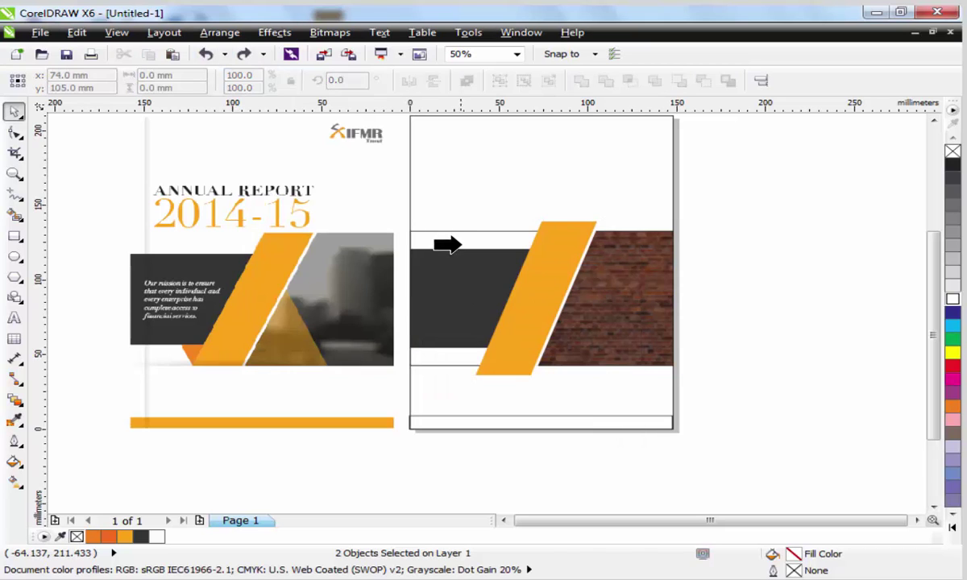
pyautogui.click(456, 242)
pyautogui.press('Escape')
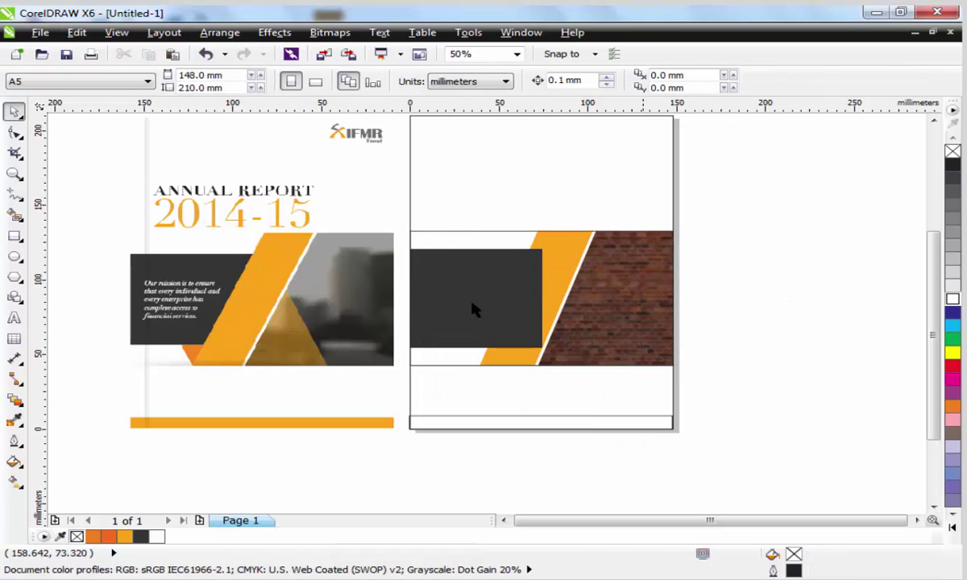
# PowerClip the dark grey rectangle inside the wide band frame
pyautogui.click(505, 266)
pyautogui.click(274, 32)
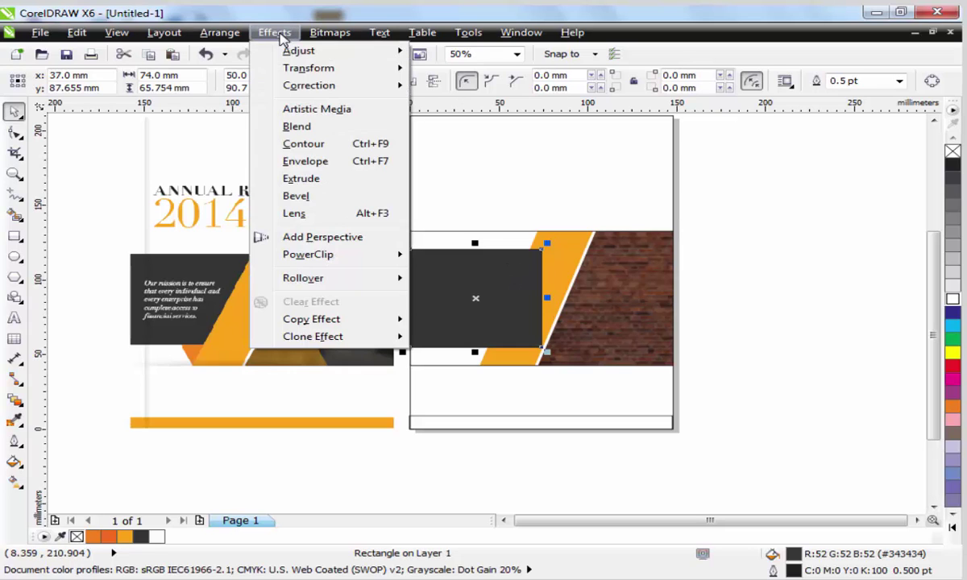
pyautogui.moveTo(345, 261)
pyautogui.click(491, 256)
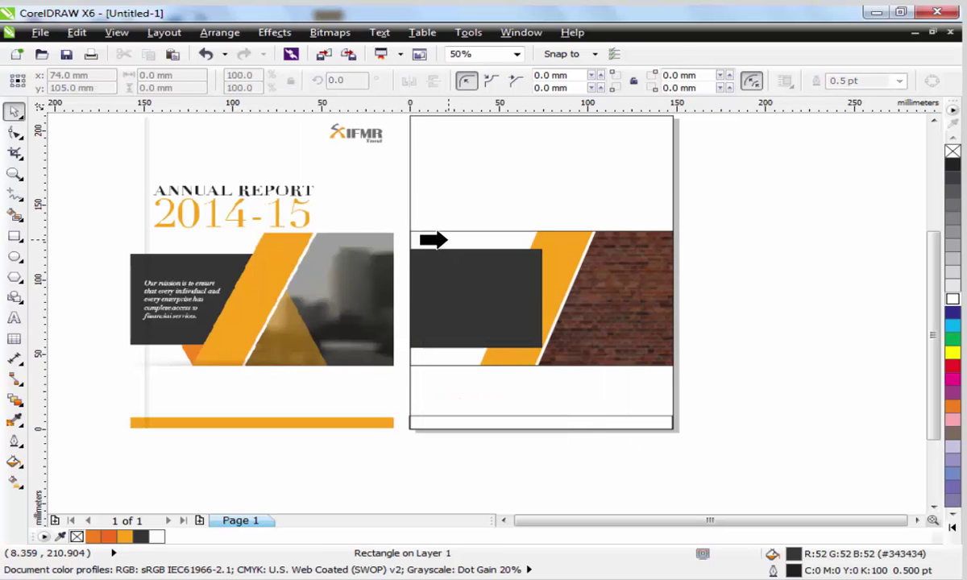
pyautogui.click(449, 241)
# Edit the PowerClip contents and send the dark grey rectangle to the back of the layer, behind the orange stripe
pyautogui.keyDown('ctrl'); pyautogui.click(456, 274); pyautogui.keyUp('ctrl')
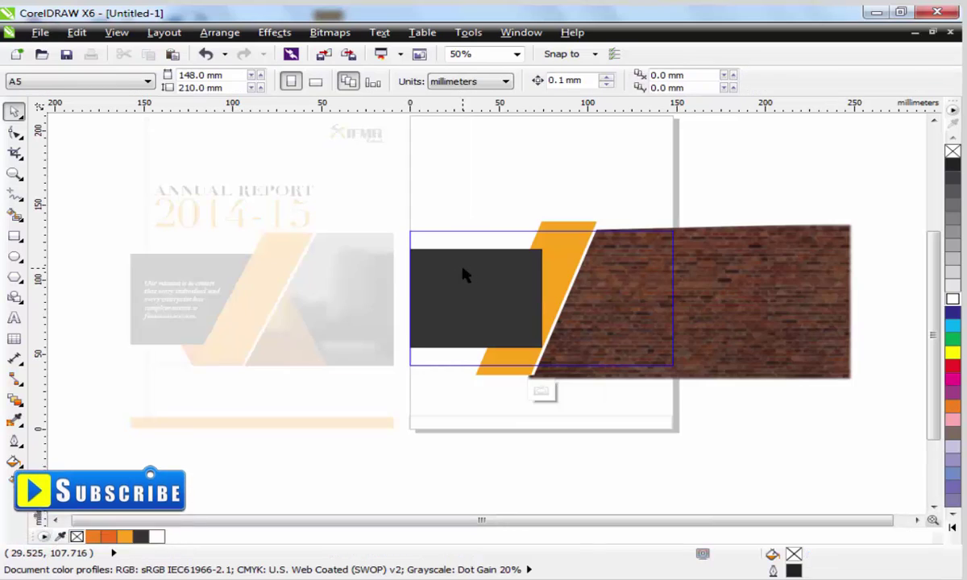
pyautogui.click(455, 274)
pyautogui.click(274, 32)
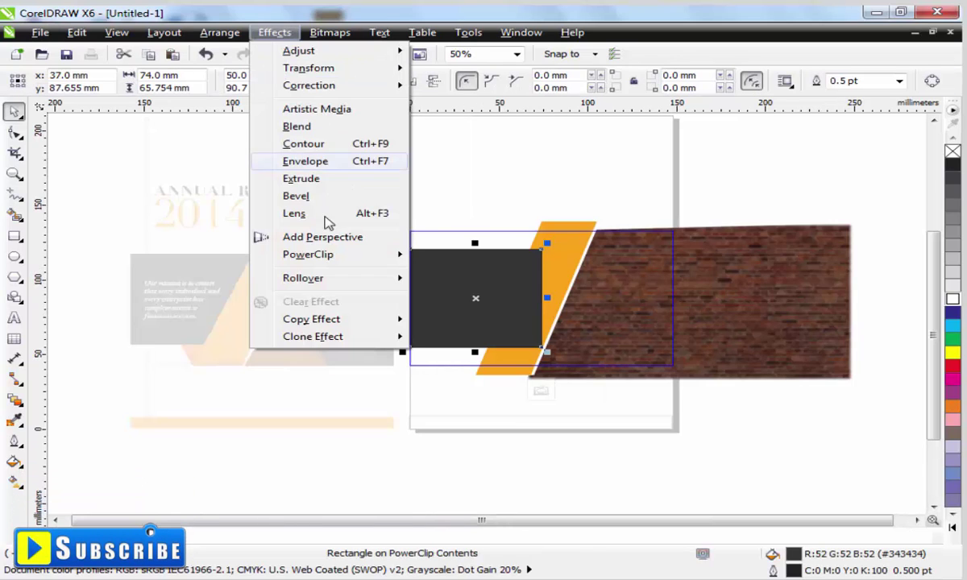
pyautogui.moveTo(219, 32)
pyautogui.moveTo(274, 110)
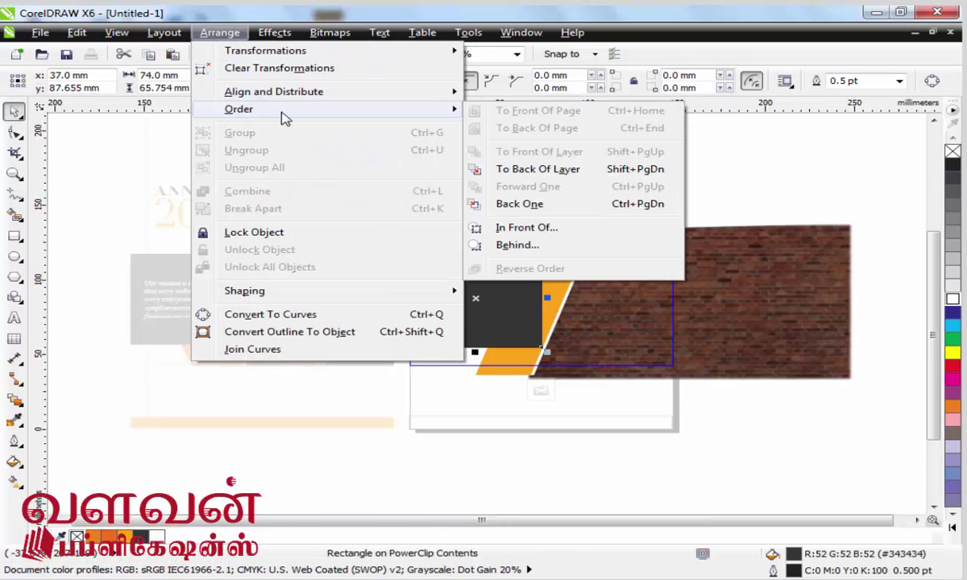
pyautogui.click(530, 169)
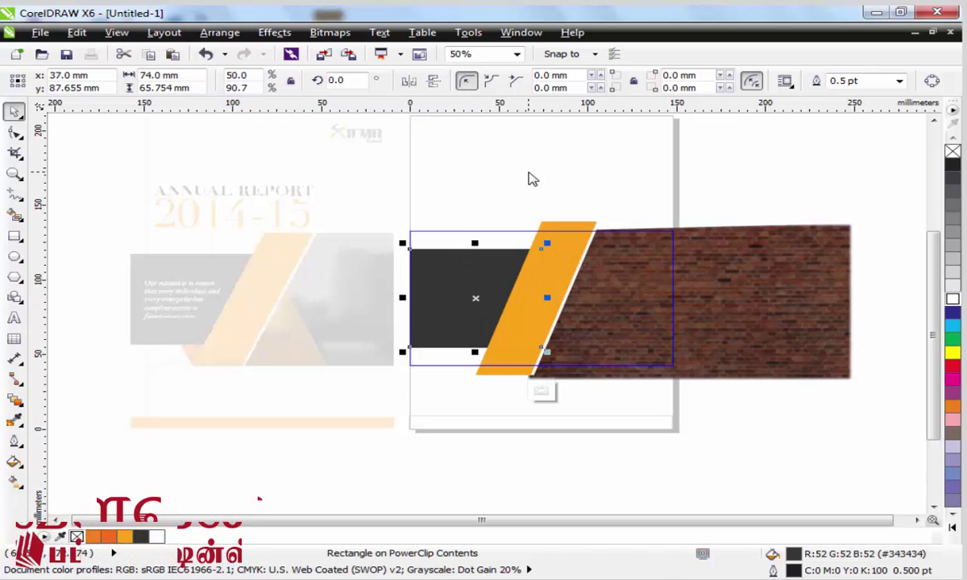
pyautogui.click(724, 430)
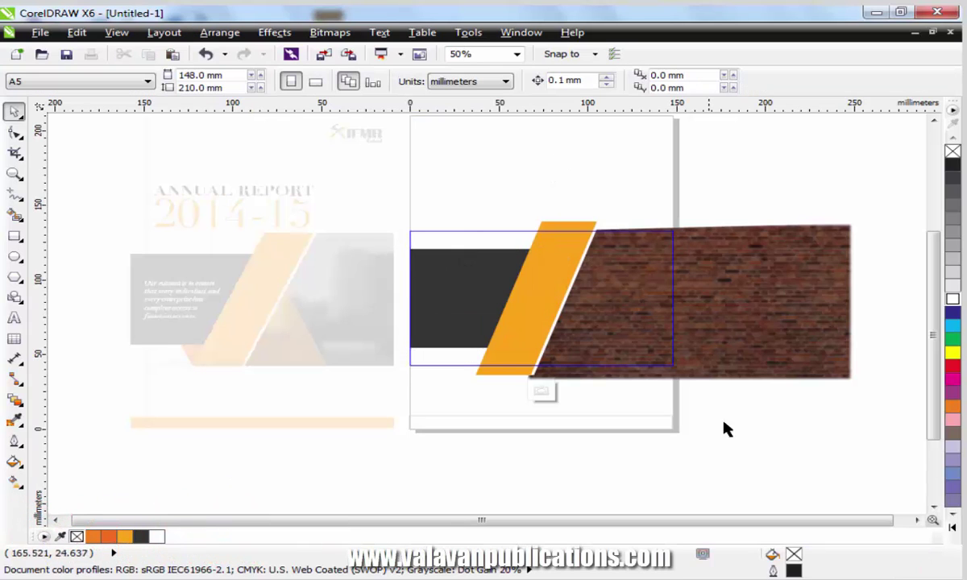
# Finish editing the PowerClip and remove the outline of the band frame
pyautogui.click(541, 392)
pyautogui.click(679, 413)
pyautogui.click(517, 251)
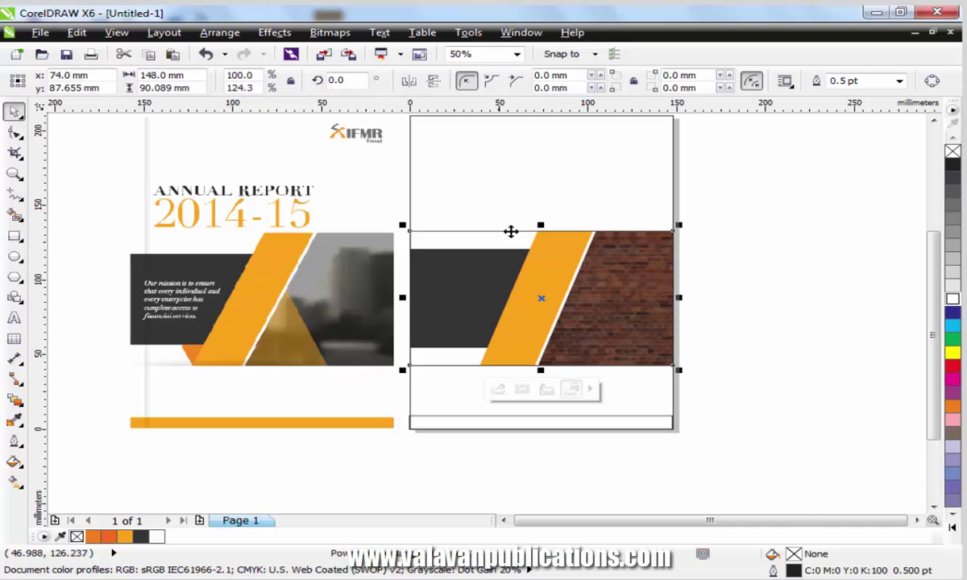
pyautogui.click(589, 405)
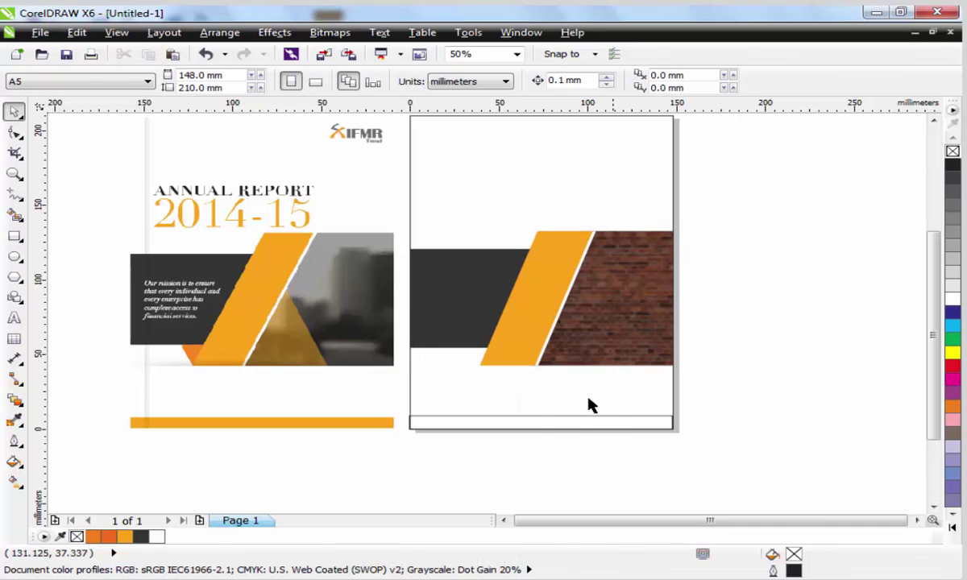
# Fill the thin strip at the foot of the page with yellow-orange #FAA41B and remove its outline
pyautogui.click(572, 427)
pyautogui.click(129, 539)
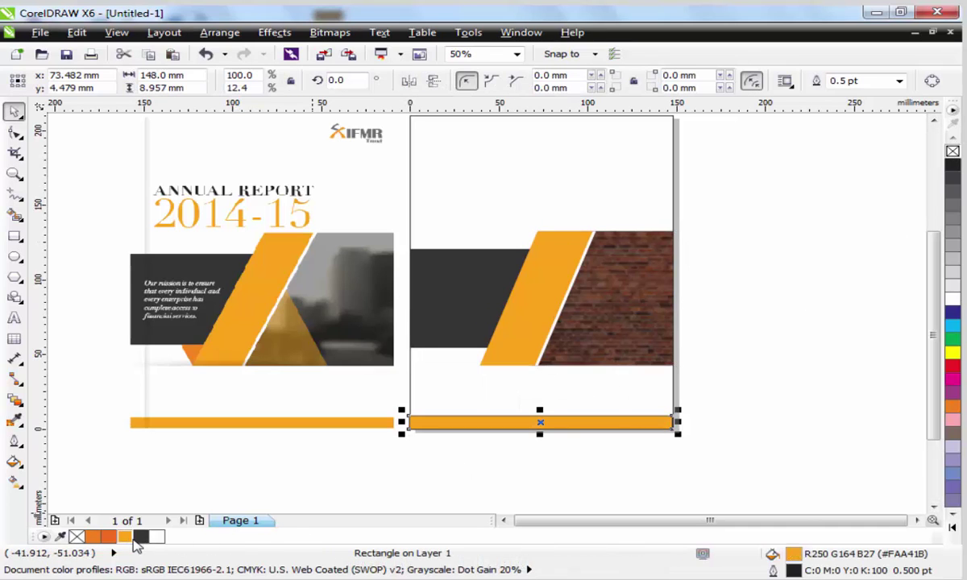
pyautogui.rightClick(953, 152)
pyautogui.click(813, 339)
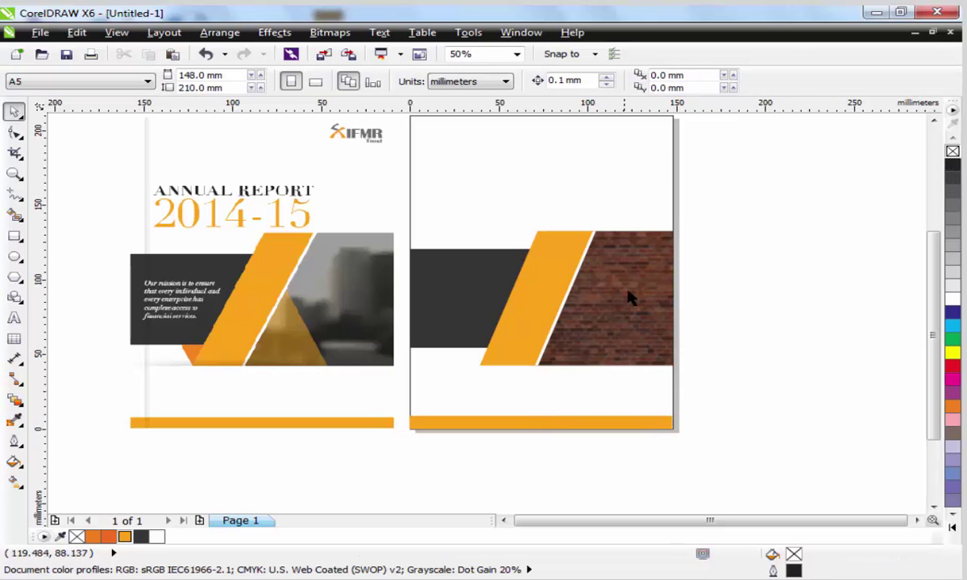
# Compare the lower part of the recreated band with the folded orange corner in the reference cover
pyautogui.press('z')
pyautogui.moveTo(752, 442); pyautogui.dragTo(296, 230)
pyautogui.rightClick(340, 385)
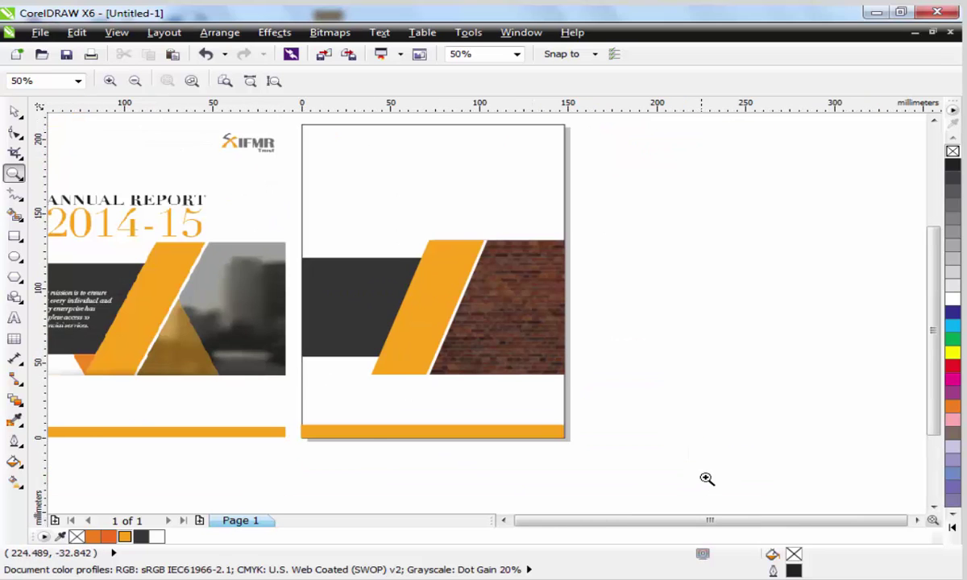
pyautogui.moveTo(767, 464); pyautogui.dragTo(108, 195)
pyautogui.press('space')
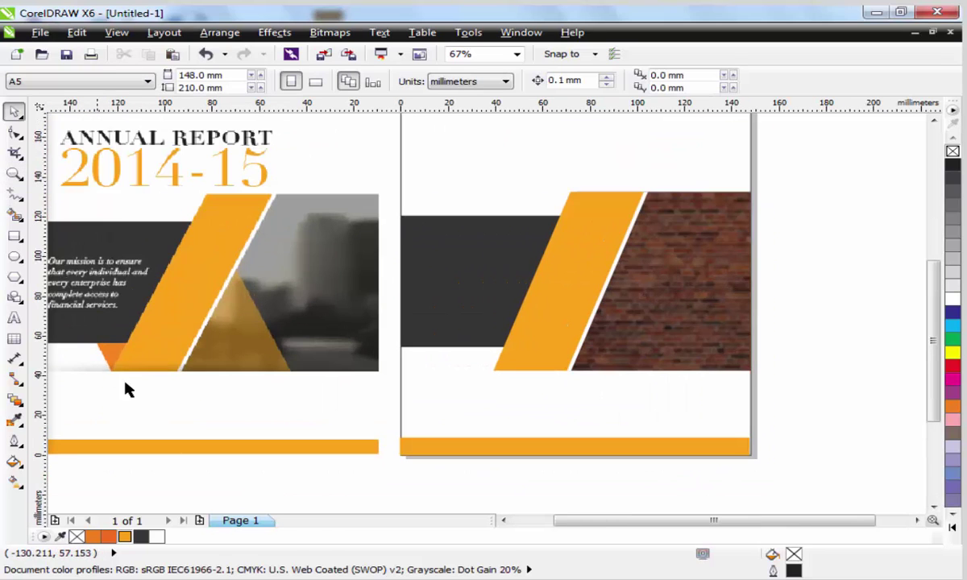
pyautogui.click(571, 321)
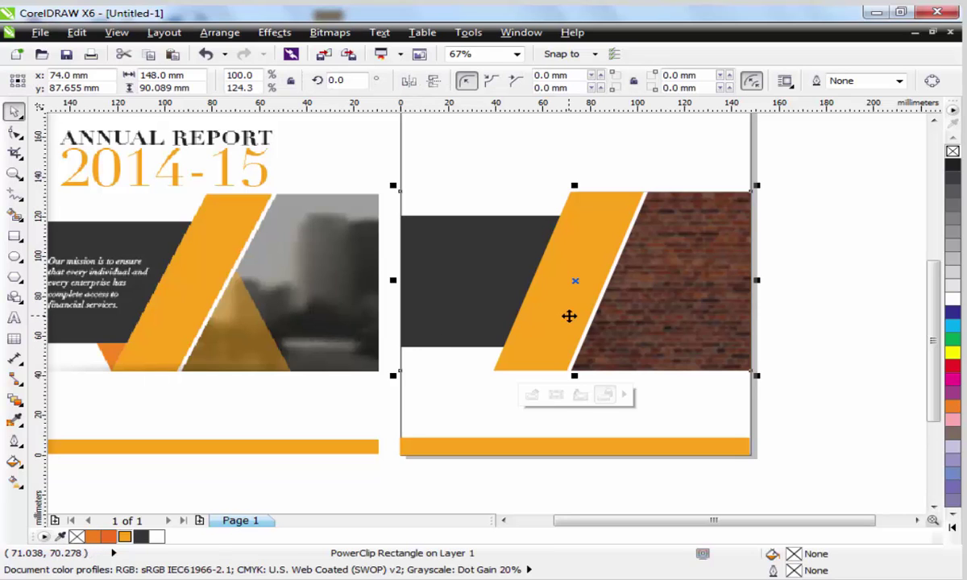
pyautogui.click(743, 425)
# Within the PowerClip, add a vertically mirrored copy of the orange stripe on its left side, forming a V that meets at the foot
pyautogui.press('z')
pyautogui.moveTo(785, 417); pyautogui.dragTo(255, 285)
pyautogui.press('space')
pyautogui.doubleClick(516, 315)
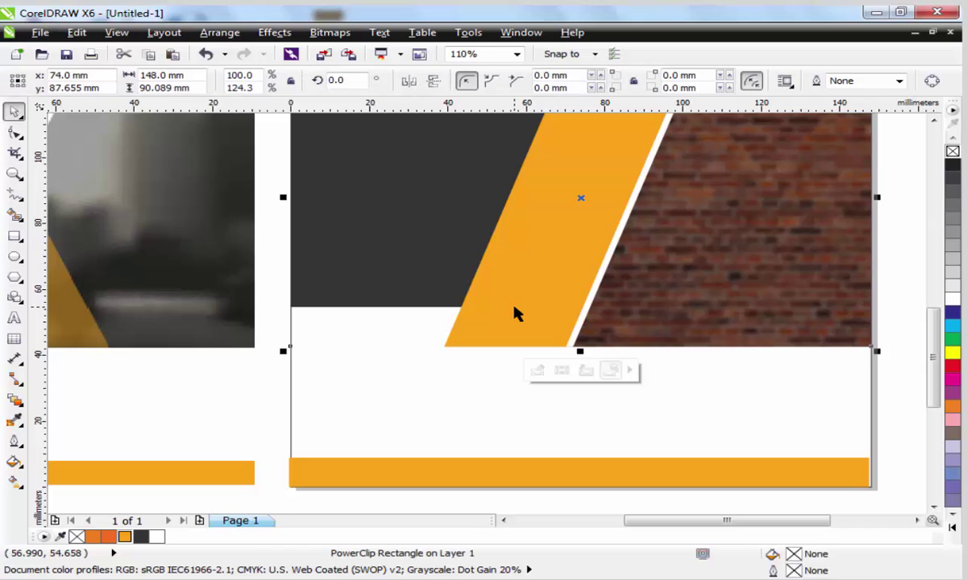
pyautogui.click(516, 313)
pyautogui.scroll(-3, 508, 270)
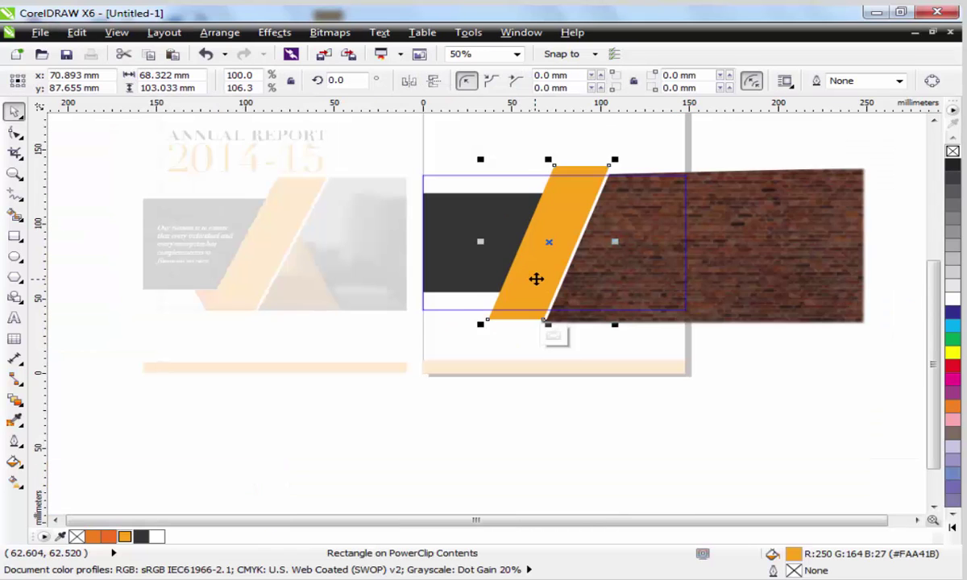
pyautogui.moveTo(591, 276); pyautogui.dragTo(548, 262)
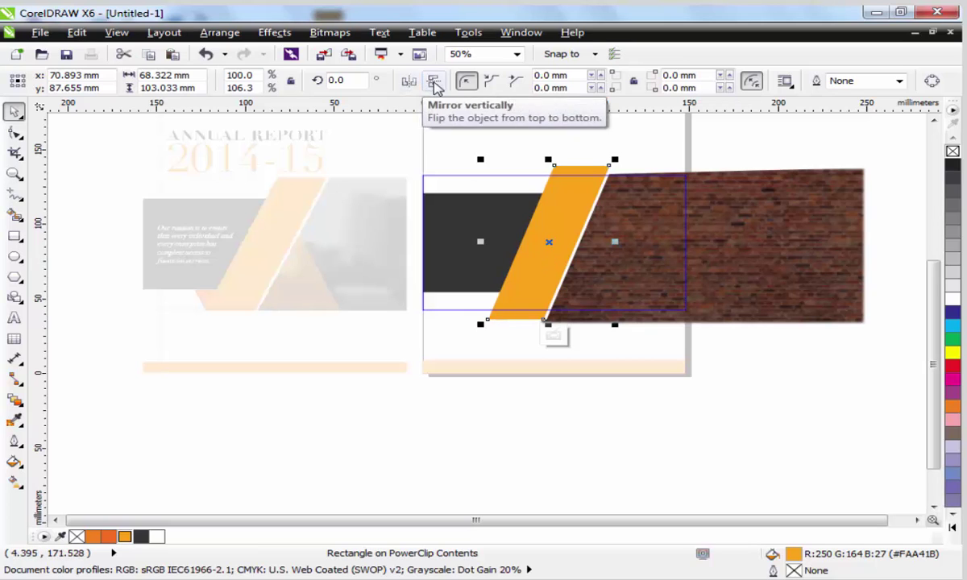
pyautogui.click(433, 81)
pyautogui.moveTo(571, 271); pyautogui.dragTo(506, 262)
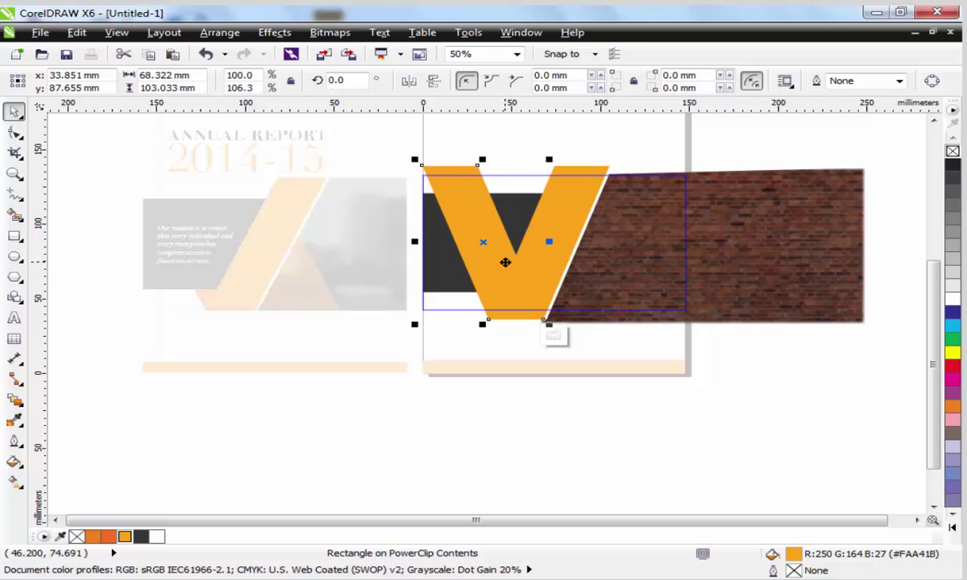
# Shorten the mirrored stripe copy from its upper edge to about 18.6 mm high, level with the dark rectangle's lower edge
pyautogui.moveTo(482, 162); pyautogui.dragTo(482, 288)
pyautogui.press('F2')
pyautogui.moveTo(663, 355); pyautogui.dragTo(352, 233)
pyautogui.moveTo(238, 347); pyautogui.dragTo(340, 344)
pyautogui.moveTo(477, 353)
pyautogui.mouseDown()
pyautogui.moveTo(484, 347)
pyautogui.moveTo(461, 350)
pyautogui.moveTo(486, 346)
pyautogui.mouseUp()
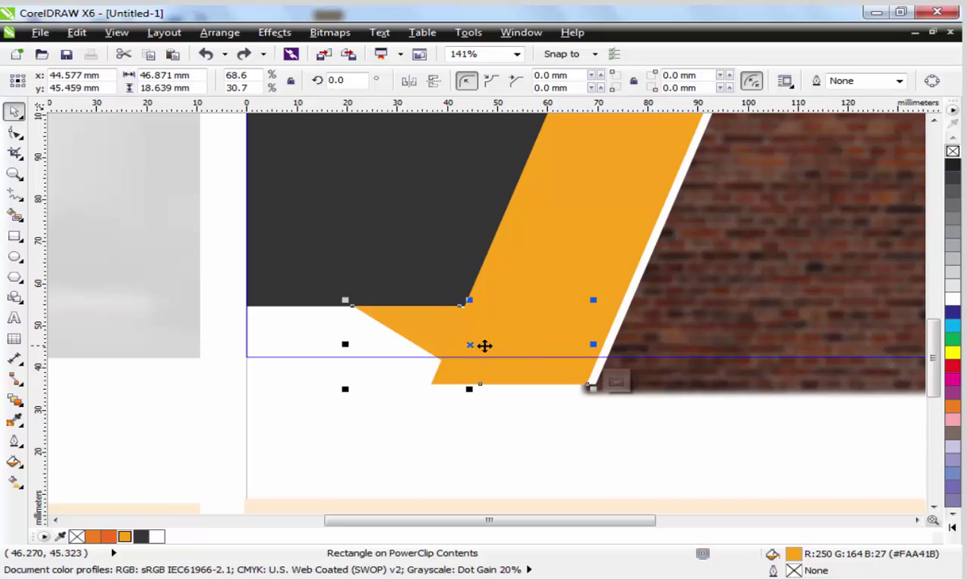
pyautogui.hotkey('ctrl', 'z')
pyautogui.hotkey('ctrl', 'z')
# Skew the short mirrored copy horizontally to about 53.6 mm wide and fill it with dark orange C0 M70 Y100 K0
pyautogui.click(414, 328)
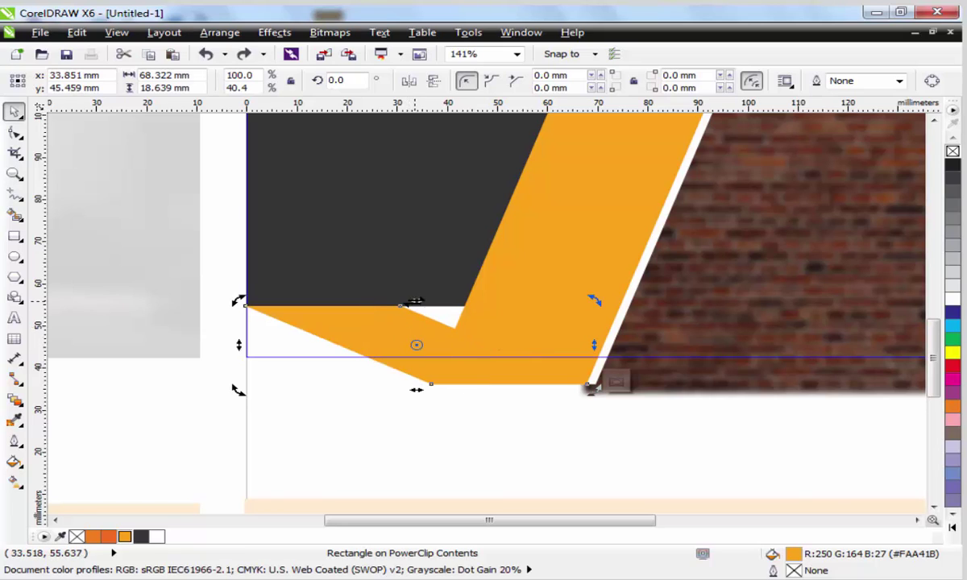
pyautogui.moveTo(591, 388); pyautogui.dragTo(490, 308)
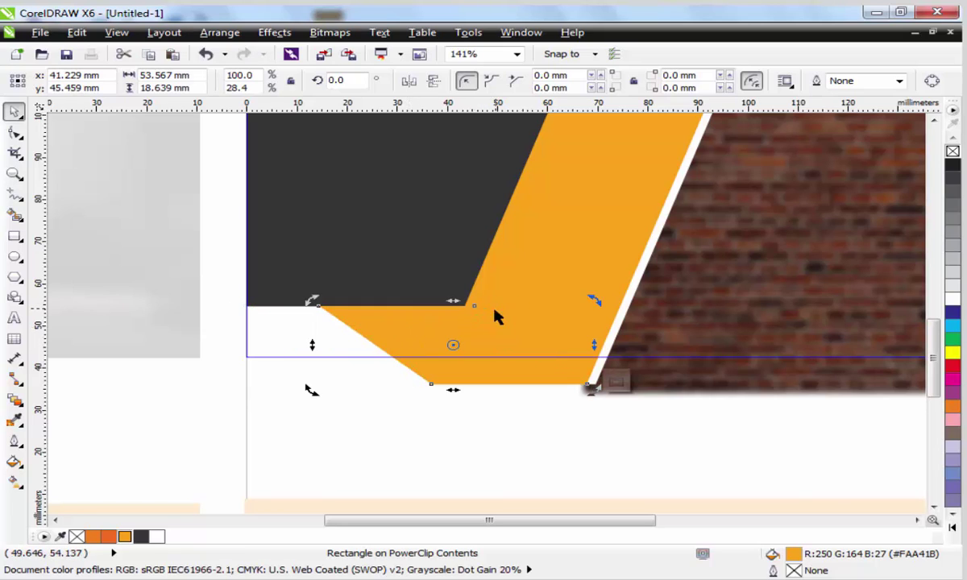
pyautogui.click(111, 536)
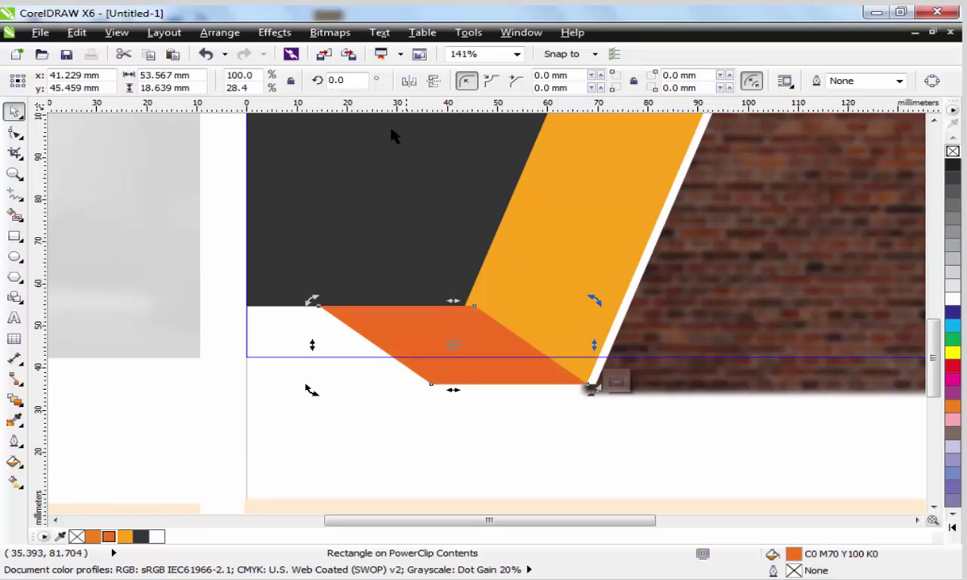
# Order the dark orange shape back one, behind the orange stripe, and finish editing the PowerClip
pyautogui.click(220, 32)
pyautogui.moveTo(323, 110)
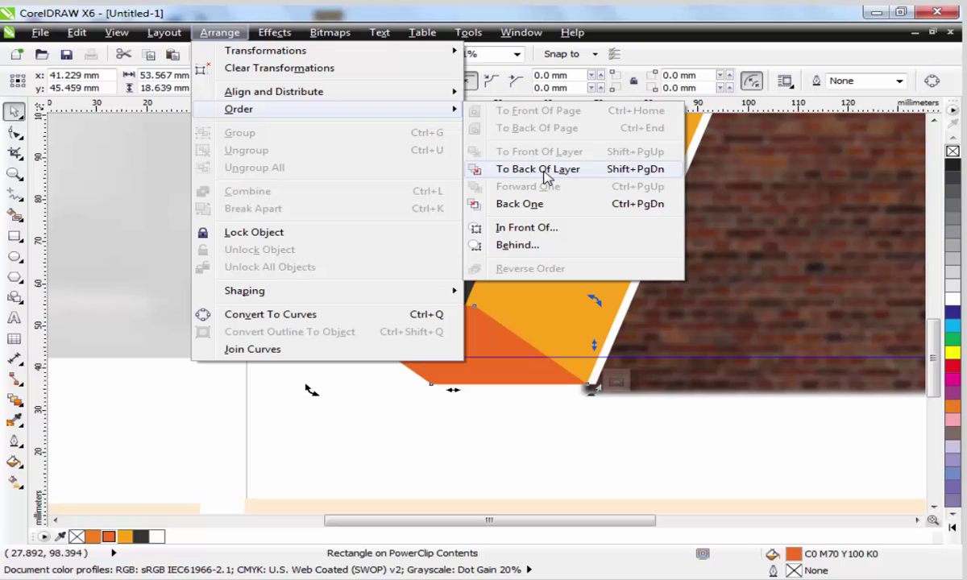
pyautogui.click(547, 205)
pyautogui.click(326, 423)
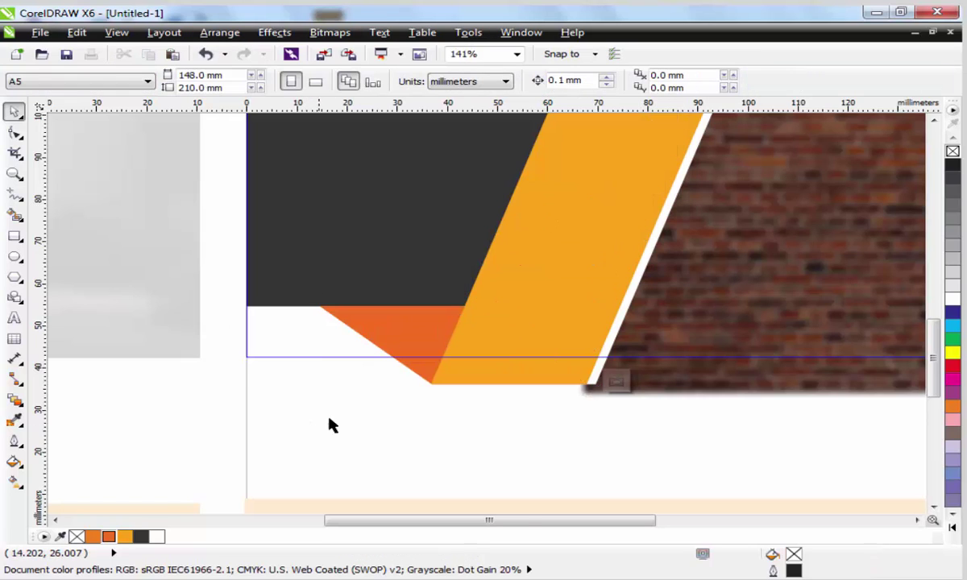
pyautogui.scroll(-4, 339, 419)
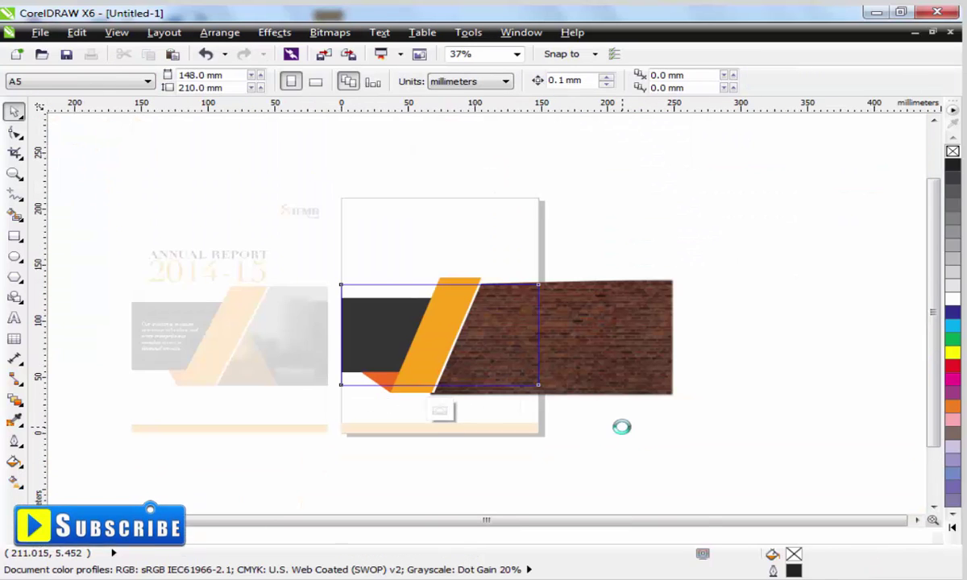
pyautogui.click(565, 412)
# Compare the new dark orange fold with the one in the reference cover
pyautogui.press('z')
pyautogui.click(367, 329)
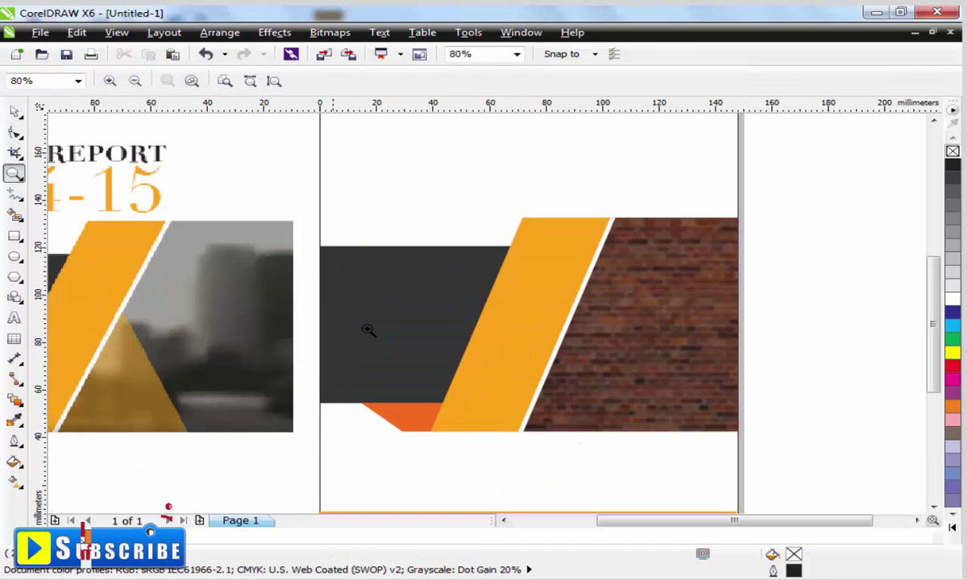
pyautogui.press('space')
pyautogui.scroll(-2, 413, 417)
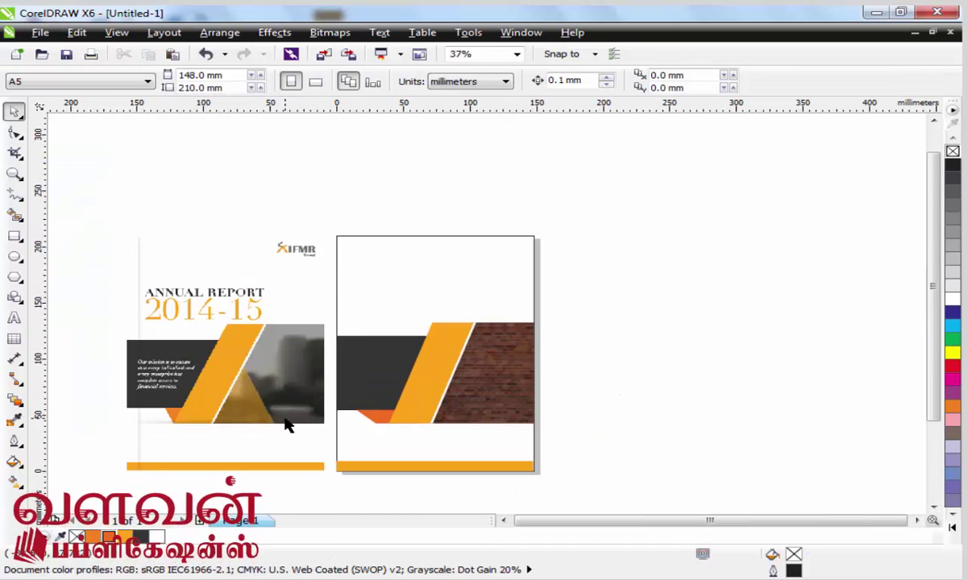
pyautogui.press('z')
pyautogui.moveTo(525, 460); pyautogui.dragTo(138, 309)
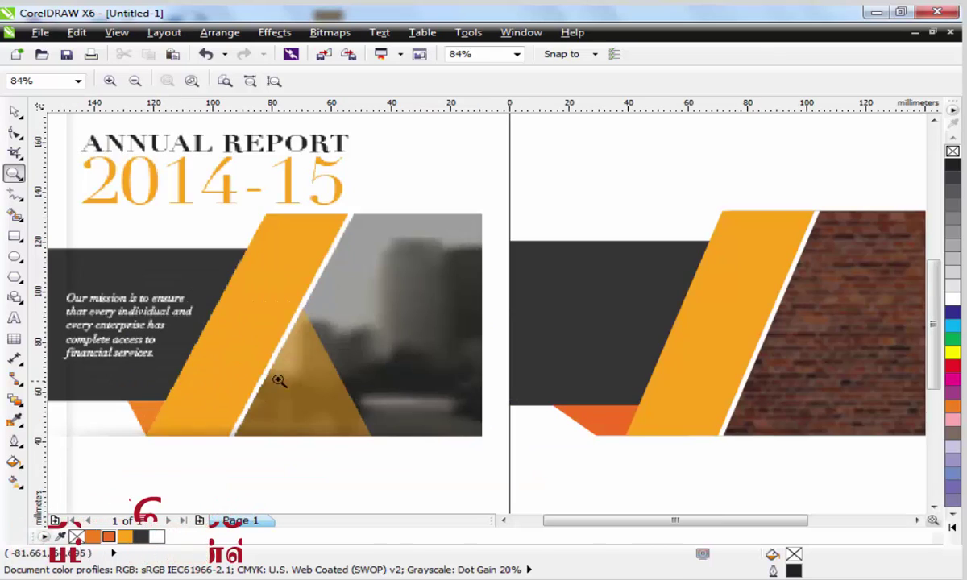
pyautogui.press('space')
# Edit the PowerClip contents and shorten the three slanted shapes from below to about 96.6 mm high, ending at the frame's lower edge
pyautogui.click(601, 427)
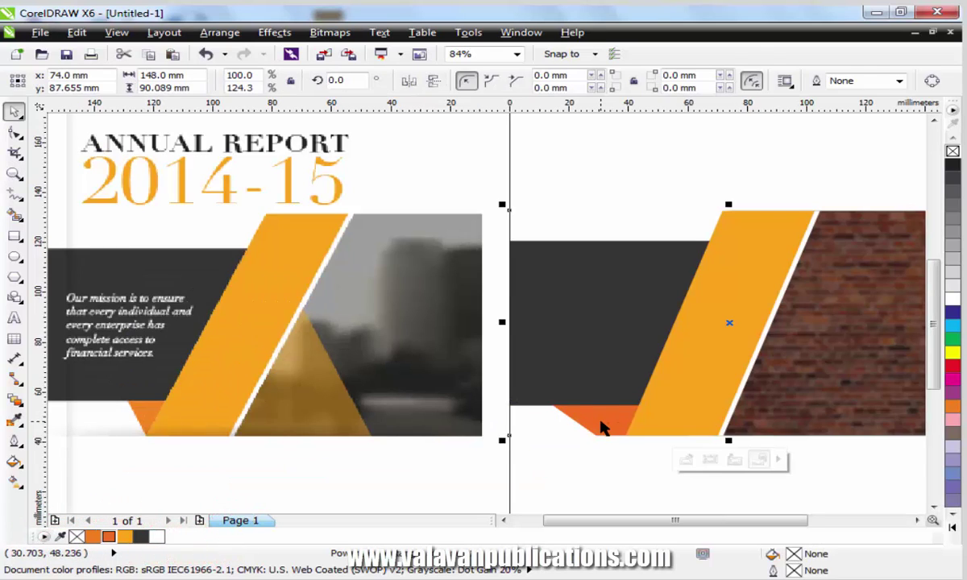
pyautogui.doubleClick(601, 425)
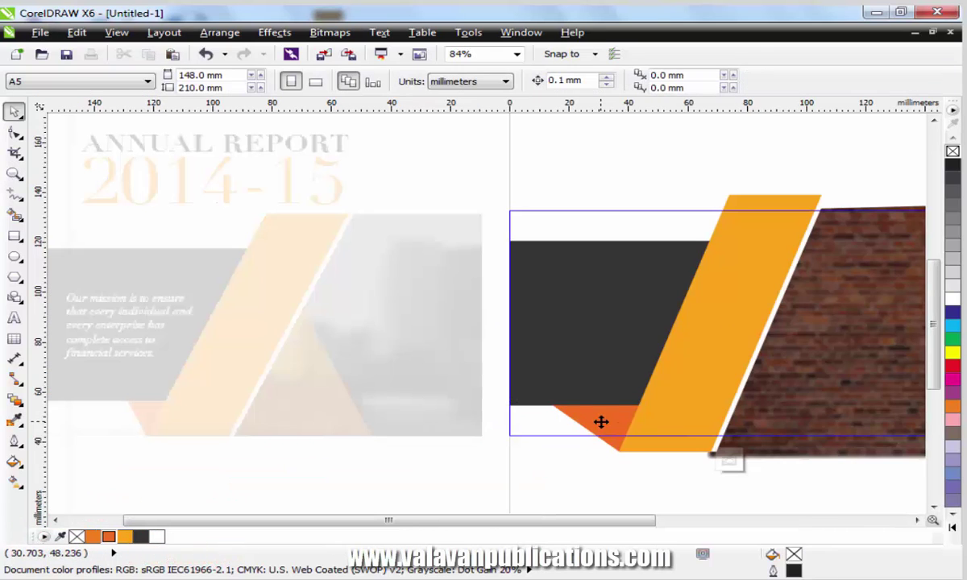
pyautogui.click(689, 397)
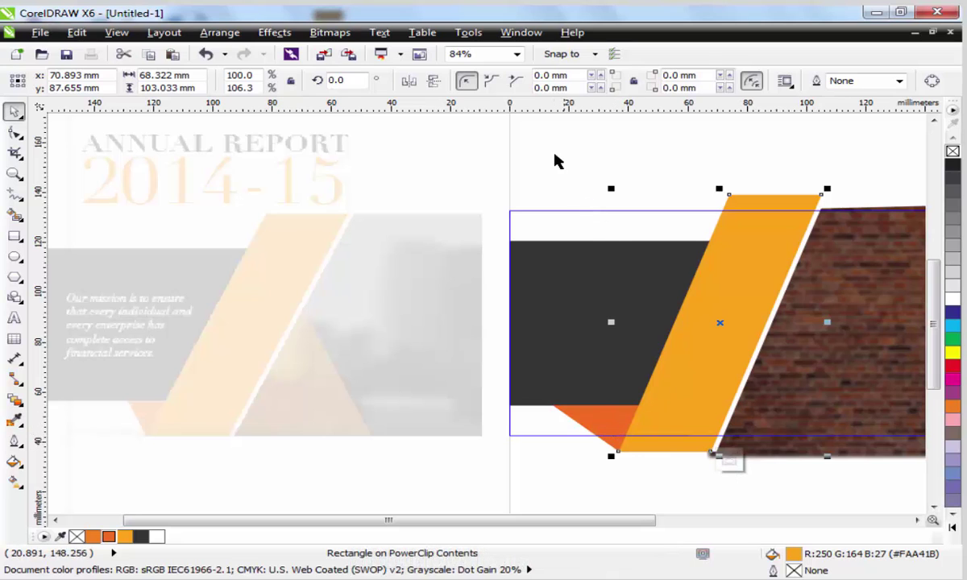
pyautogui.moveTo(556, 161); pyautogui.dragTo(753, 488)
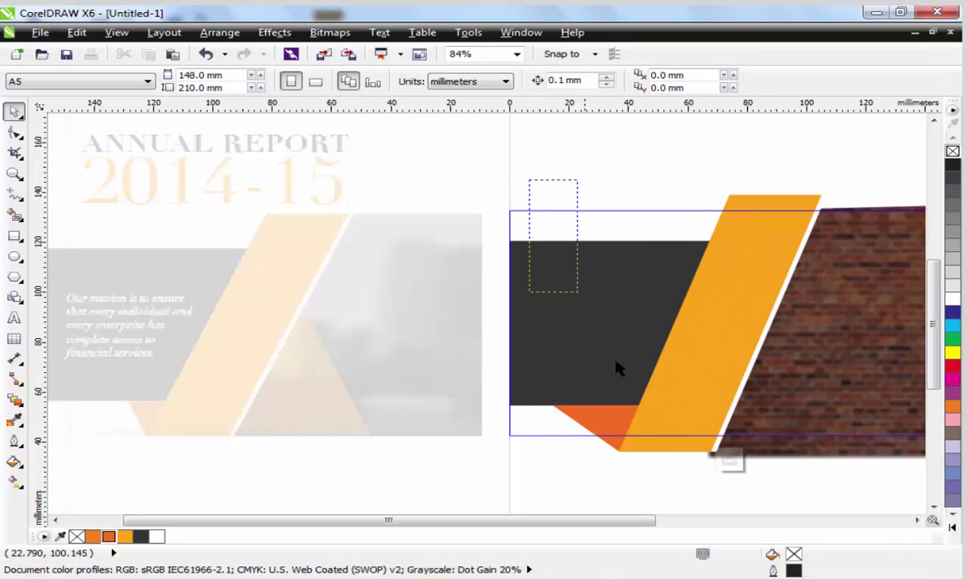
pyautogui.moveTo(617, 367); pyautogui.dragTo(843, 504)
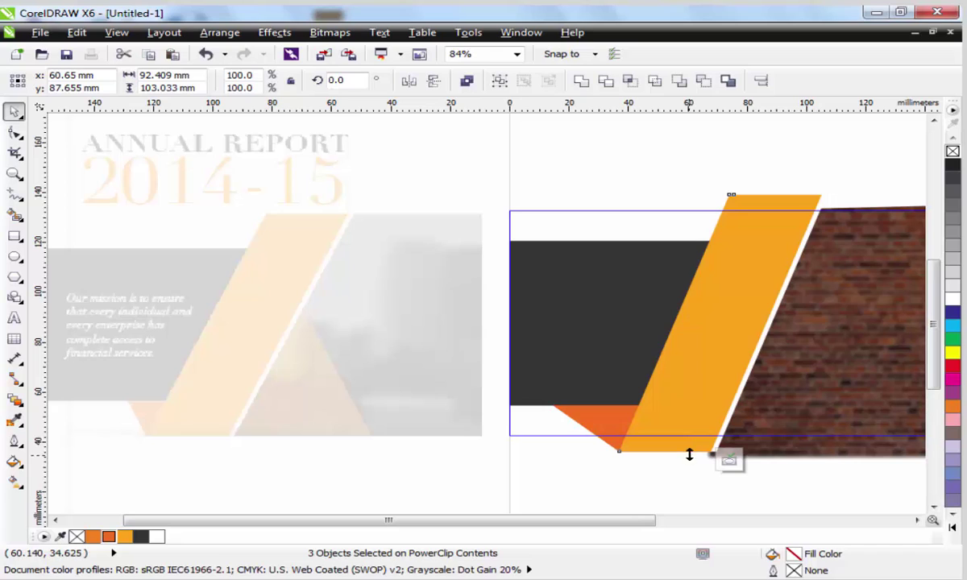
pyautogui.moveTo(689, 455); pyautogui.dragTo(698, 437)
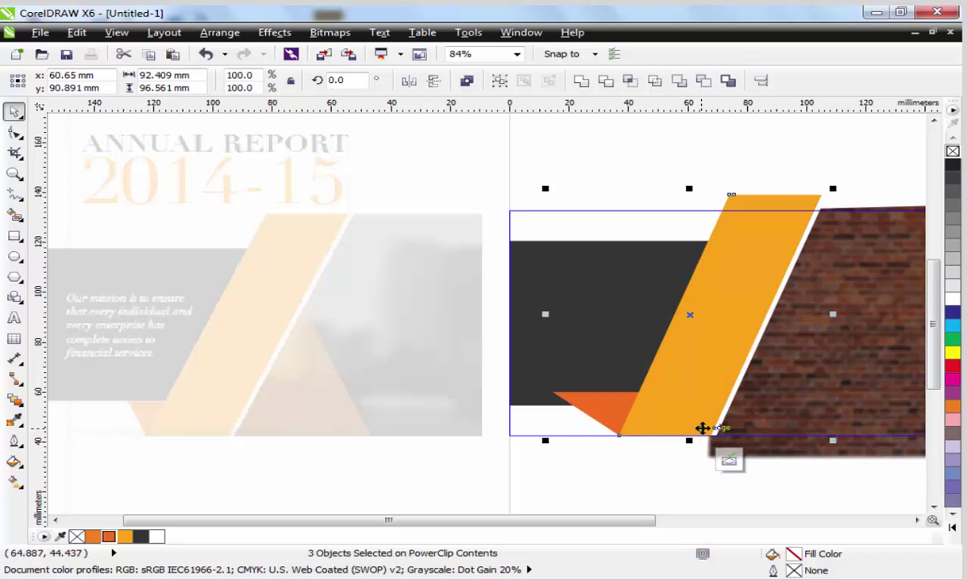
pyautogui.click(691, 443)
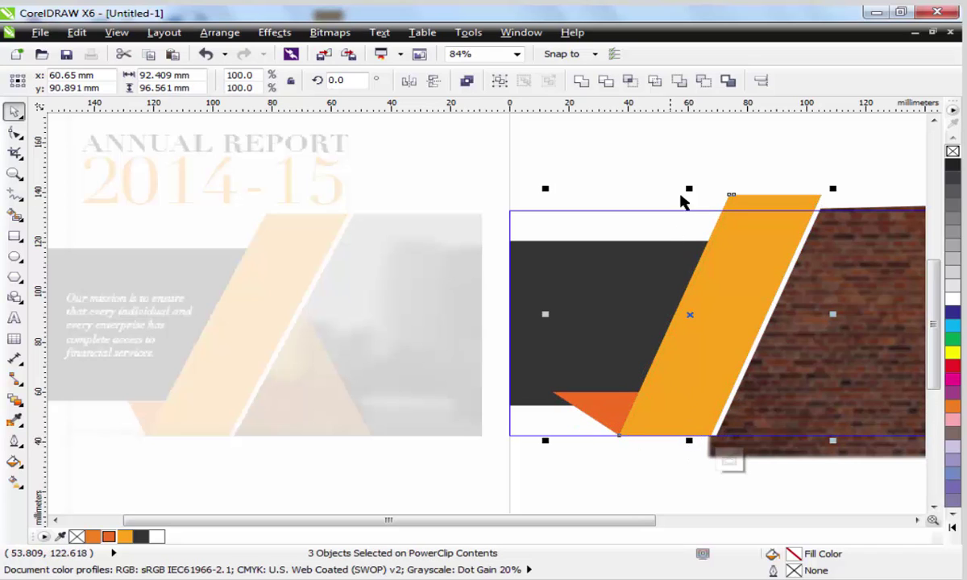
# Finish editing the PowerClip contents and bring the whole page and the reference cover into view
pyautogui.keyDown('ctrl'); pyautogui.click(685, 144); pyautogui.keyUp('ctrl')
pyautogui.hscroll(2, 638, 257)
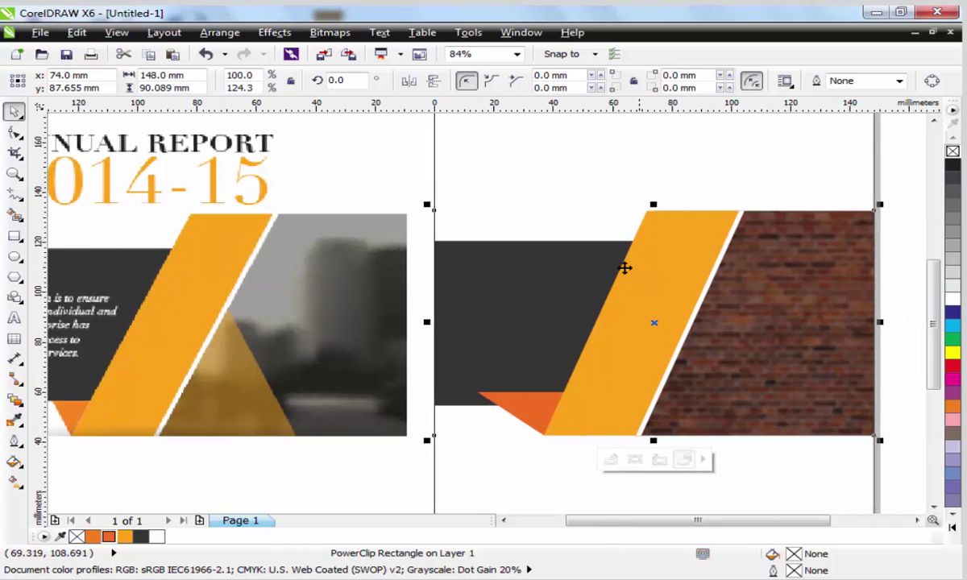
pyautogui.scroll(-4, 621, 172)
pyautogui.press('z')
pyautogui.moveTo(684, 314); pyautogui.dragTo(425, 152)
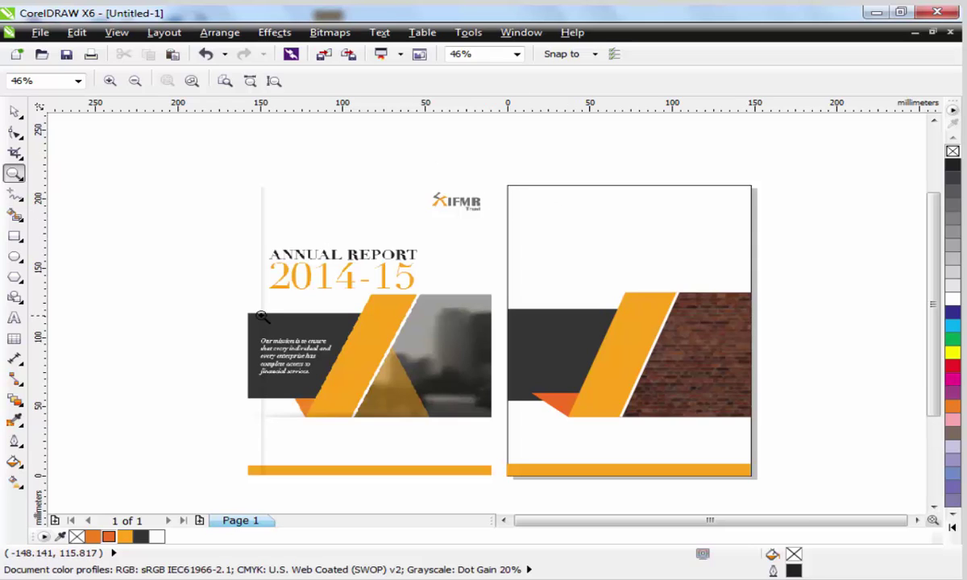
# Draw a vertical rectangle 210 mm high near the page's left edge and narrow it to about 1.2 mm wide
pyautogui.click(14, 236)
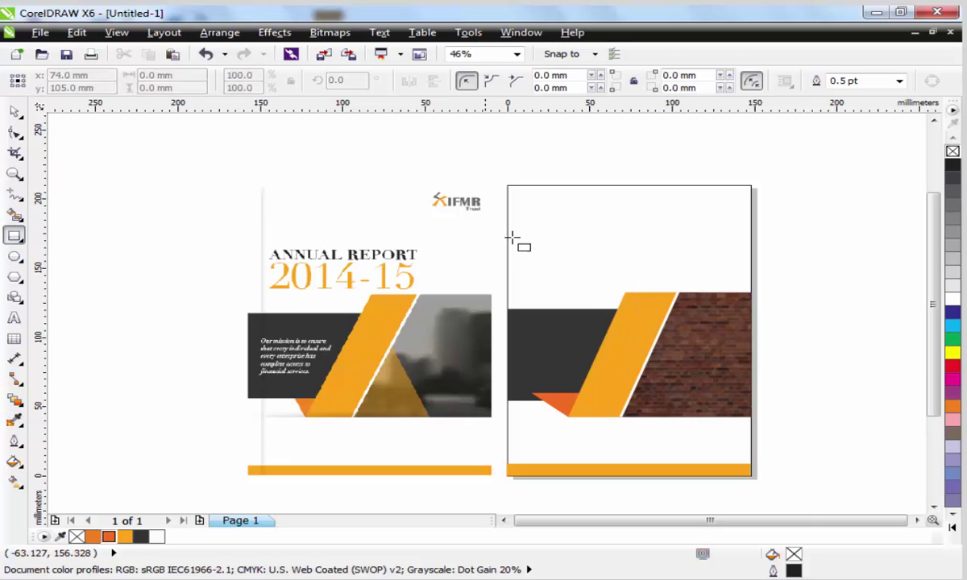
pyautogui.moveTo(518, 185); pyautogui.dragTo(528, 477)
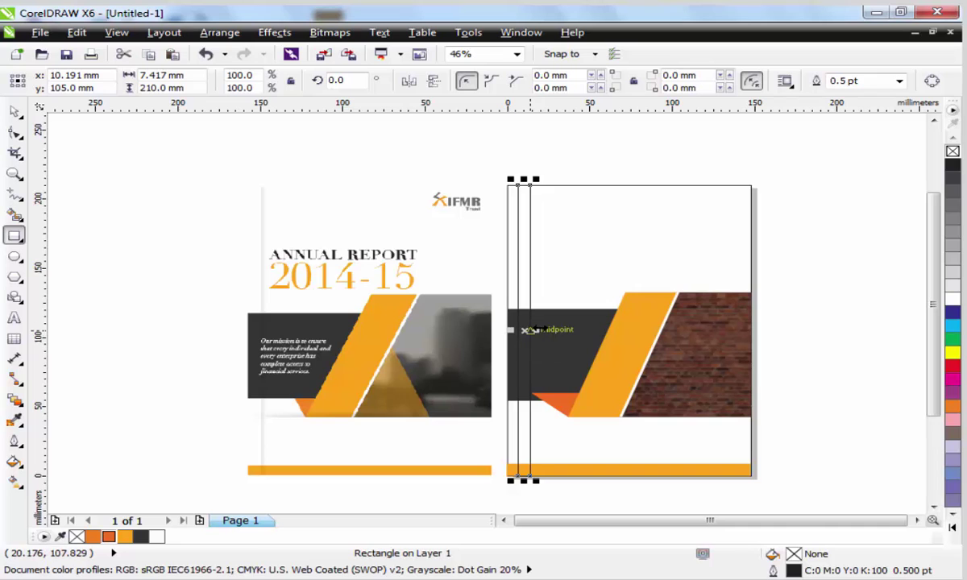
pyautogui.moveTo(532, 330)
pyautogui.mouseDown()
pyautogui.moveTo(510, 329)
pyautogui.moveTo(518, 330)
pyautogui.mouseUp()
pyautogui.press('z')
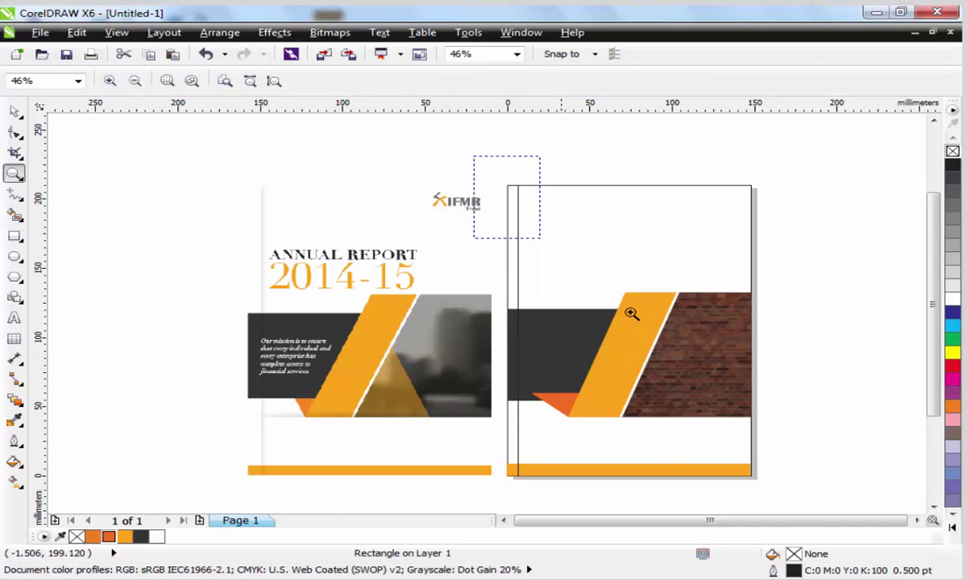
pyautogui.scroll(2, 455, 367)
pyautogui.scroll(-3, 454, 382)
pyautogui.scroll(4, 492, 383)
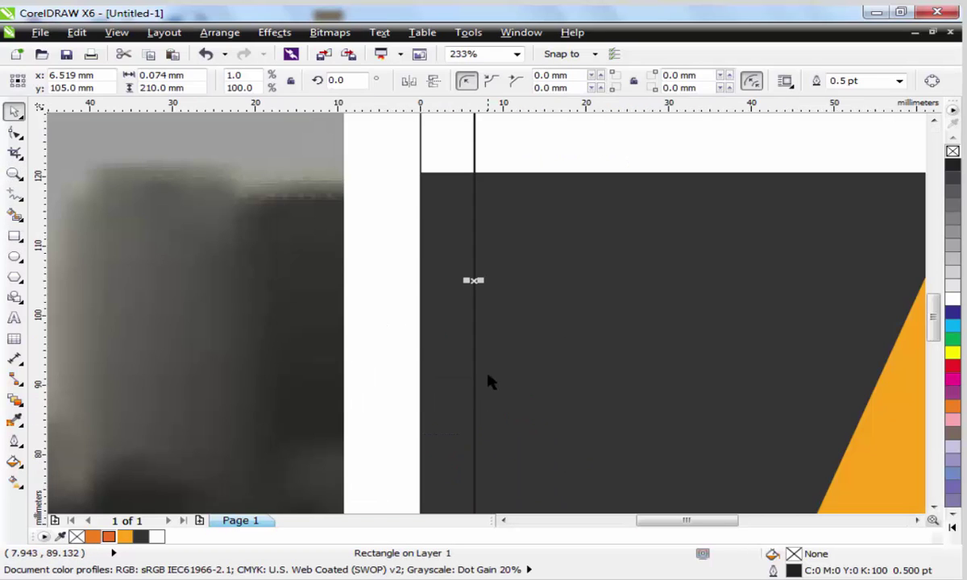
pyautogui.moveTo(484, 284); pyautogui.dragTo(494, 292)
pyautogui.scroll(-2, 494, 292)
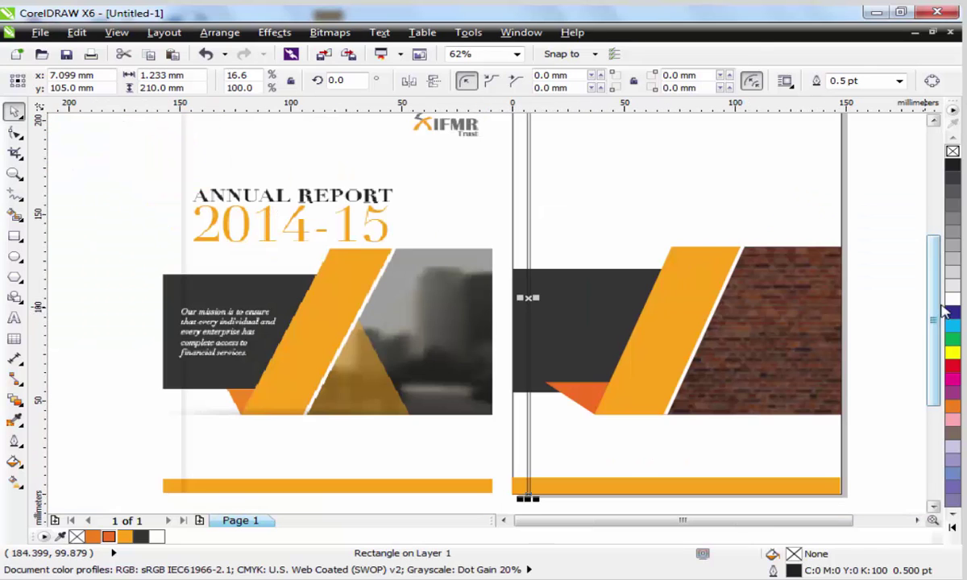
# Fill the thin vertical strip with white and remove its outline
pyautogui.scroll(-2, 698, 295)
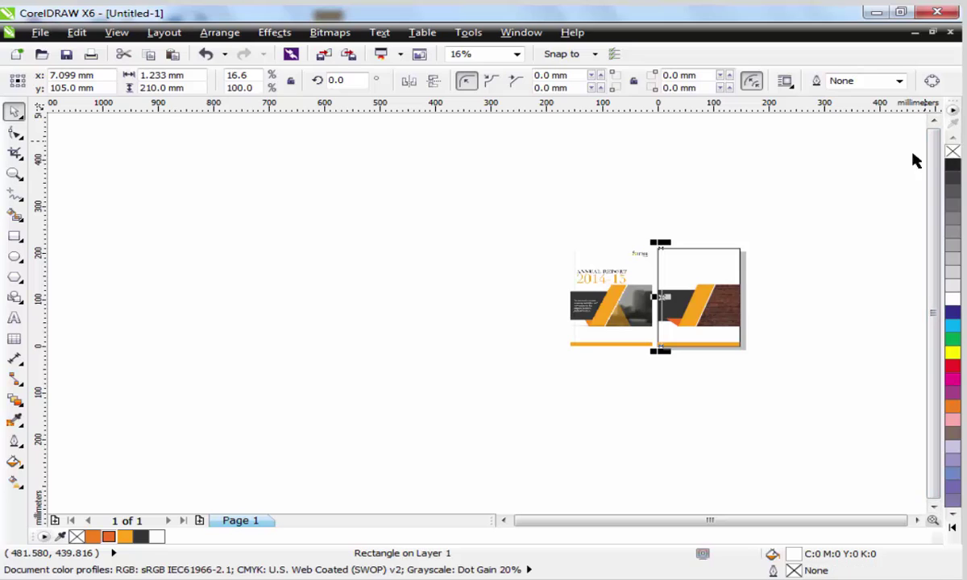
pyautogui.press('z')
pyautogui.click(672, 307)
pyautogui.press('space')
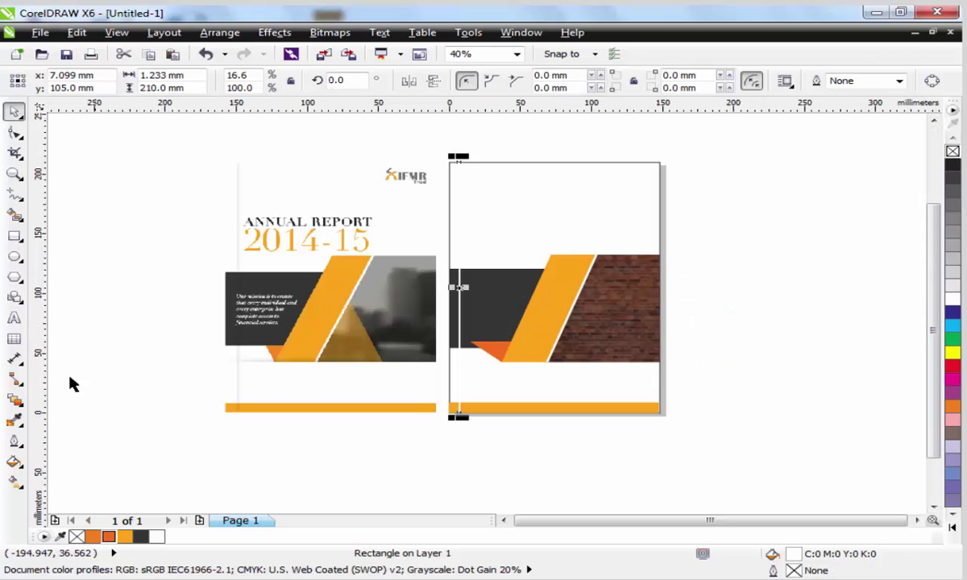
# Apply a drop shadow to the white strip, cast slightly toward its right side
pyautogui.click(17, 400)
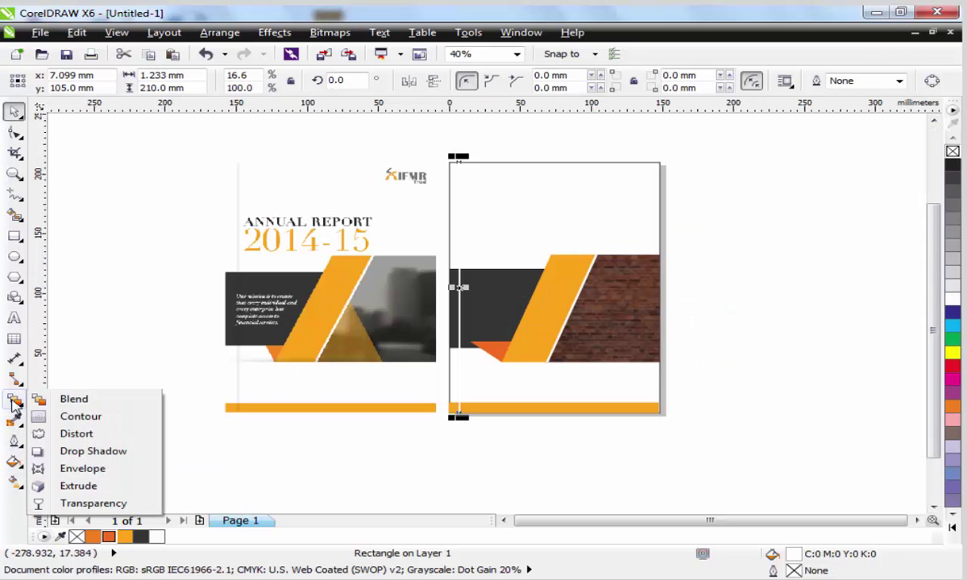
pyautogui.click(91, 451)
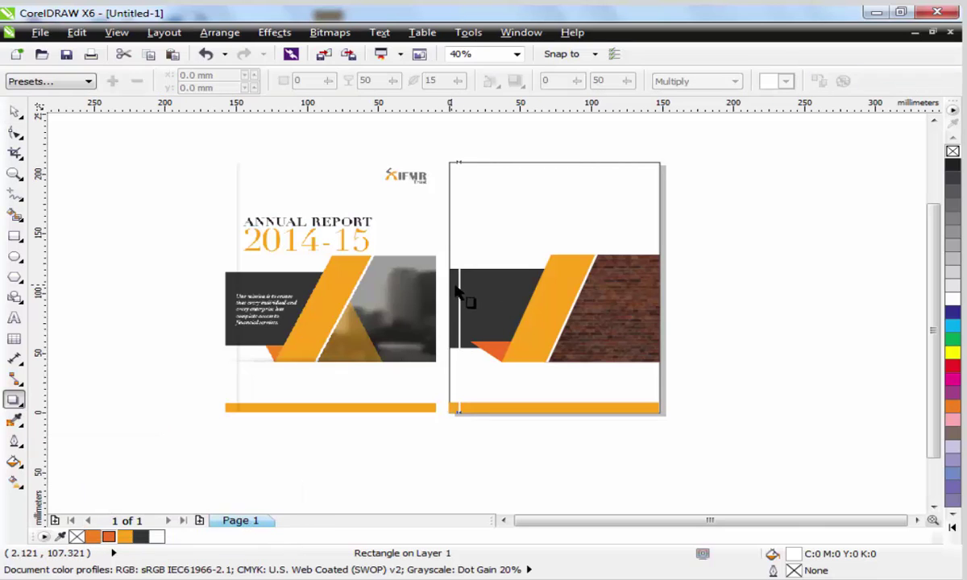
pyautogui.moveTo(462, 283); pyautogui.dragTo(458, 286)
pyautogui.press('z')
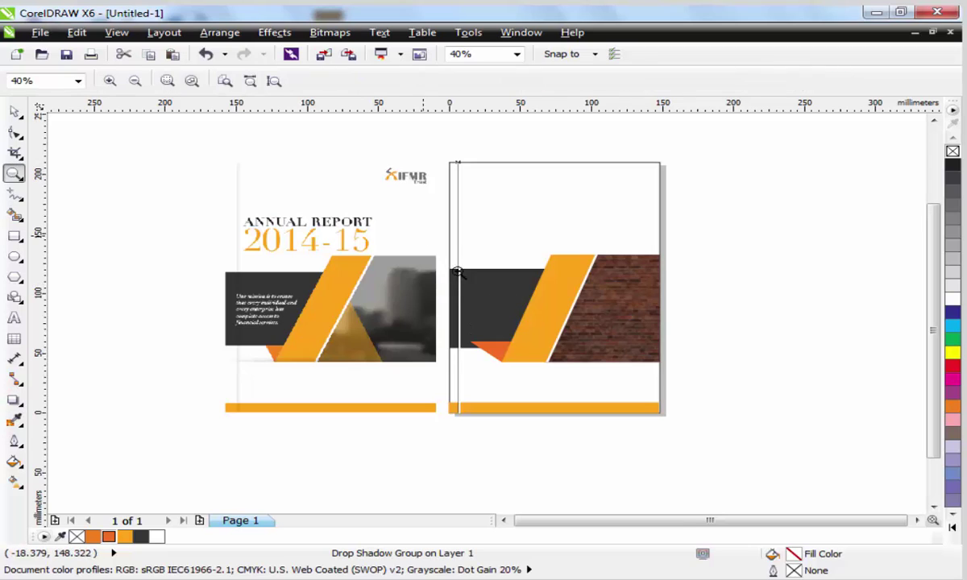
pyautogui.click(481, 295)
pyautogui.press('space')
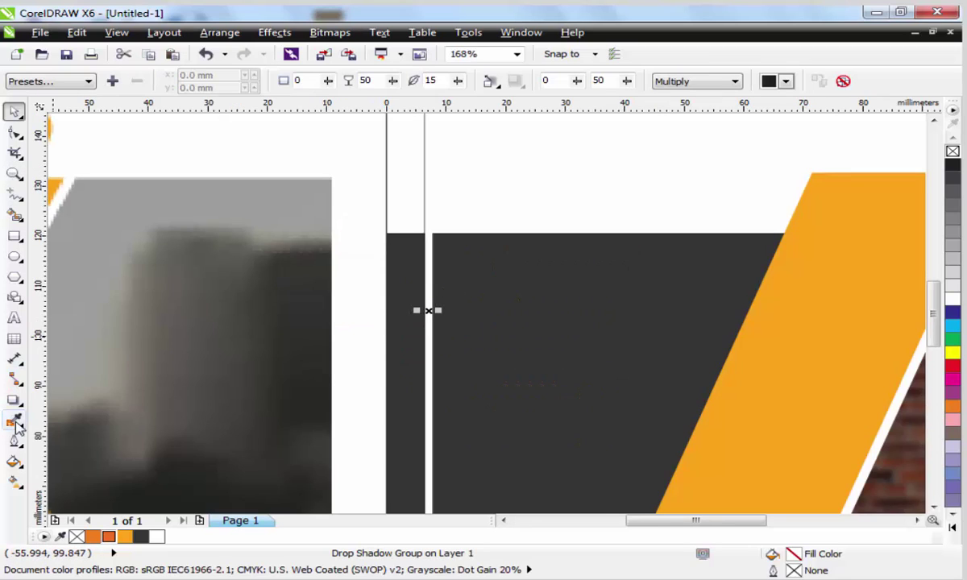
pyautogui.click(14, 400)
pyautogui.moveTo(428, 309)
pyautogui.mouseDown()
pyautogui.moveTo(451, 309)
pyautogui.moveTo(435, 312)
pyautogui.mouseUp()
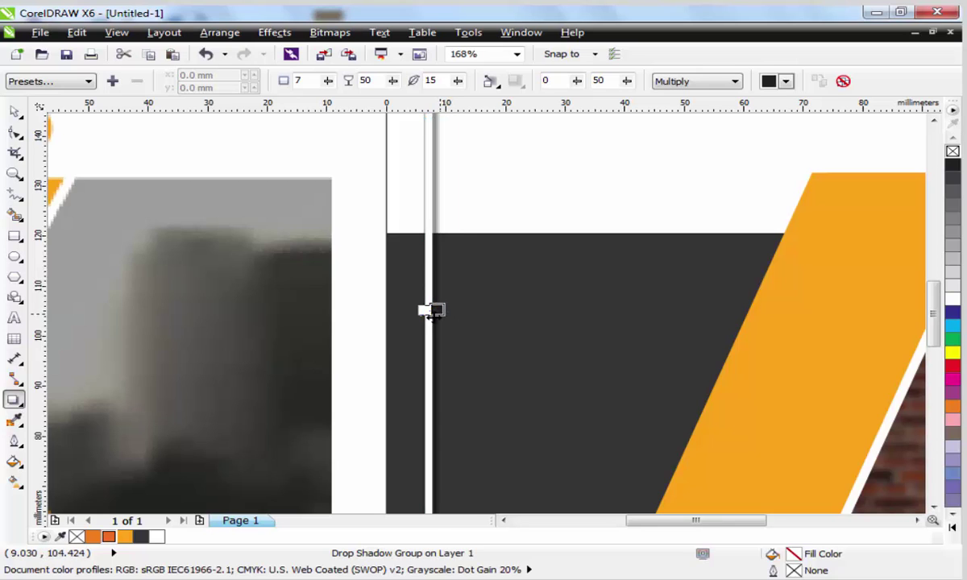
pyautogui.click(433, 319)
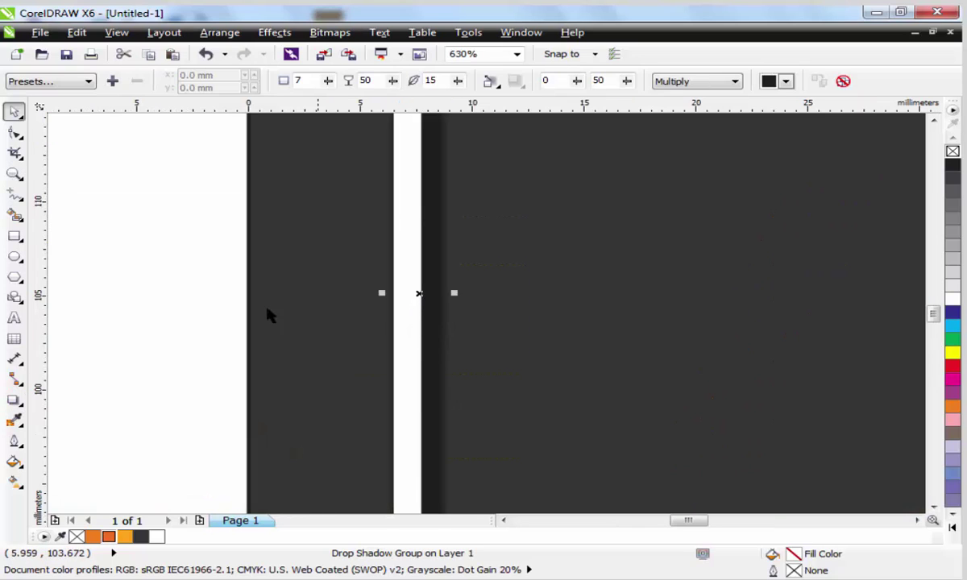
# Narrow the shadowed white strip to about 0.6 mm wide
pyautogui.press('Escape')
pyautogui.click(442, 319)
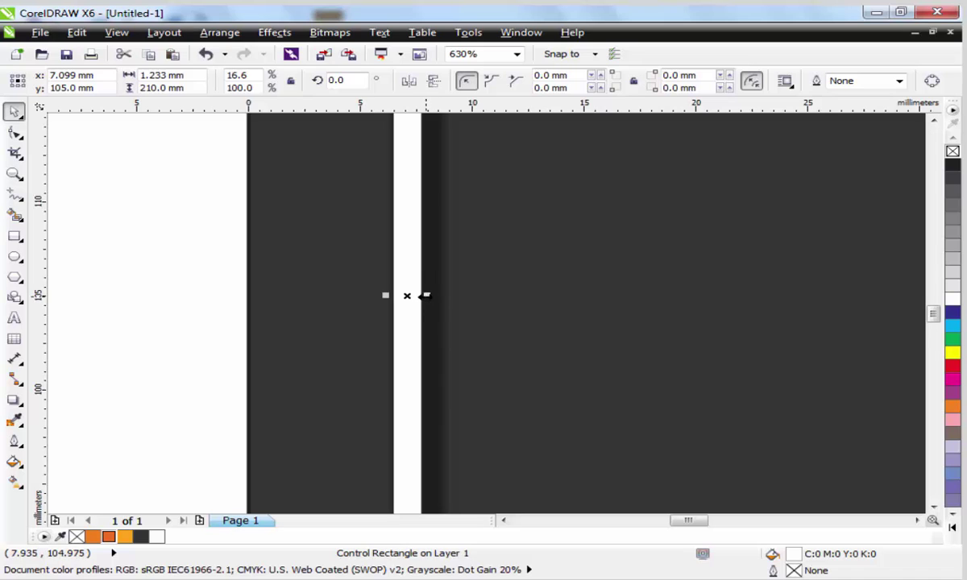
pyautogui.moveTo(426, 296); pyautogui.dragTo(402, 297)
pyautogui.scroll(-3, 401, 302)
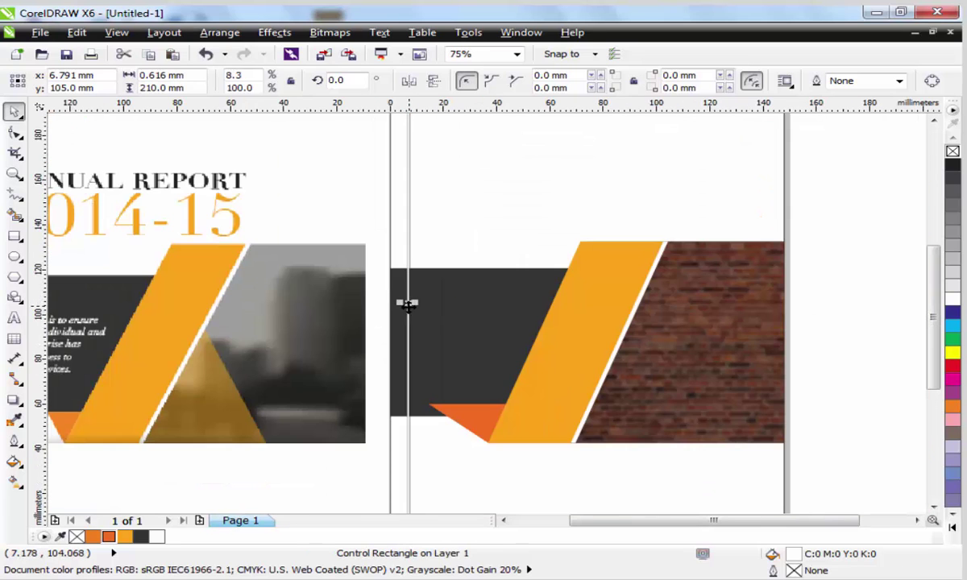
# Compare the shadowed strip with the vertical spine shadow in the reference cover
pyautogui.click(376, 302)
pyautogui.scroll(-1, 375, 290)
pyautogui.press('z')
pyautogui.scroll(1, 292, 314)
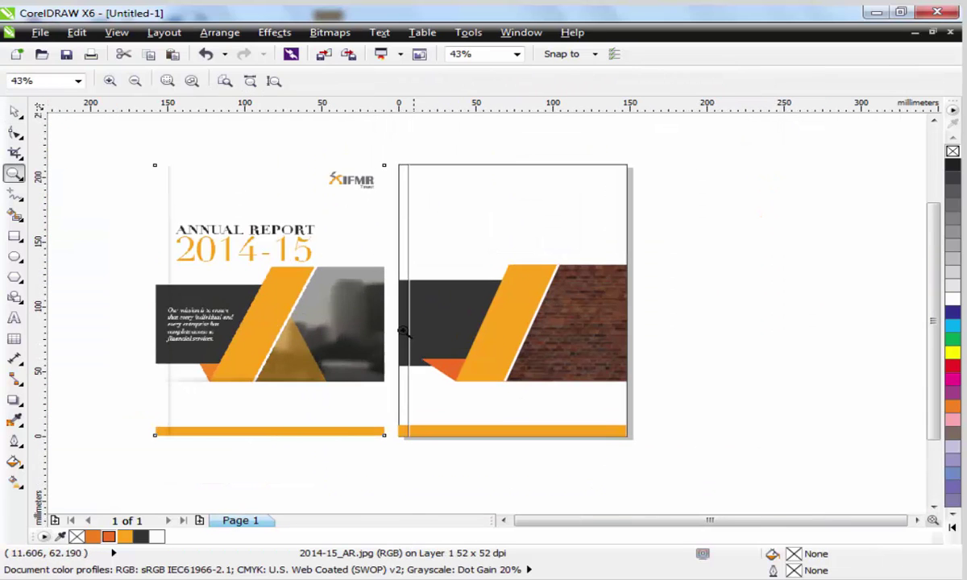
pyautogui.press('space')
pyautogui.press('z')
pyautogui.moveTo(723, 458); pyautogui.dragTo(237, 184)
pyautogui.press('space')
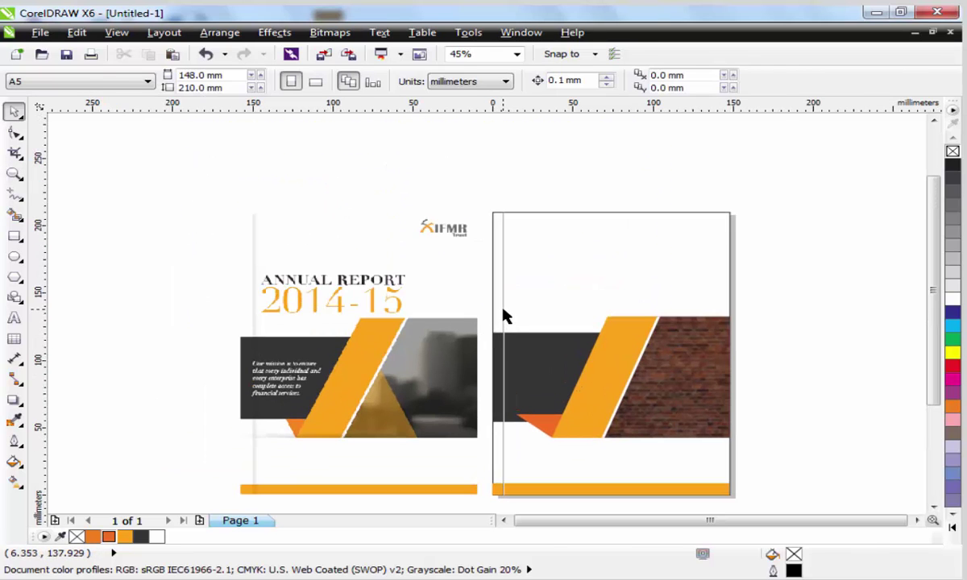
# Delete the white strip together with its drop shadow from near the page's left edge
pyautogui.click(503, 313)
pyautogui.click(575, 288)
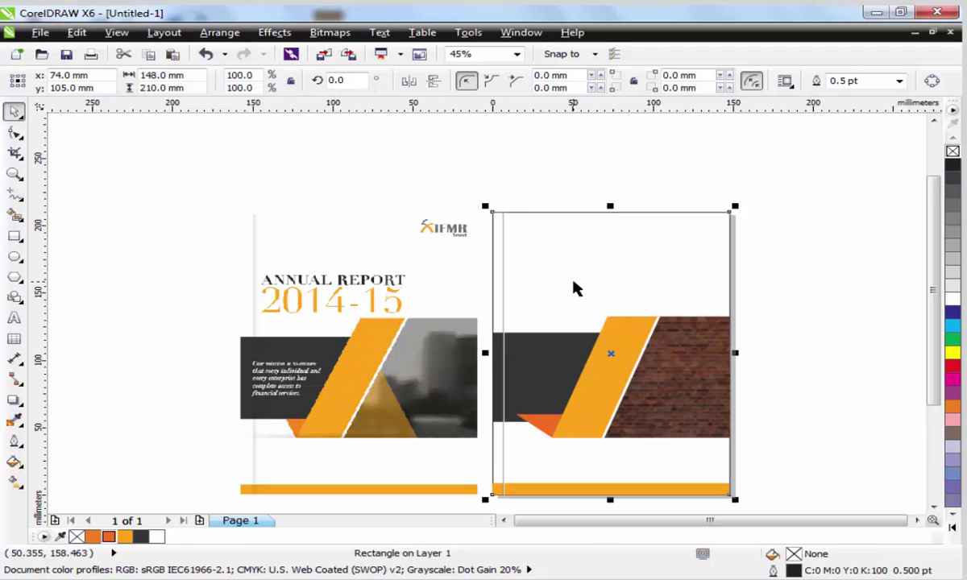
pyautogui.click(737, 306)
pyautogui.click(505, 270)
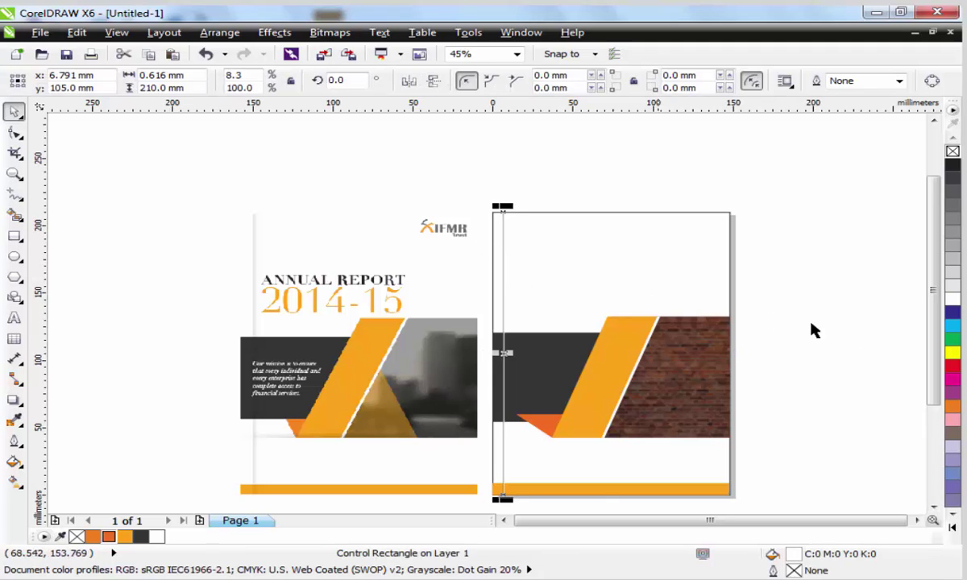
pyautogui.click(861, 345)
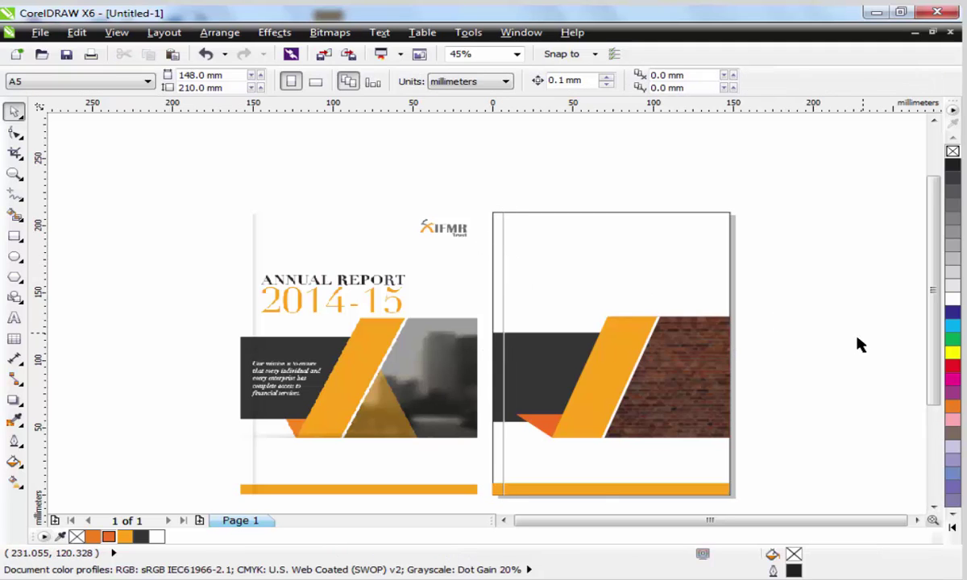
pyautogui.click(504, 297)
pyautogui.press('Escape')
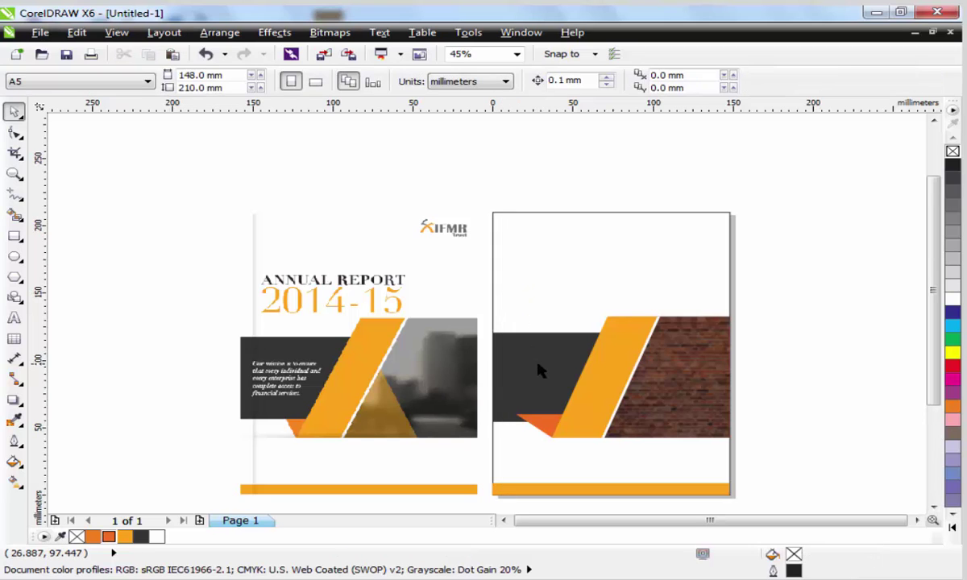
# Order the dark grey rectangle inside the PowerClip forward, in front of the dark orange fold, and finish editing the contents
pyautogui.press('z')
pyautogui.moveTo(719, 490); pyautogui.dragTo(270, 326)
pyautogui.press('space')
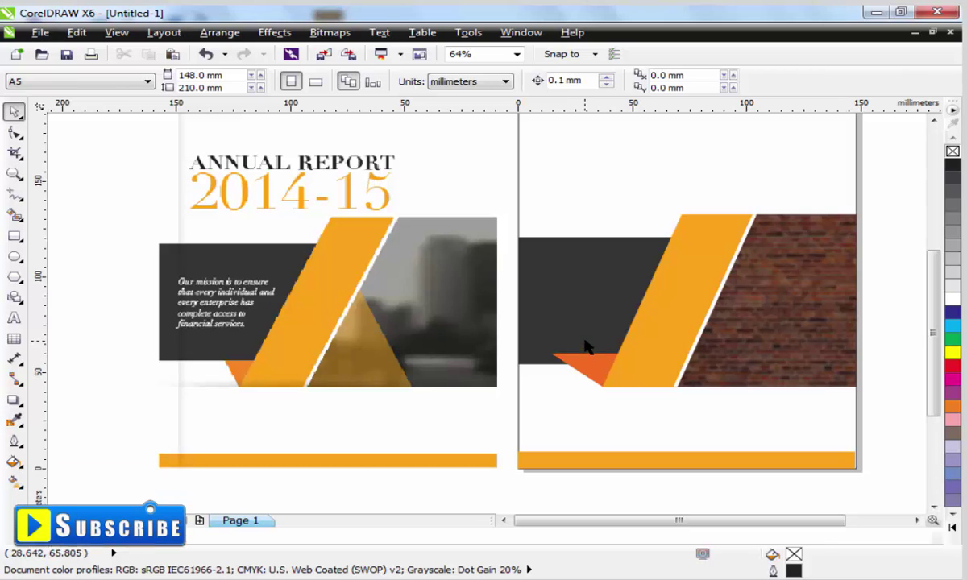
pyautogui.doubleClick(588, 340)
pyautogui.click(588, 335)
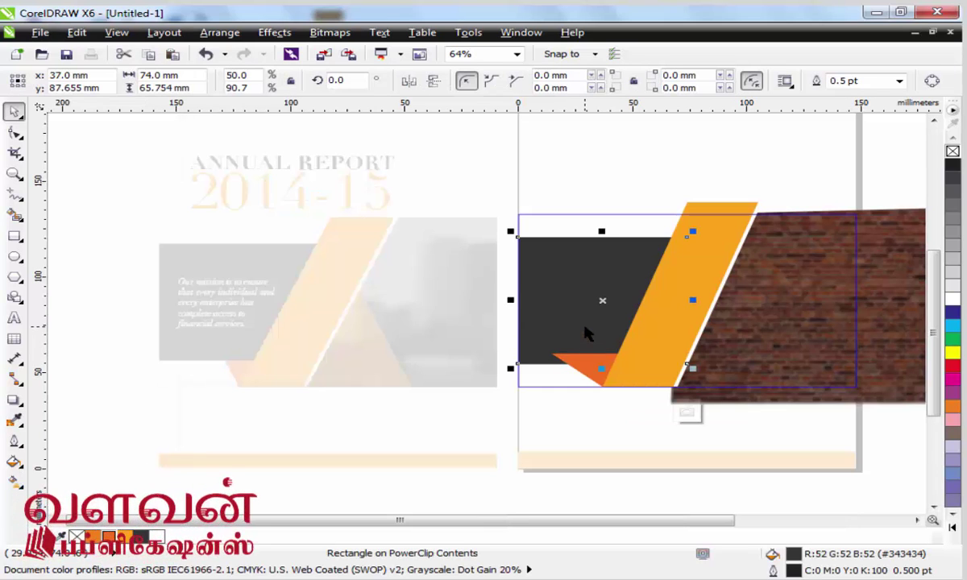
pyautogui.hotkey('ctrl', 'pageup')
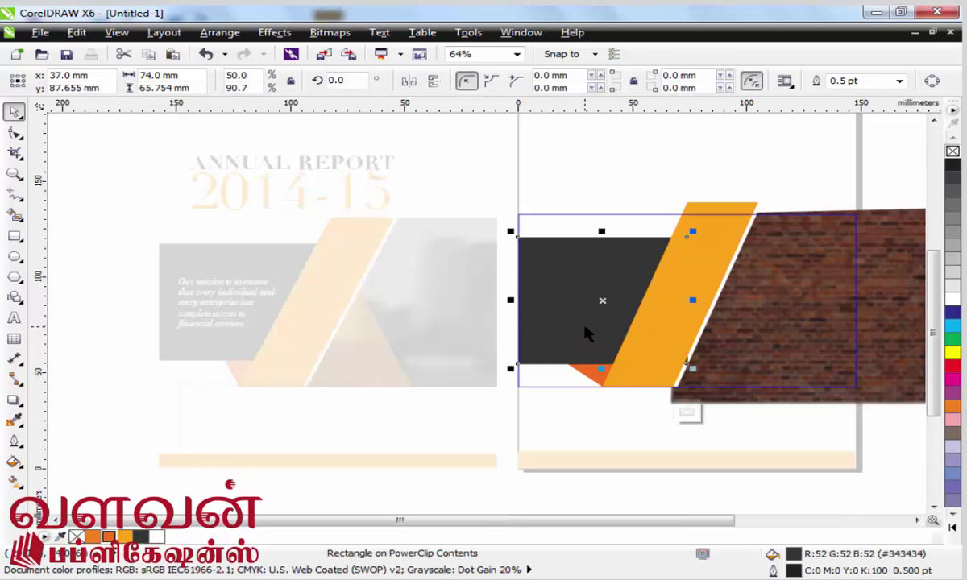
pyautogui.click(687, 188)
pyautogui.hscroll(3, 682, 268)
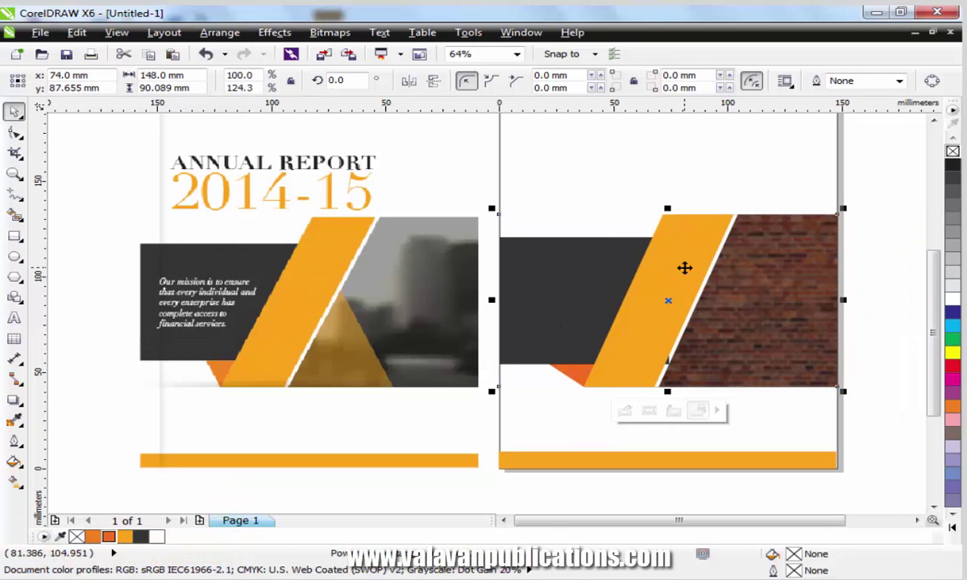
# Examine the lower end of the white gap between the orange stripe and the brick picture
pyautogui.click(879, 407)
pyautogui.scroll(3, 703, 383)
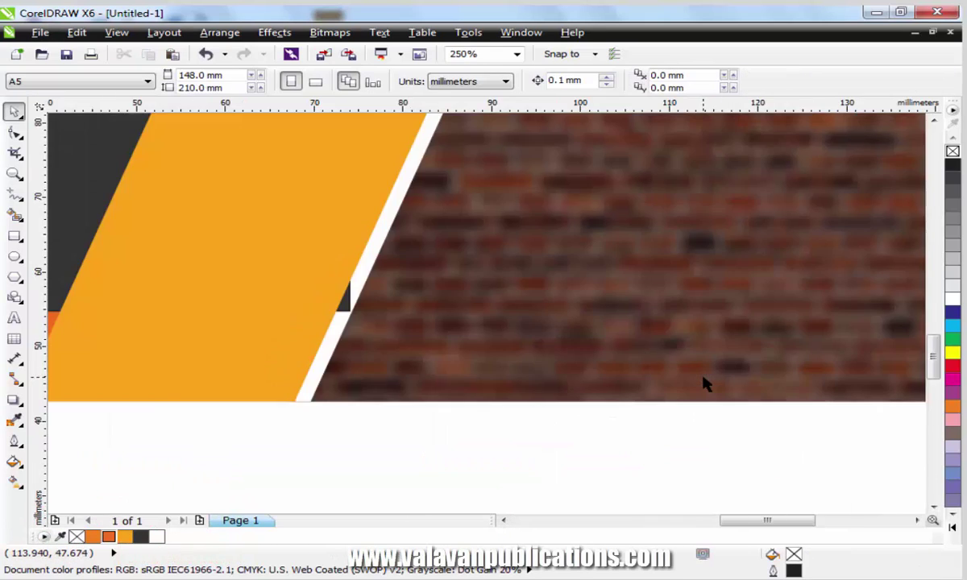
pyautogui.scroll(-5, 703, 383)
pyautogui.press('z')
pyautogui.press('F4')
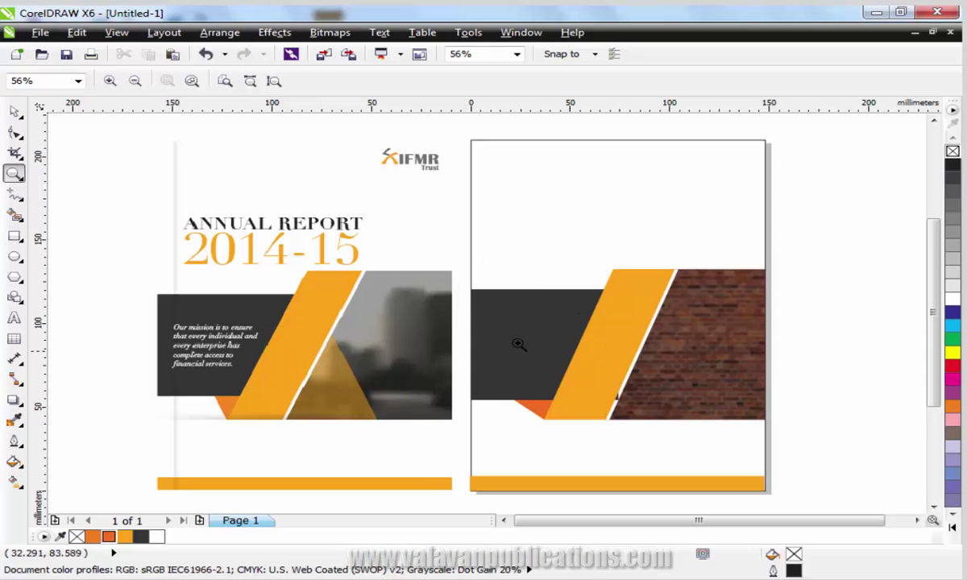
pyautogui.moveTo(443, 334); pyautogui.dragTo(734, 464)
pyautogui.press('space')
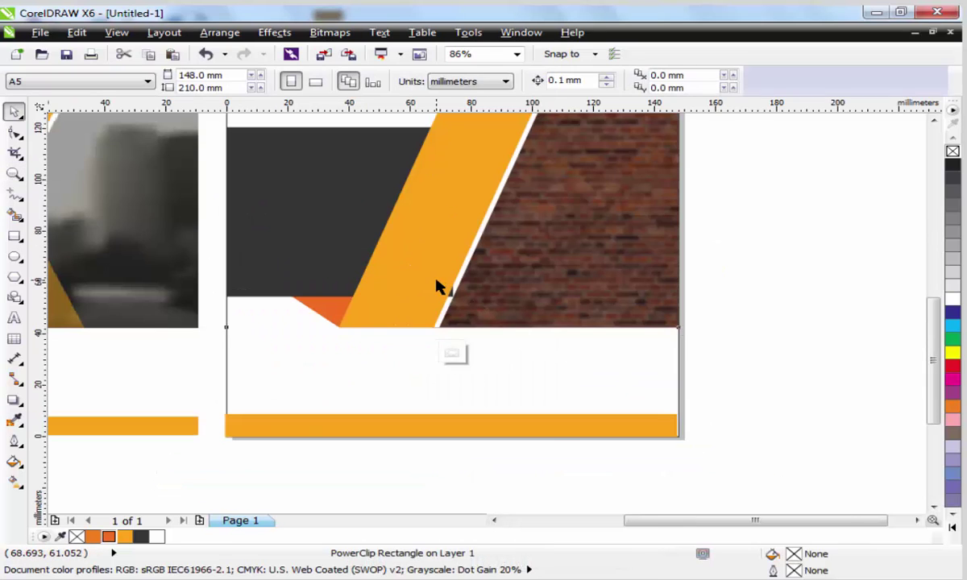
# Open the PowerClip's contents for editing
pyautogui.keyDown('ctrl'); pyautogui.click(439, 287); pyautogui.keyUp('ctrl')
pyautogui.click(16, 131)
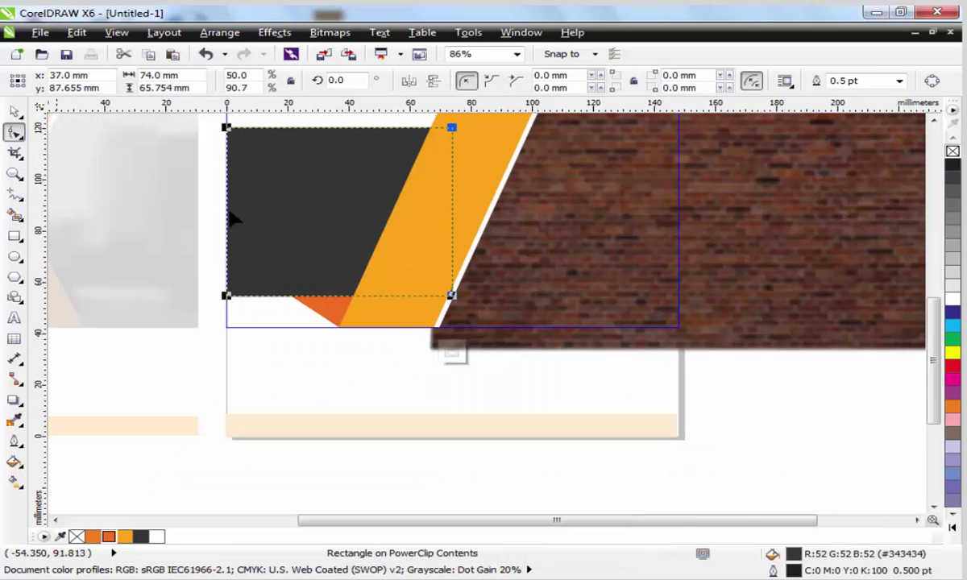
pyautogui.moveTo(452, 297); pyautogui.dragTo(443, 287)
pyautogui.hotkey('ctrl', 'z')
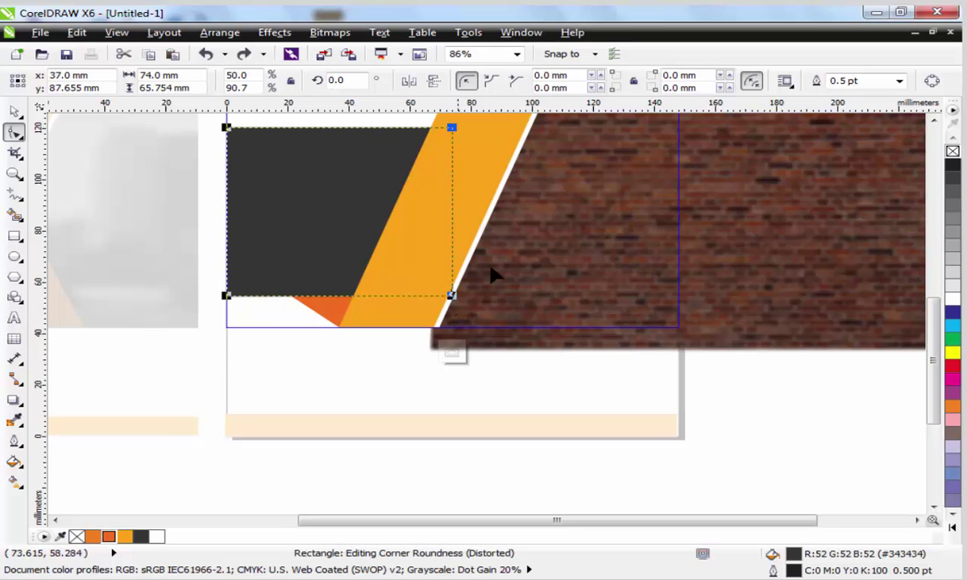
pyautogui.press('space')
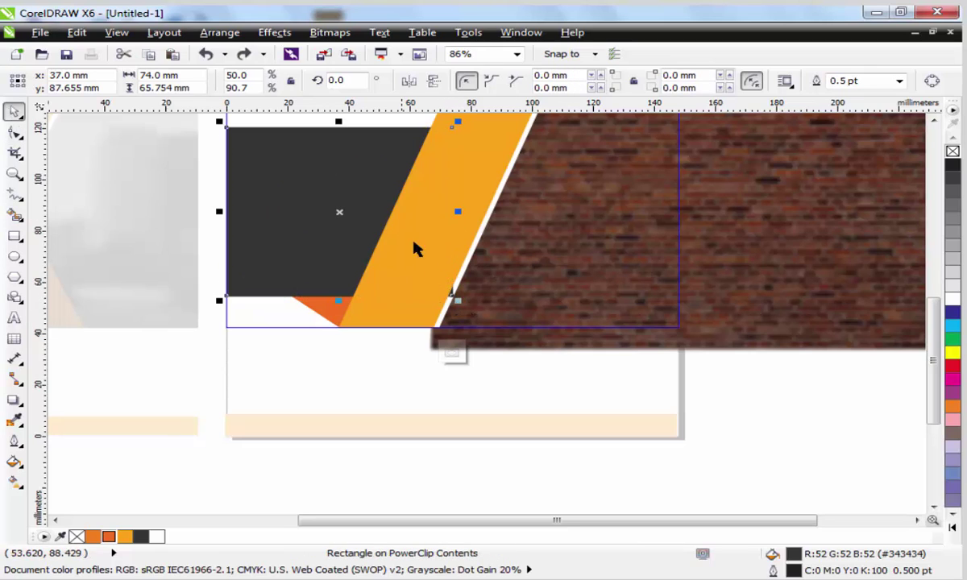
# Convert the dark grey rectangle to curves, pull its lower right corner node in behind the orange stripe, and finish editing the PowerClip
pyautogui.click(16, 133)
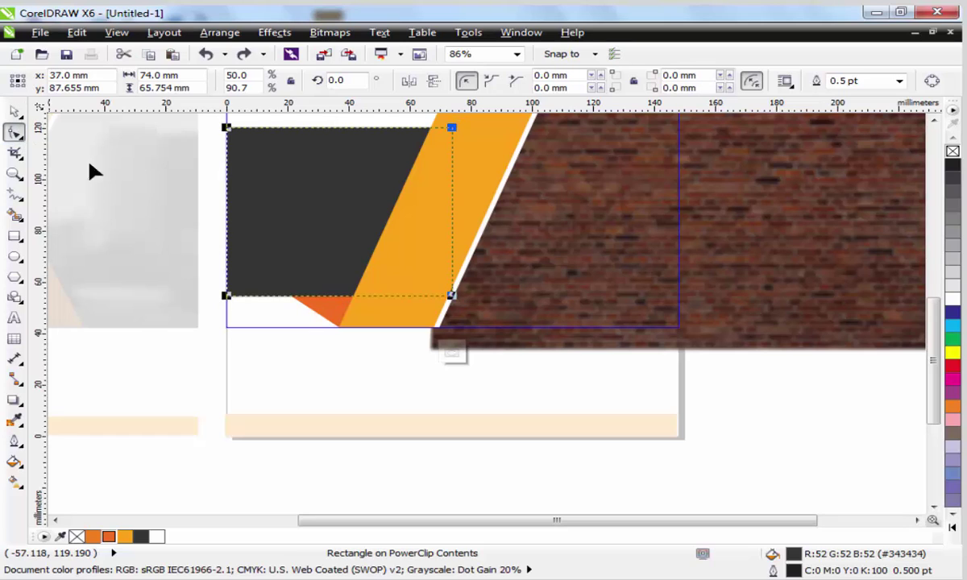
pyautogui.click(425, 288)
pyautogui.click(304, 288)
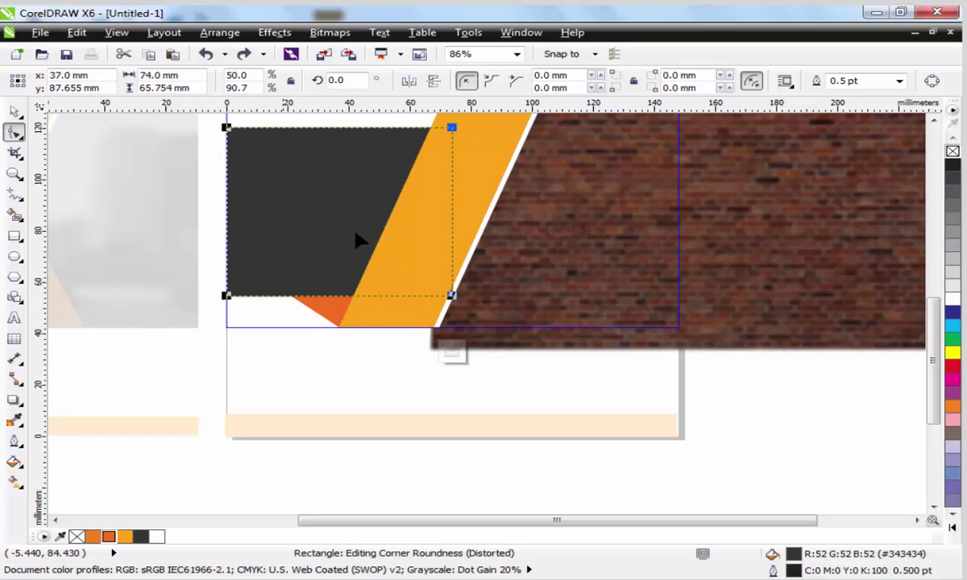
pyautogui.rightClick(321, 206)
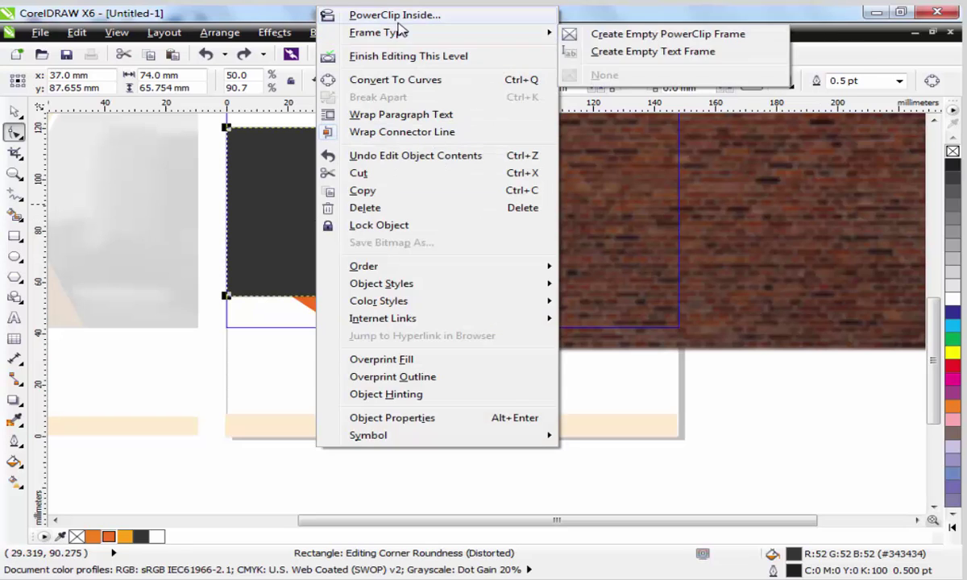
pyautogui.click(401, 80)
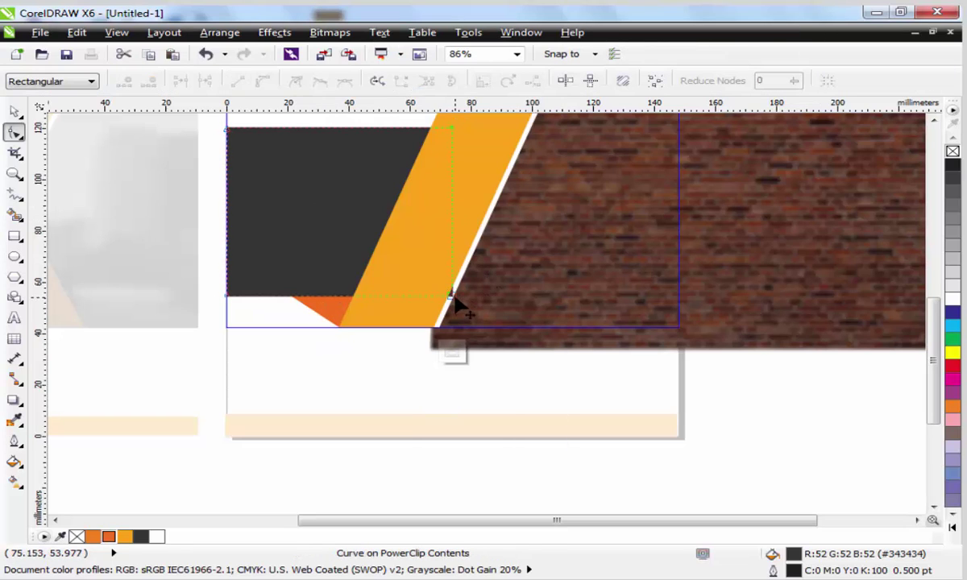
pyautogui.moveTo(453, 298); pyautogui.dragTo(437, 297)
pyautogui.click(448, 355)
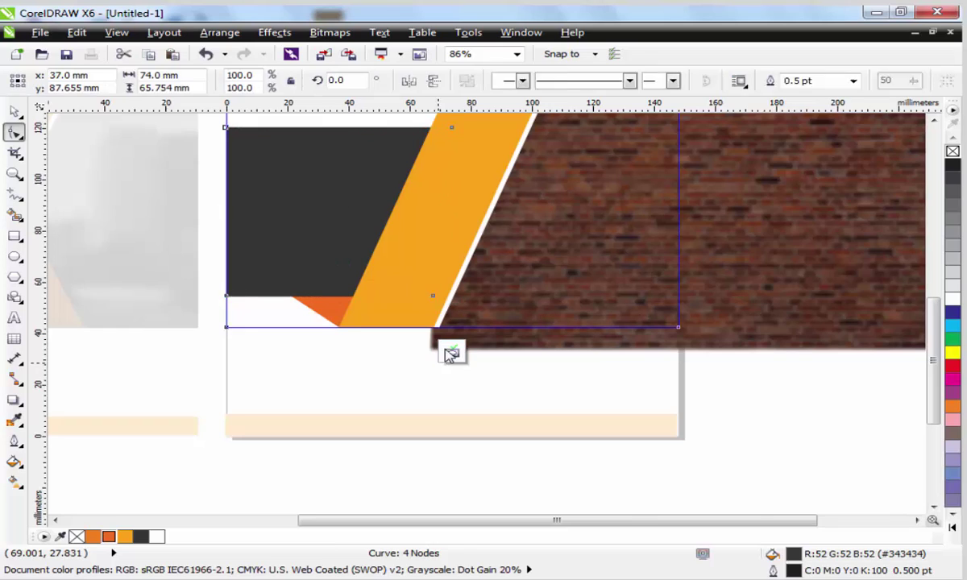
pyautogui.click(700, 397)
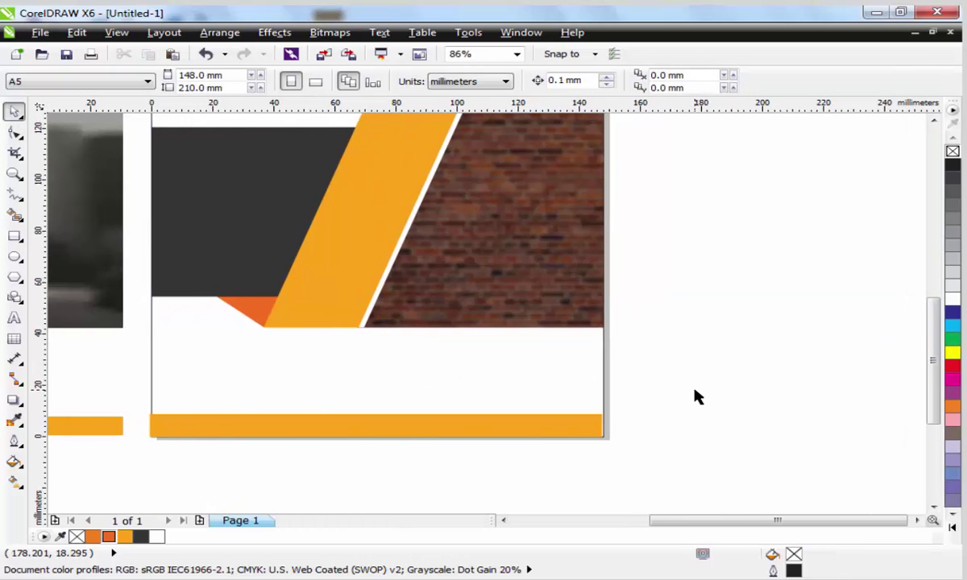
# Add artistic text above the dark grey band reading "Annual Report" with "2014-2015" on a second line
pyautogui.press('F4')
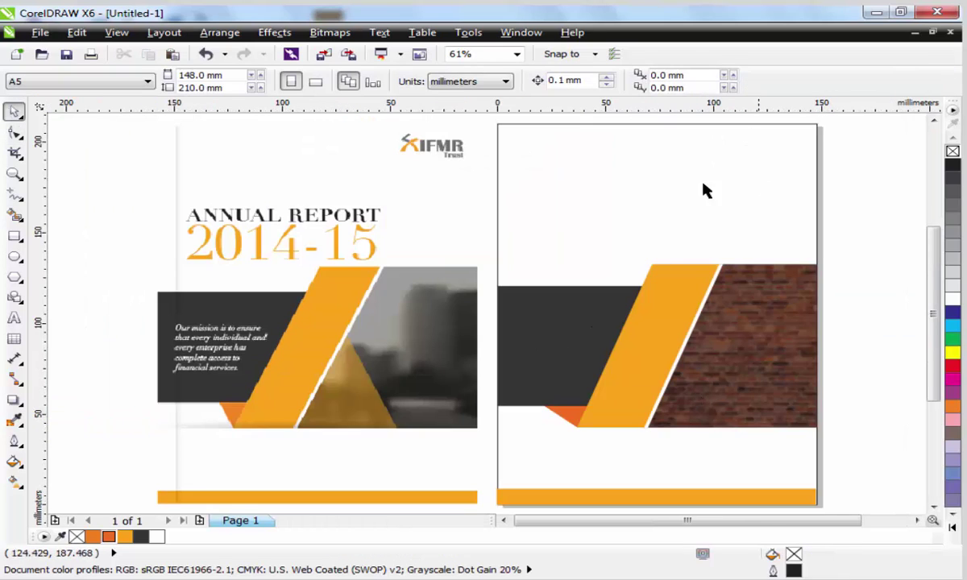
pyautogui.click(14, 318)
pyautogui.click(553, 225)
pyautogui.write('A')
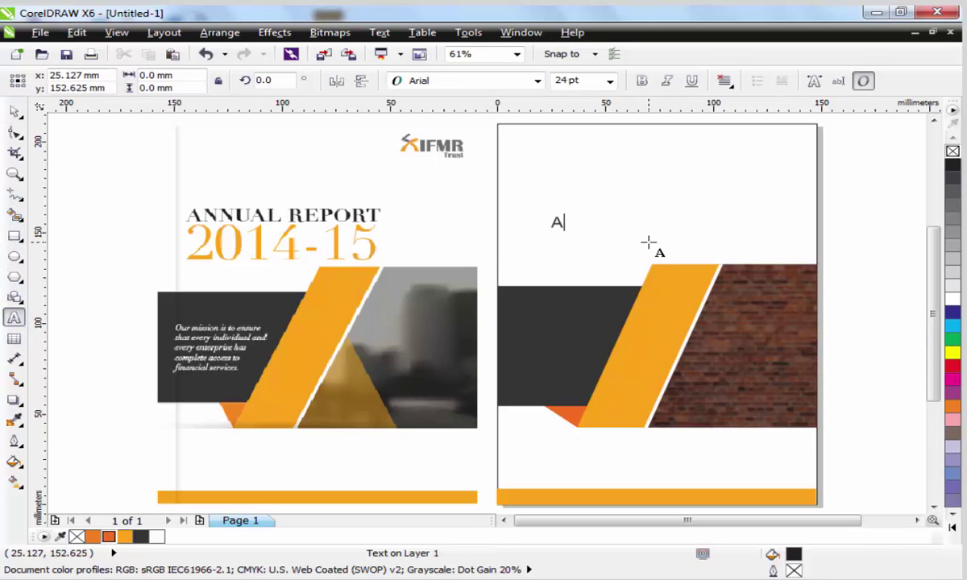
pyautogui.write('nnual Re')
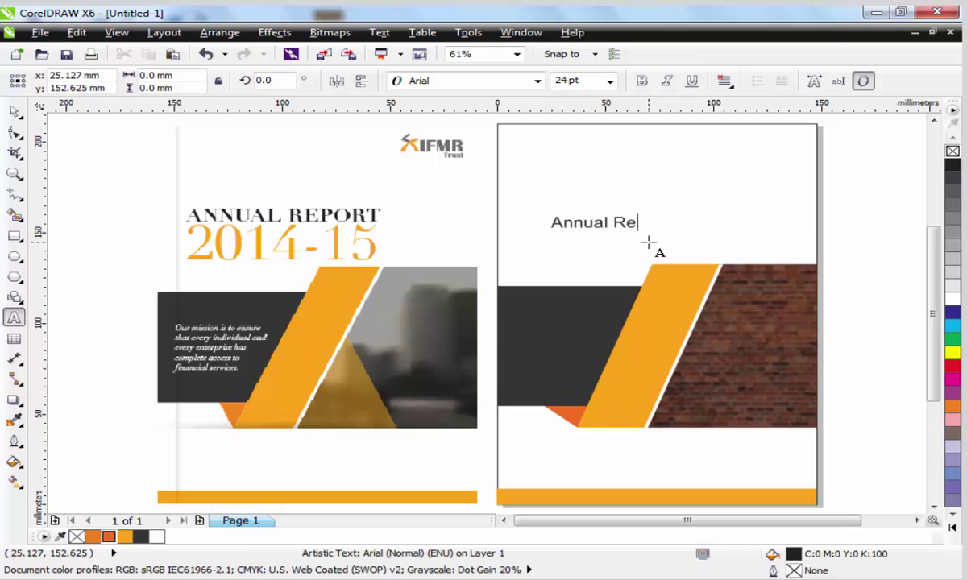
pyautogui.write('port')
pyautogui.press('Return')
pyautogui.write('2014-2015')
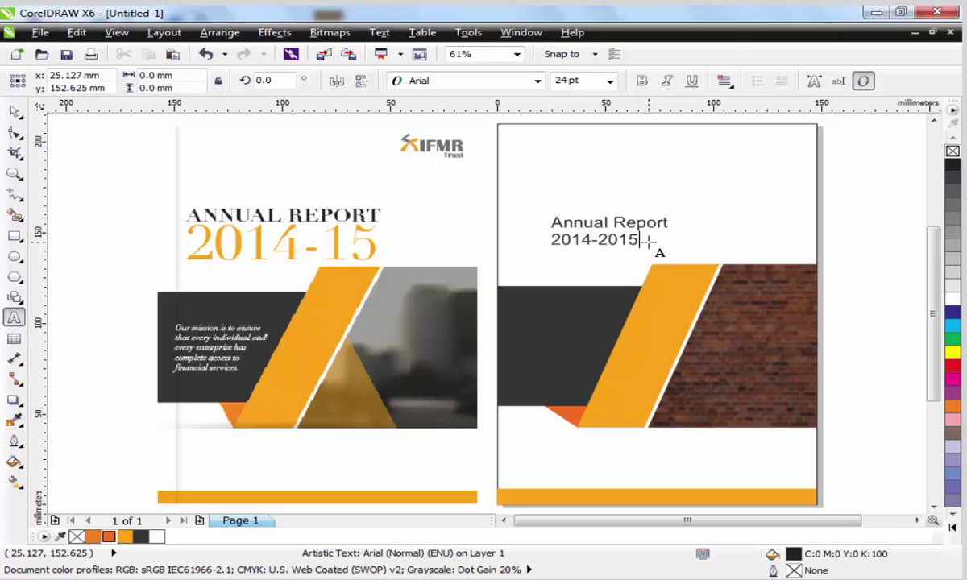
# Centre-align the two title lines and scale the text to about 30 pt, placing it just above the dark grey band
pyautogui.hotkey('ctrl', 'a')
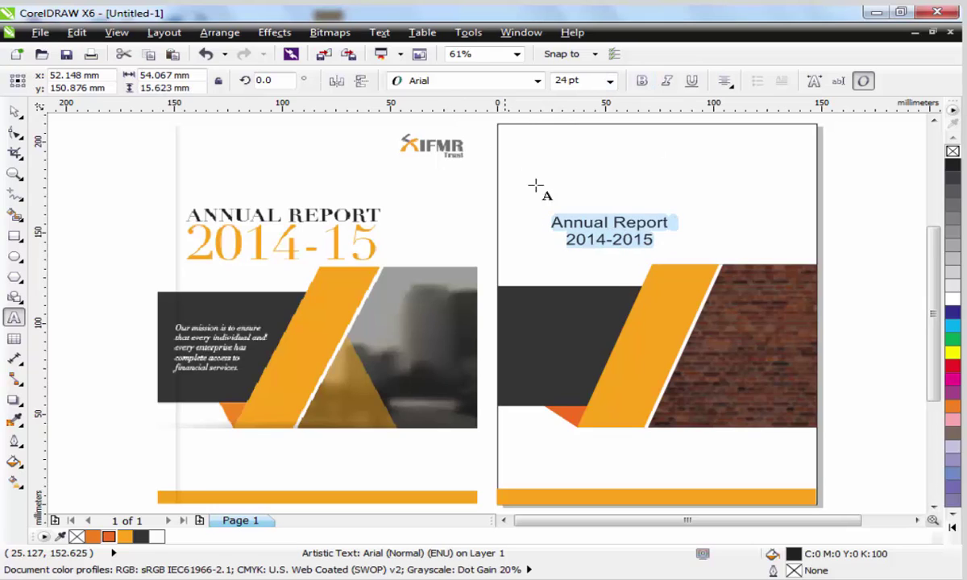
pyautogui.hotkey('ctrl', 'space')
pyautogui.moveTo(614, 232)
pyautogui.mouseDown()
pyautogui.moveTo(593, 235)
pyautogui.moveTo(607, 245)
pyautogui.moveTo(614, 237)
pyautogui.moveTo(605, 244)
pyautogui.mouseUp()
pyautogui.moveTo(538, 231); pyautogui.dragTo(496, 216)
# Set the "2014-2015" line to the Swis721 BlkCn BT font at 36 pt
pyautogui.doubleClick(590, 250)
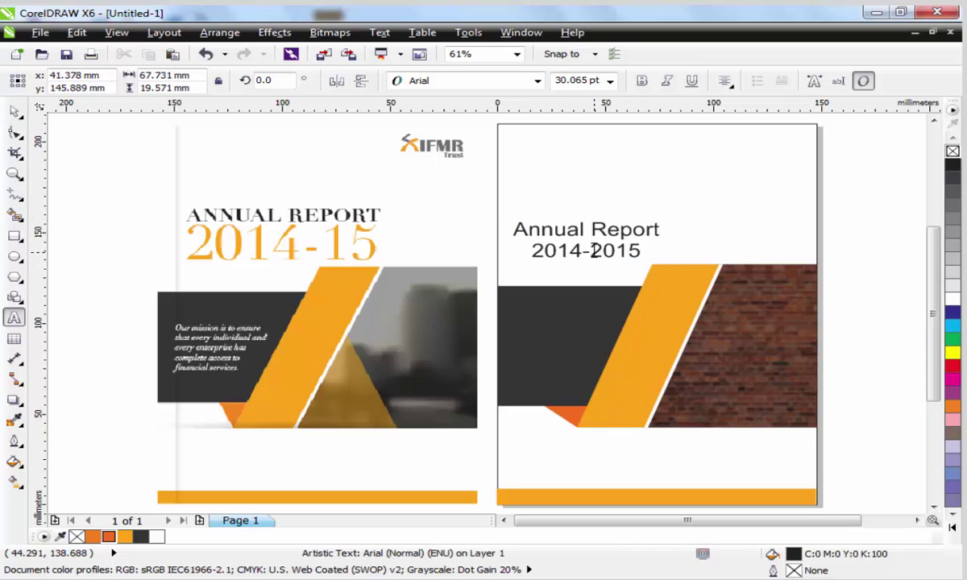
pyautogui.doubleClick(594, 251)
pyautogui.click(474, 82)
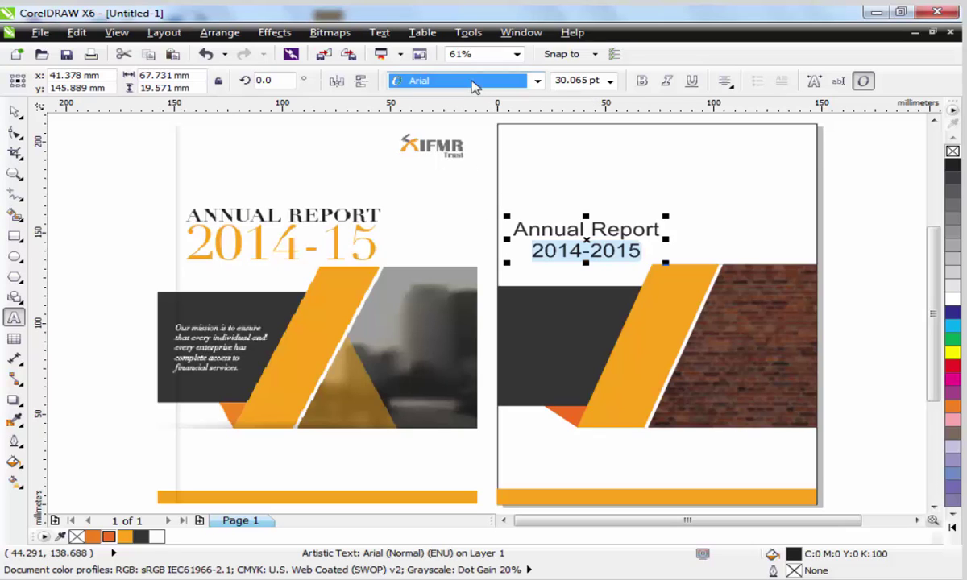
pyautogui.write('Swis721 Blk BT')
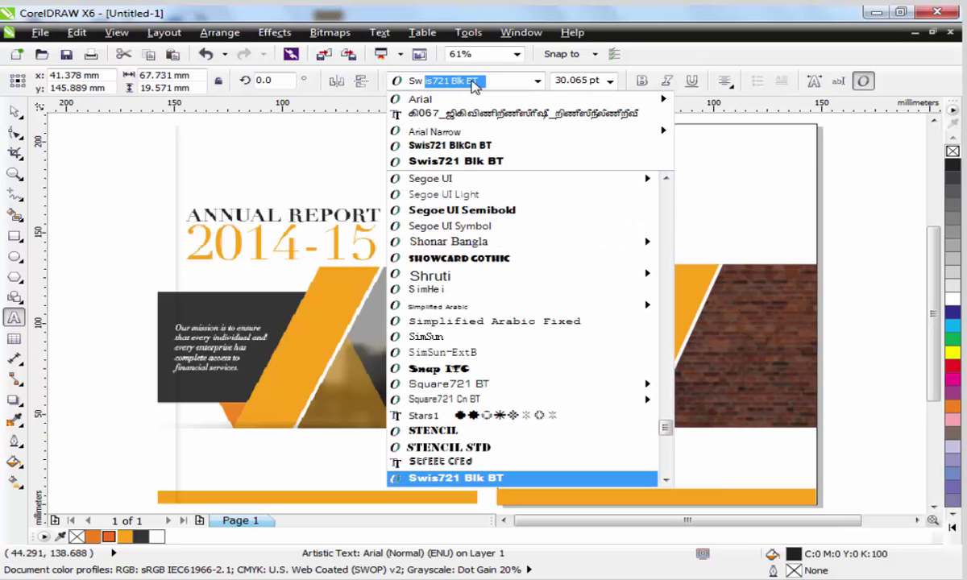
pyautogui.press('Down')
pyautogui.press('Return')
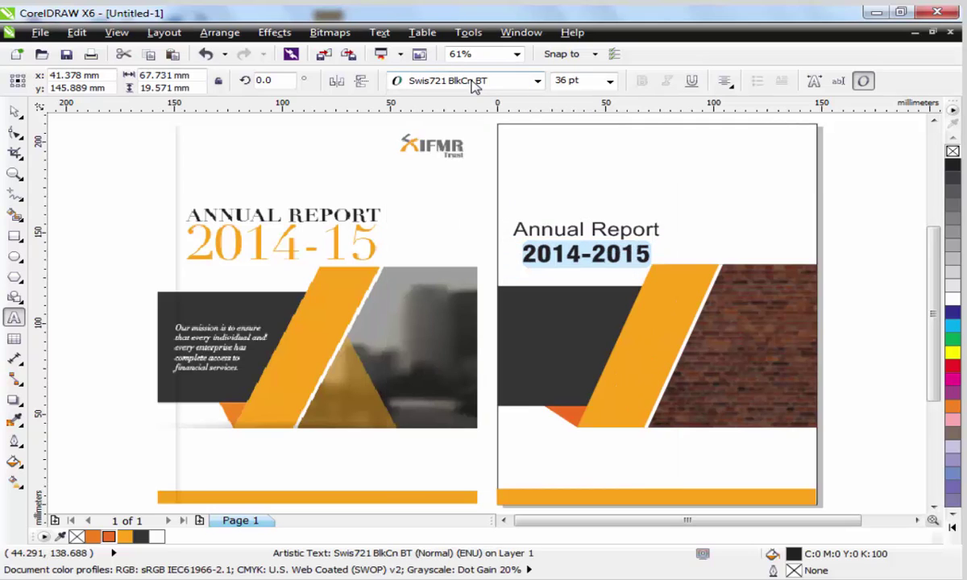
pyautogui.hotkey('ctrl', 'space')
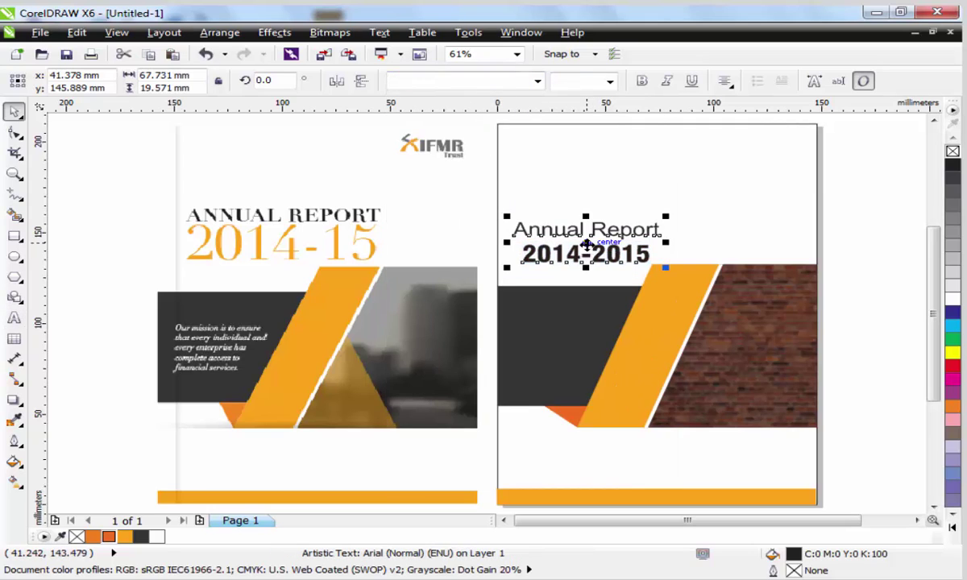
# Duplicate the title text into the page's upper right area and replace the copy's wording with "Valavan Tutorials"
pyautogui.moveTo(587, 242); pyautogui.dragTo(733, 178)
pyautogui.click(885, 351)
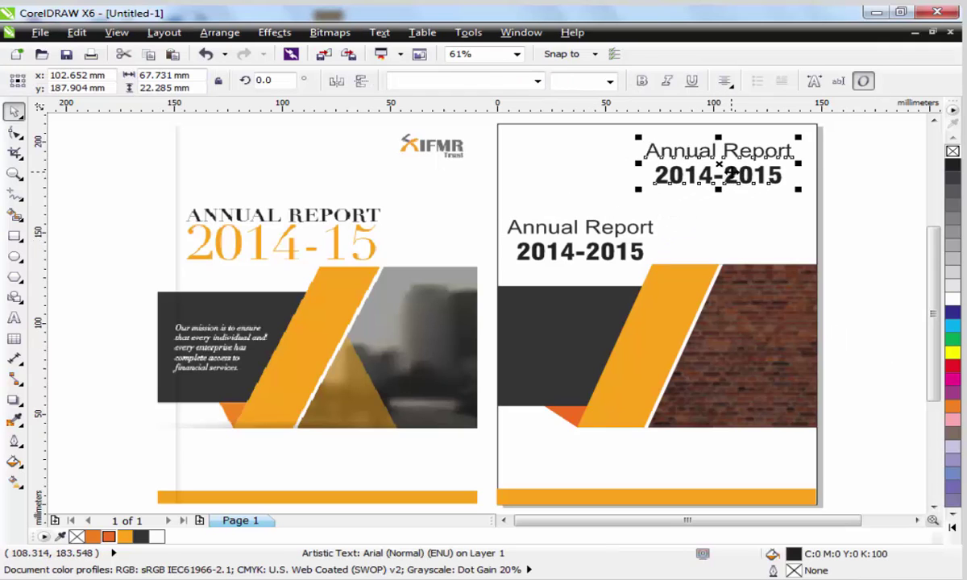
pyautogui.doubleClick(726, 172)
pyautogui.hotkey('ctrl', 'a')
pyautogui.write('Valavan T')
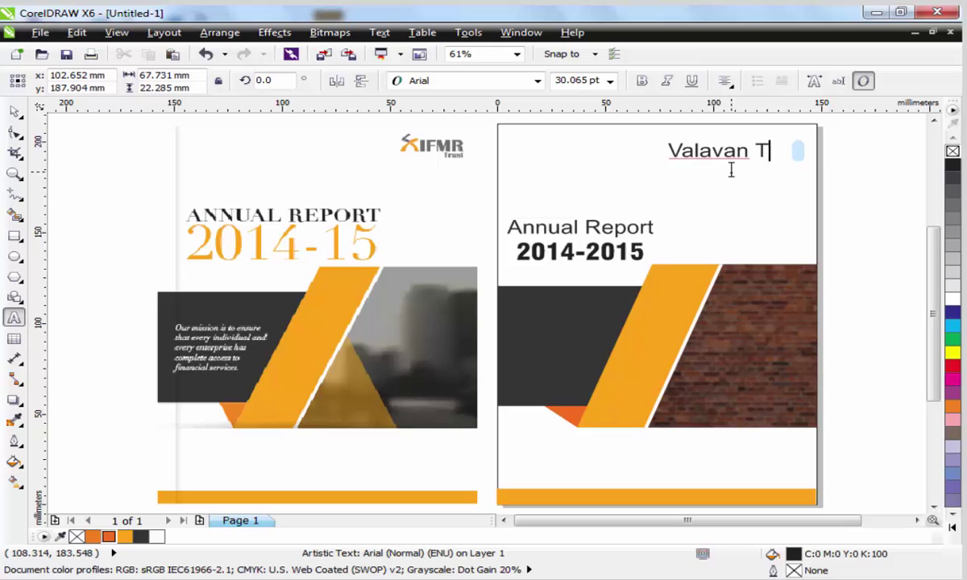
pyautogui.write('utorials')
# Change the "Valavan Tutorials" heading to uppercase and set its font to Swis721 BlkCn BT
pyautogui.hotkey('ctrl', 'a')
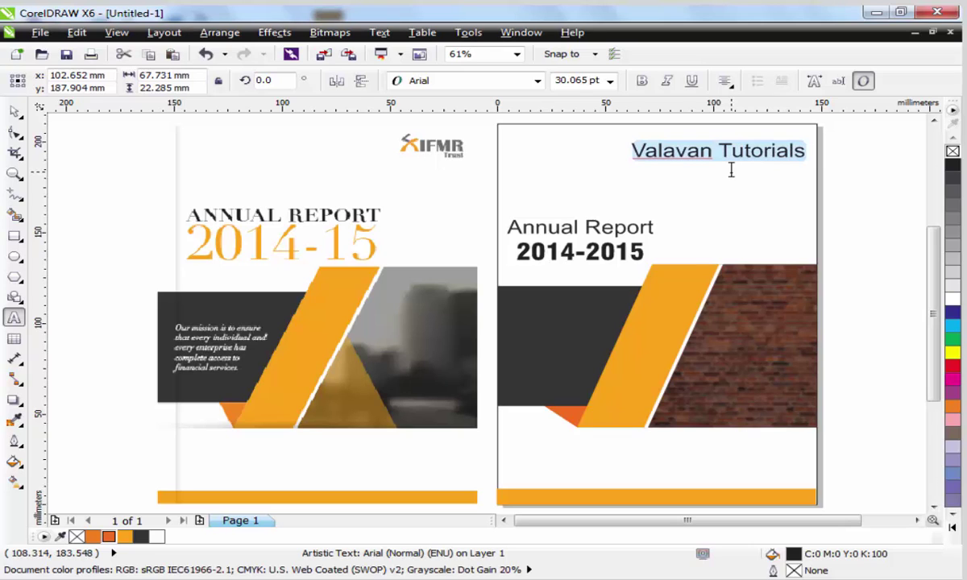
pyautogui.hotkey('shift', 'F3')
pyautogui.press('Down')
pyautogui.press('Down')
pyautogui.press('Return')
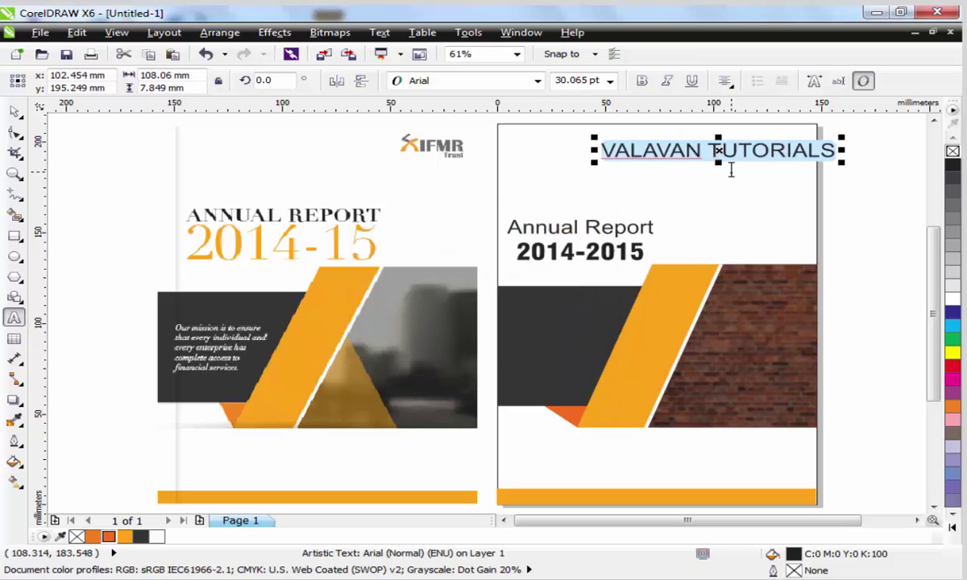
pyautogui.click(493, 81)
pyautogui.scroll(-5, 494, 84)
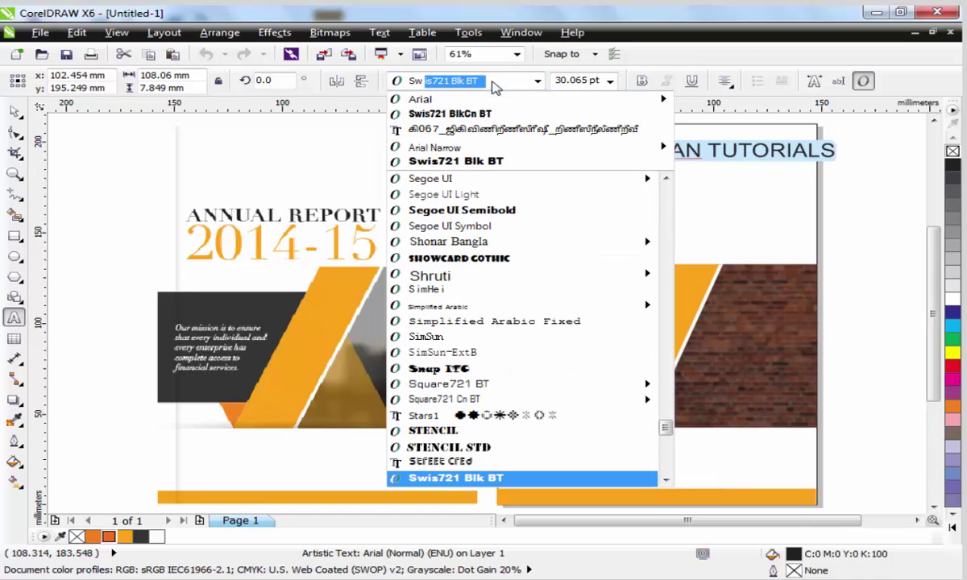
pyautogui.click(713, 480)
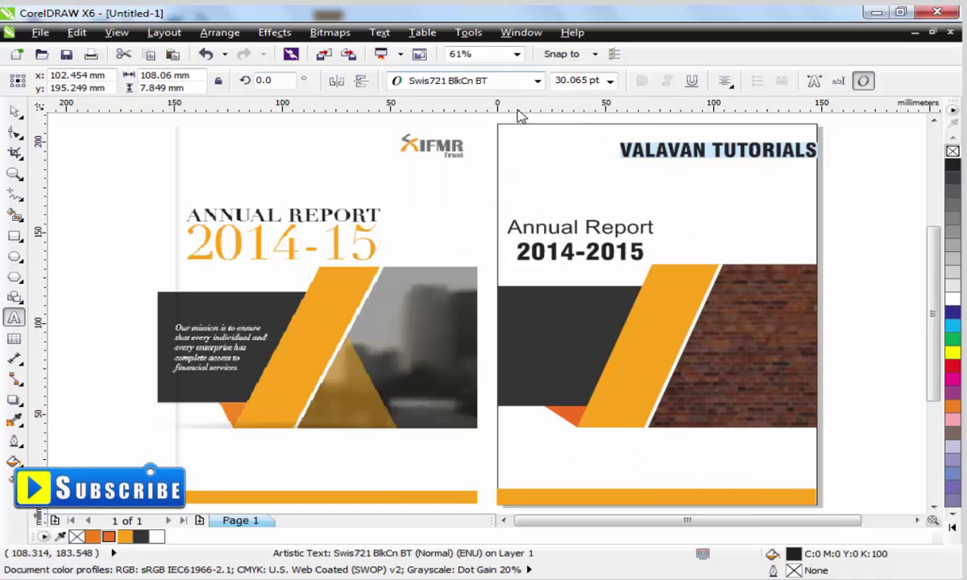
# Narrow the VALAVAN TUTORIALS heading to about 76 mm and position it inside the page's upper right corner
pyautogui.hotkey('ctrl', 'space')
pyautogui.moveTo(823, 150); pyautogui.dragTo(792, 152)
pyautogui.click(861, 258)
pyautogui.moveTo(719, 155); pyautogui.dragTo(735, 159)
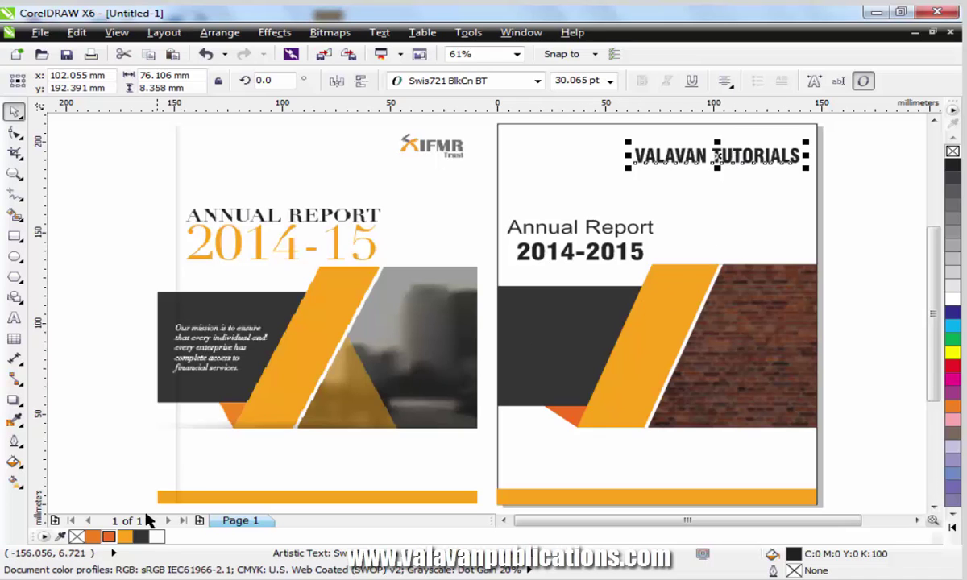
pyautogui.click(838, 350)
# Fill the "2014-2015" line of the title with the stripe's yellow-orange (#FAA41B)
pyautogui.scroll(-2, 776, 371)
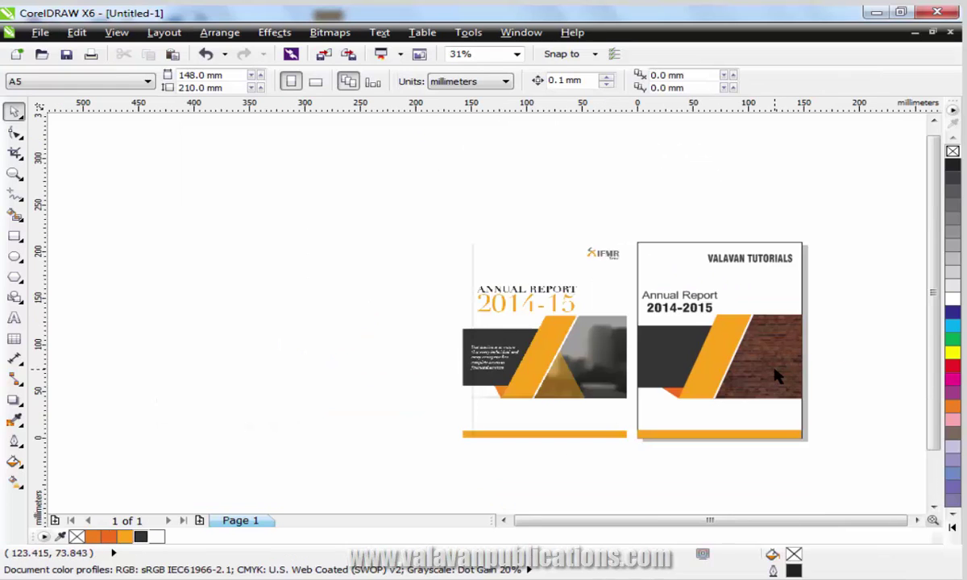
pyautogui.scroll(2, 774, 371)
pyautogui.click(423, 327)
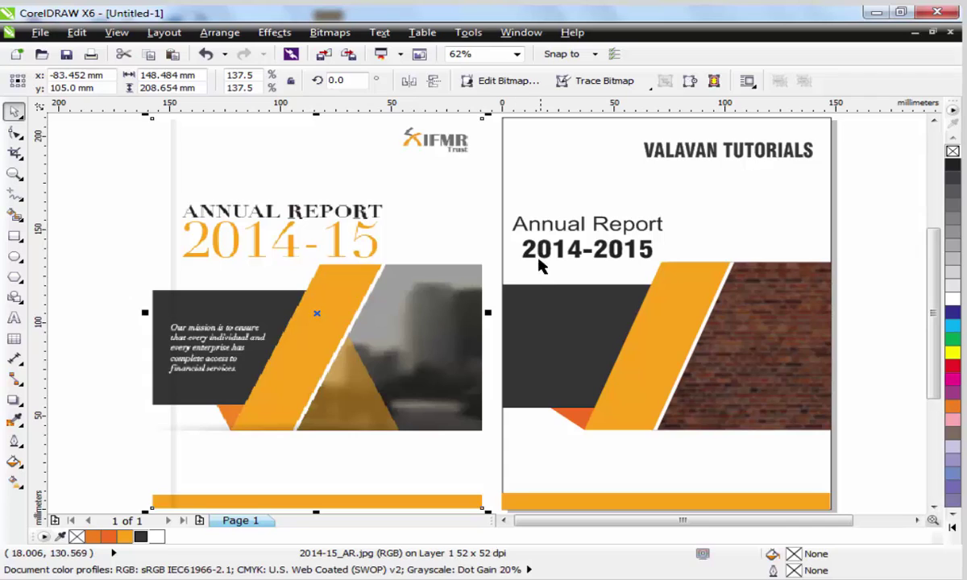
pyautogui.doubleClick(593, 248)
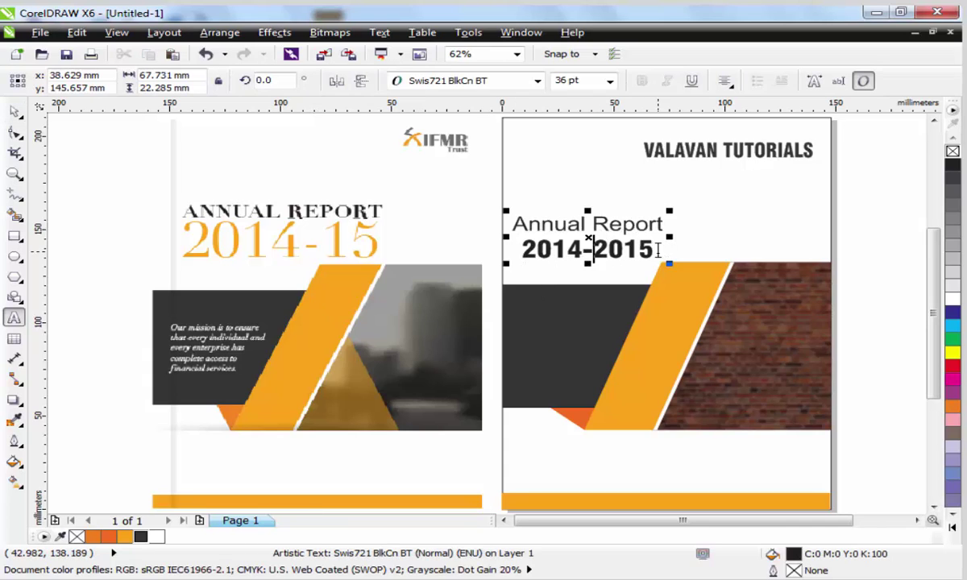
pyautogui.moveTo(659, 250); pyautogui.dragTo(520, 250)
pyautogui.click(125, 537)
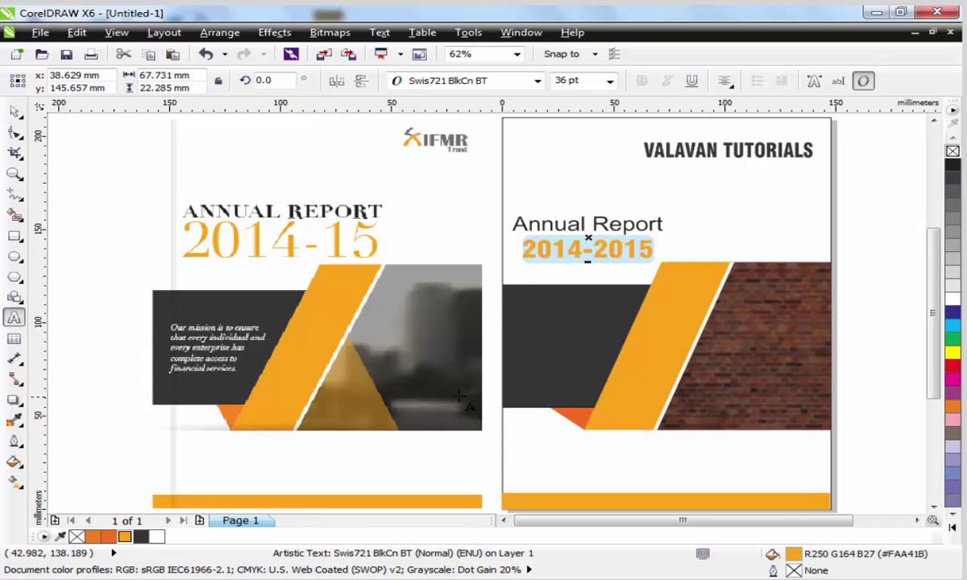
# Set the "Annual Report" line of the title to the Swis721 Cn BT font in Normal style
pyautogui.click(612, 224)
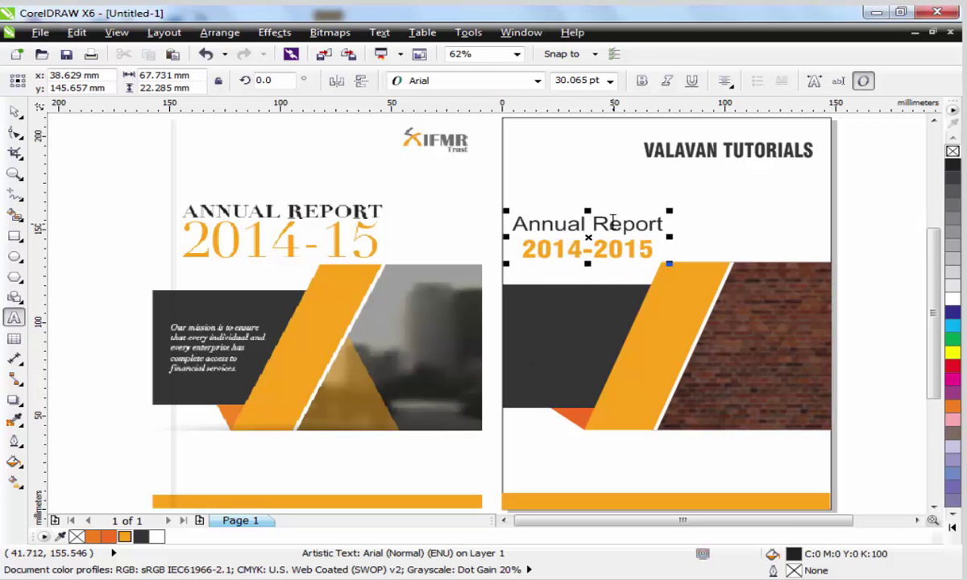
pyautogui.hotkey('shift', 'End')
pyautogui.click(457, 81)
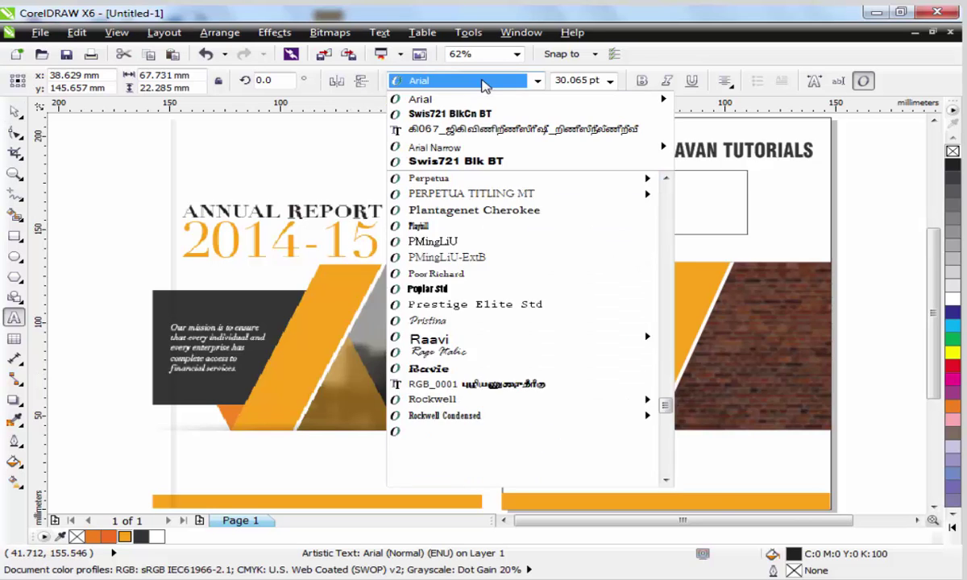
pyautogui.write('Swis721 BlkCn BT')
pyautogui.press('Down')
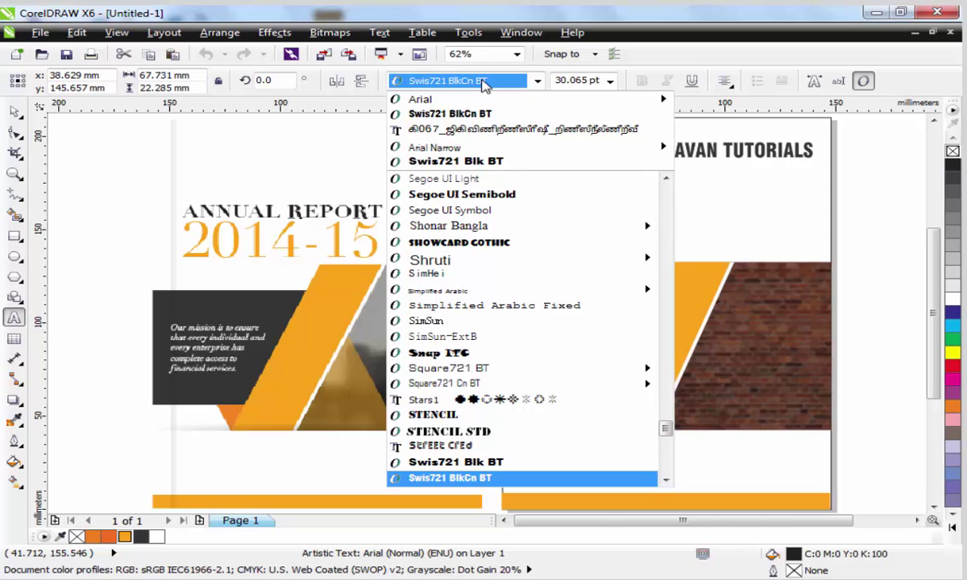
pyautogui.press('Down')
pyautogui.press('Down')
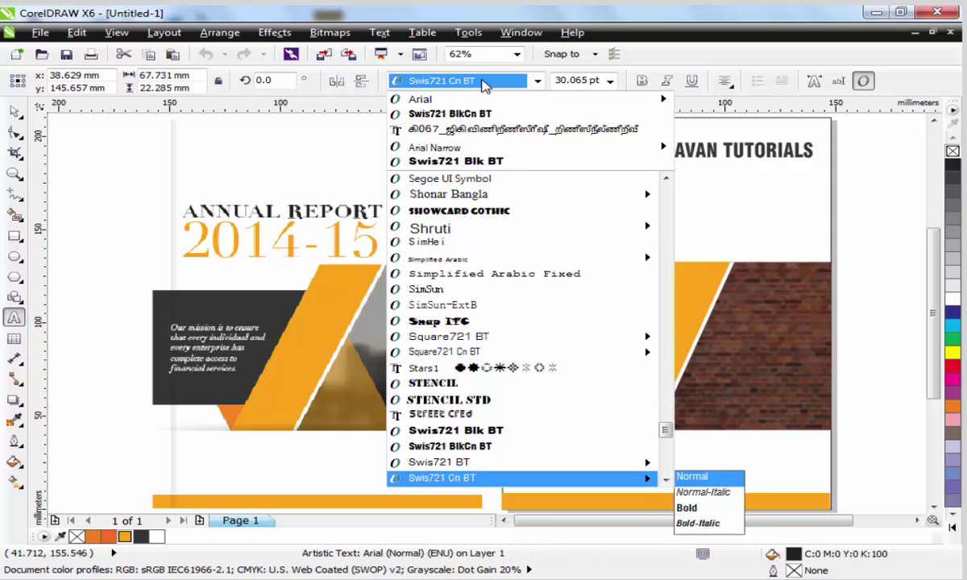
pyautogui.press('Return')
pyautogui.hotkey('ctrl', 'space')
# View the reference cover and the recreated cover side by side
pyautogui.scroll(-2, 614, 173)
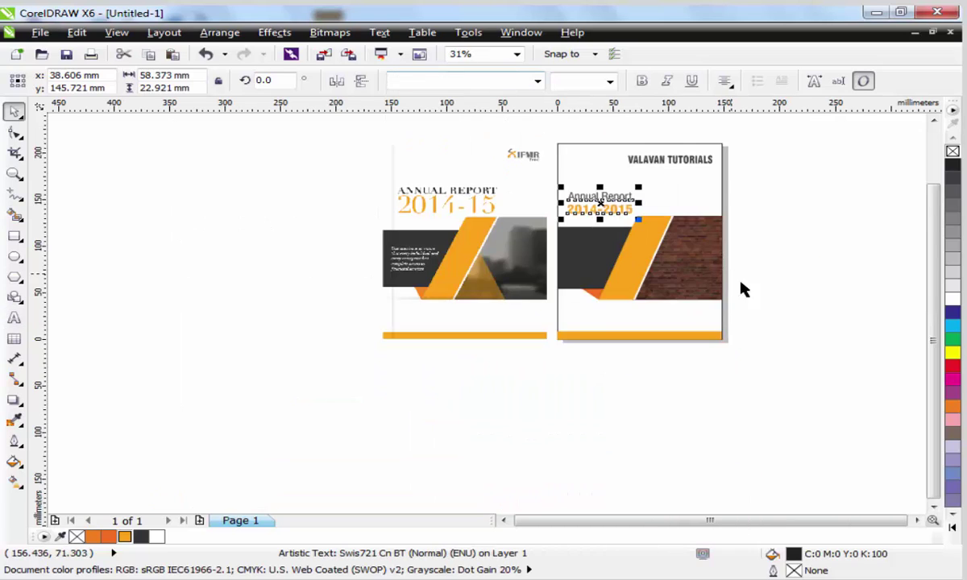
pyautogui.press('z')
pyautogui.moveTo(767, 370); pyautogui.dragTo(363, 162)
pyautogui.press('space')
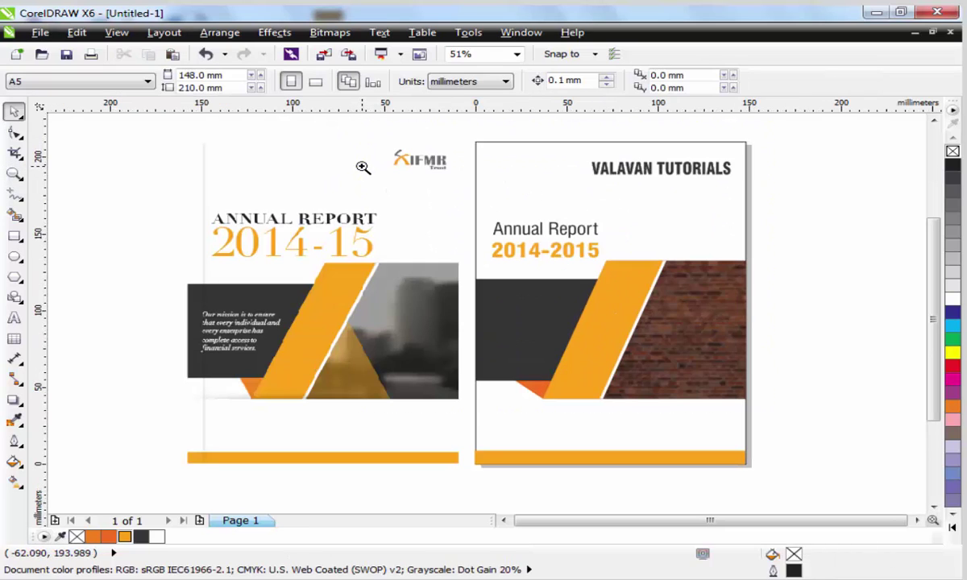